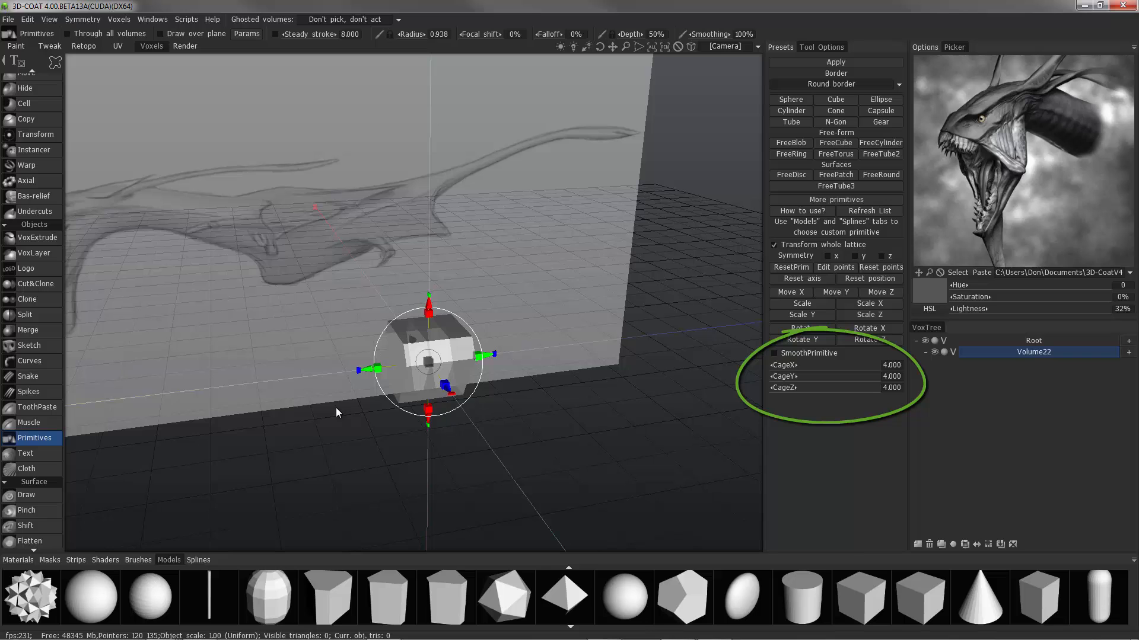
Tilt the cube primitive to follow the dragon's body angle in the orthographic side view and scale it up to about body height
{"action": "scroll", "coordinate": [340, 411], "scroll_direction": "up", "scroll_amount": 5}
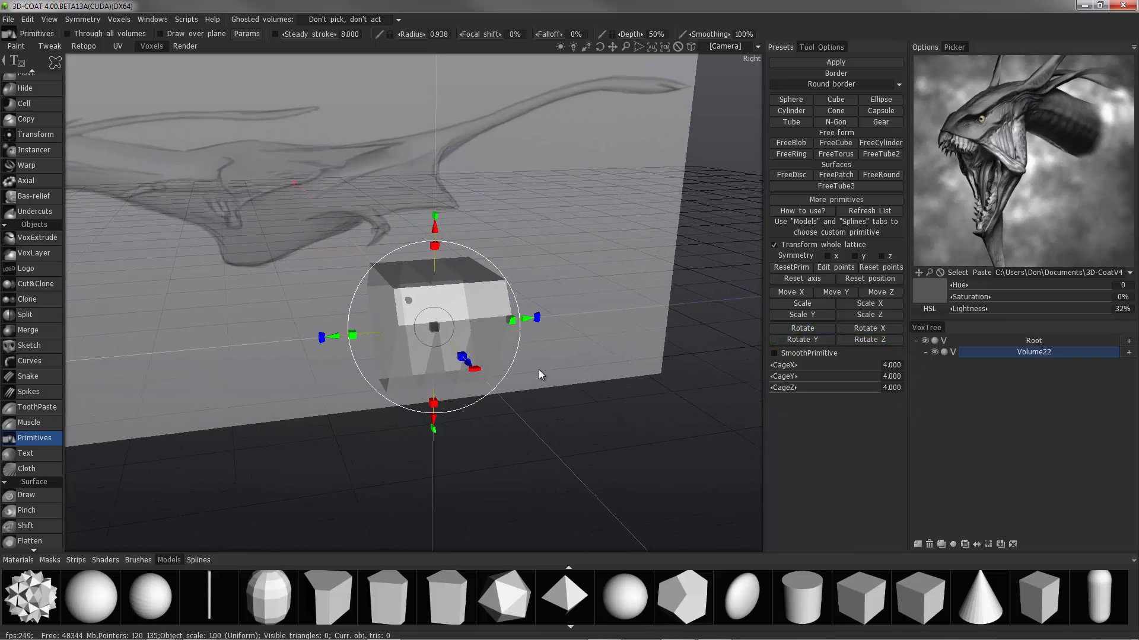
{"action": "mouse_move", "coordinate": [716, 351]}
{"action": "left_mouse_down"}
{"action": "mouse_move", "coordinate": [742, 346]}
{"action": "mouse_move", "coordinate": [667, 268]}
{"action": "left_mouse_up"}
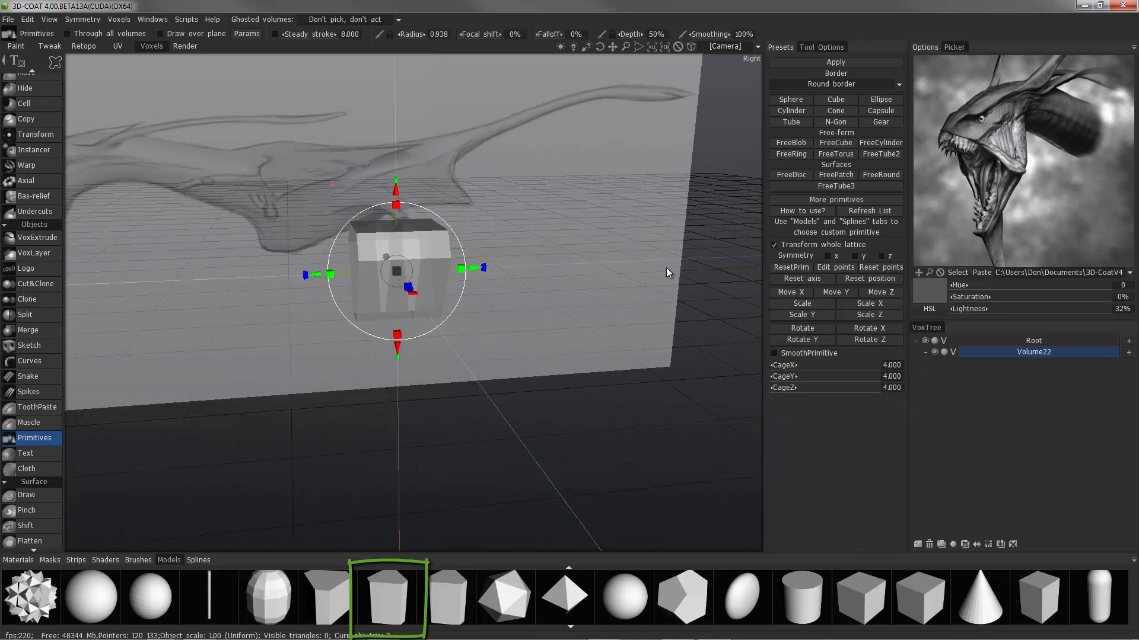
{"action": "left_click_drag", "start_coordinate": [626, 336], "coordinate": [596, 337], "text": "shift"}
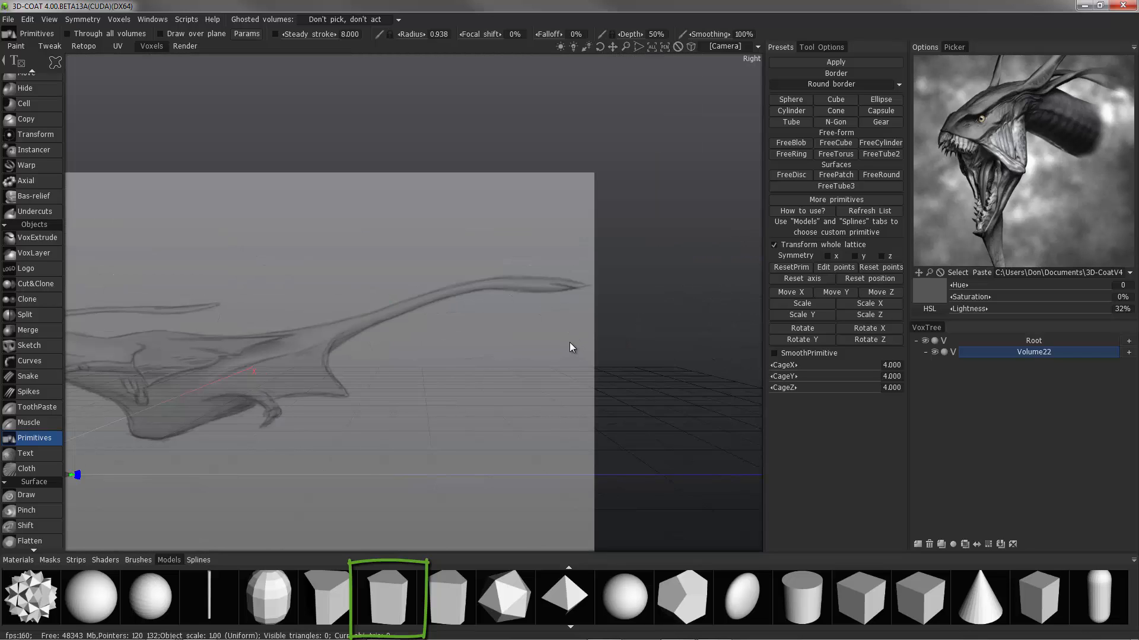
{"action": "key", "text": "5"}
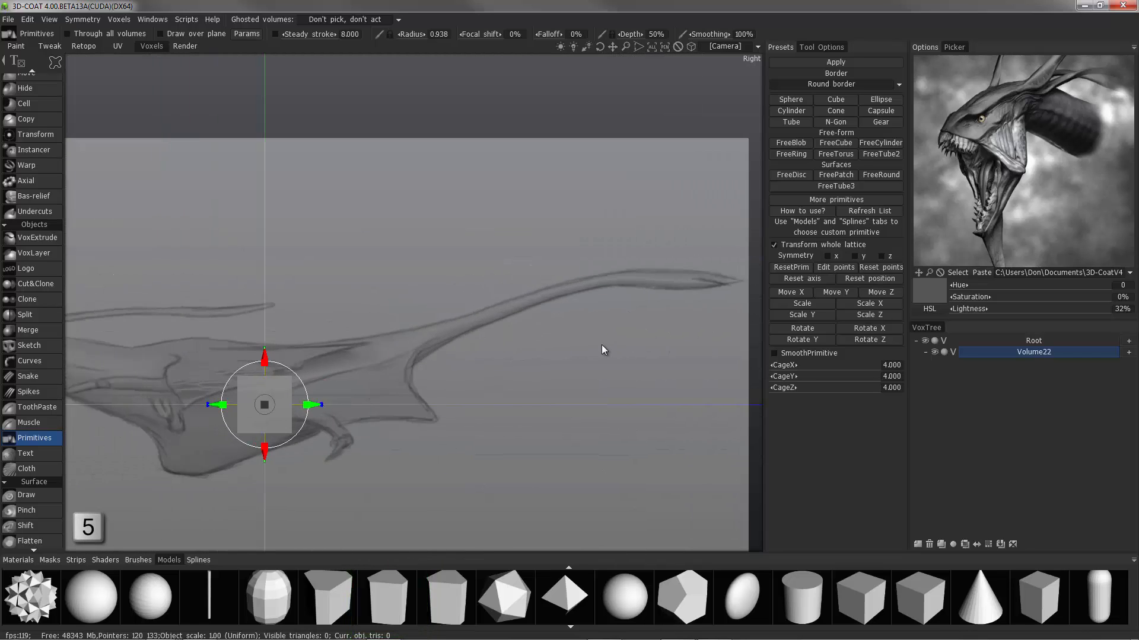
{"action": "key", "text": "5"}
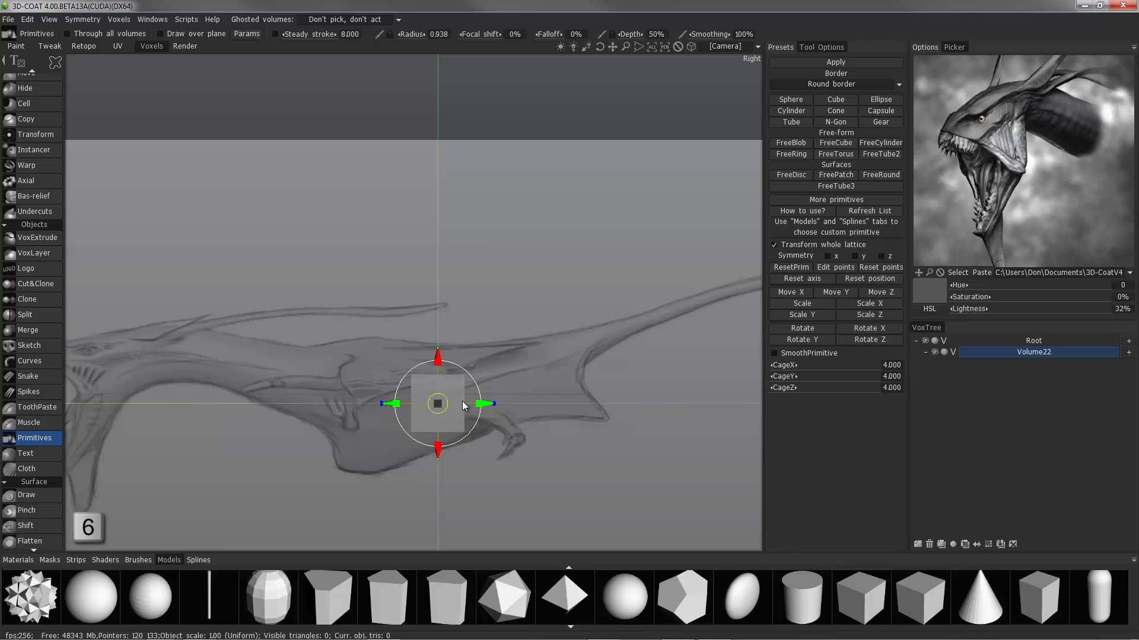
{"action": "left_click_drag", "start_coordinate": [493, 403], "coordinate": [502, 383]}
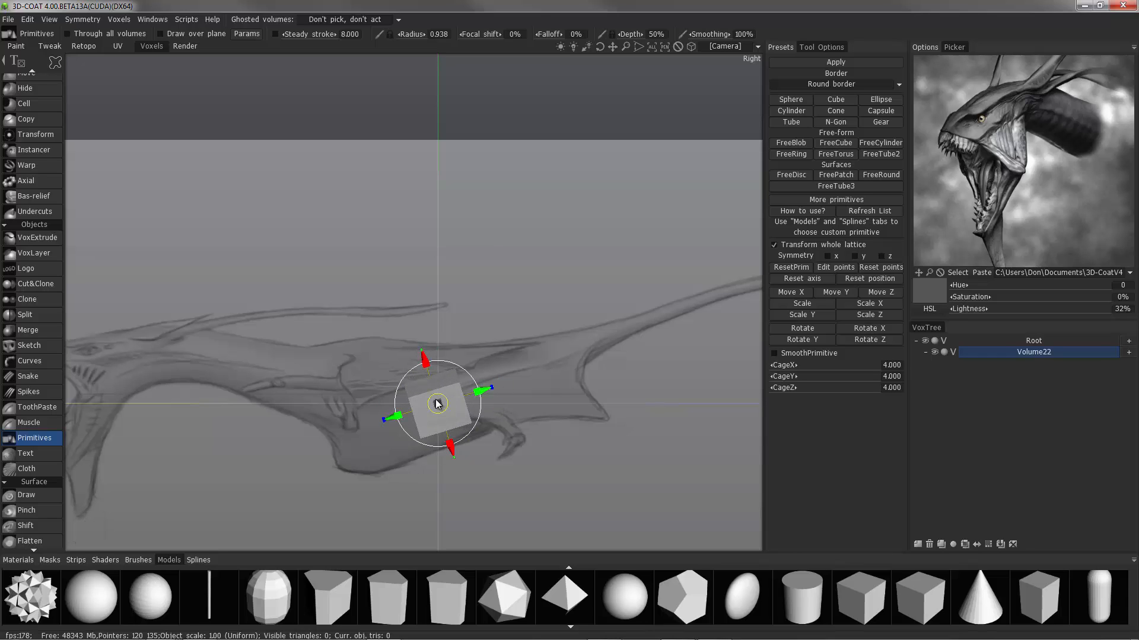
{"action": "left_click_drag", "start_coordinate": [437, 404], "coordinate": [478, 399]}
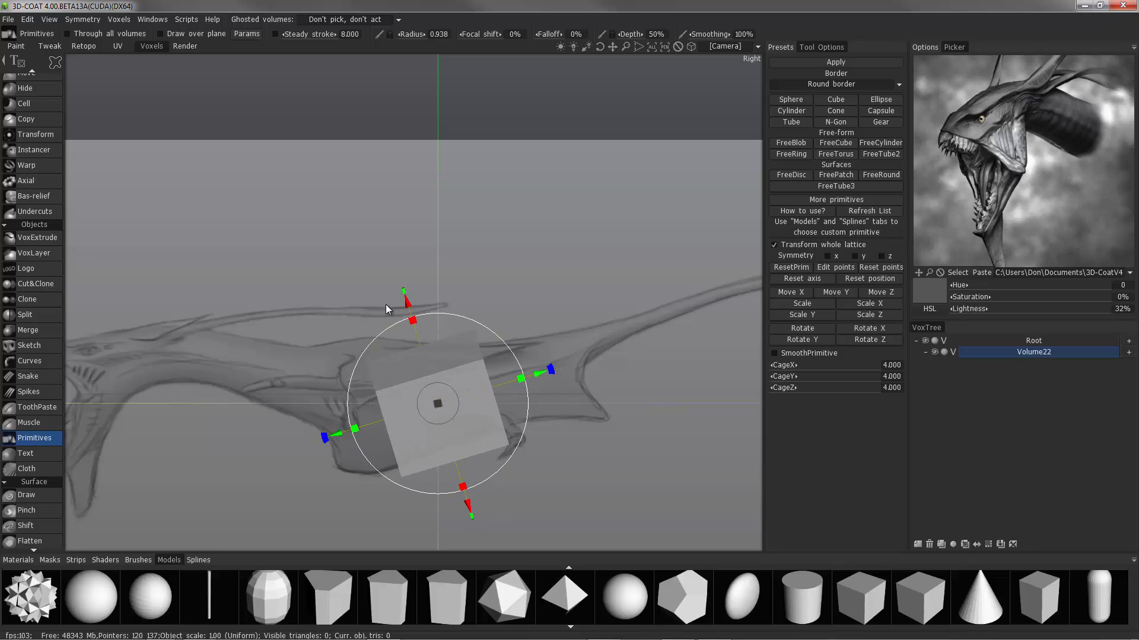
Move the cube over the torso of the side reference drawing and reduce its tilt slightly
{"action": "left_click_drag", "start_coordinate": [409, 304], "coordinate": [395, 273]}
{"action": "left_click_drag", "start_coordinate": [540, 348], "coordinate": [546, 355]}
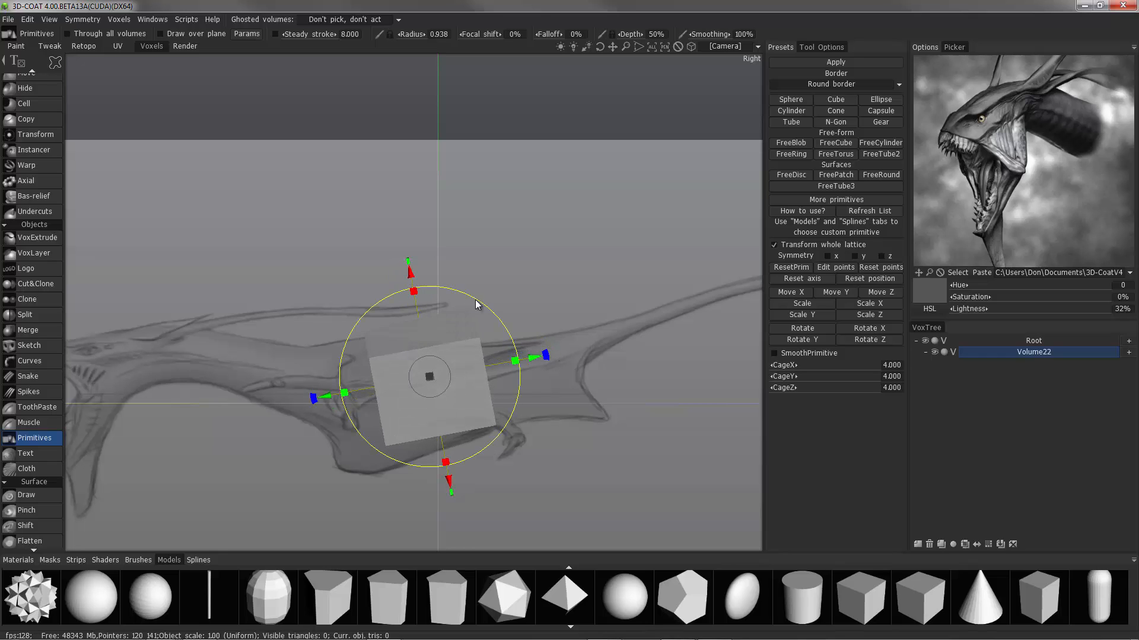
{"action": "left_click_drag", "start_coordinate": [440, 361], "coordinate": [379, 389]}
{"action": "middle_click_drag", "start_coordinate": [416, 406], "coordinate": [418, 386]}
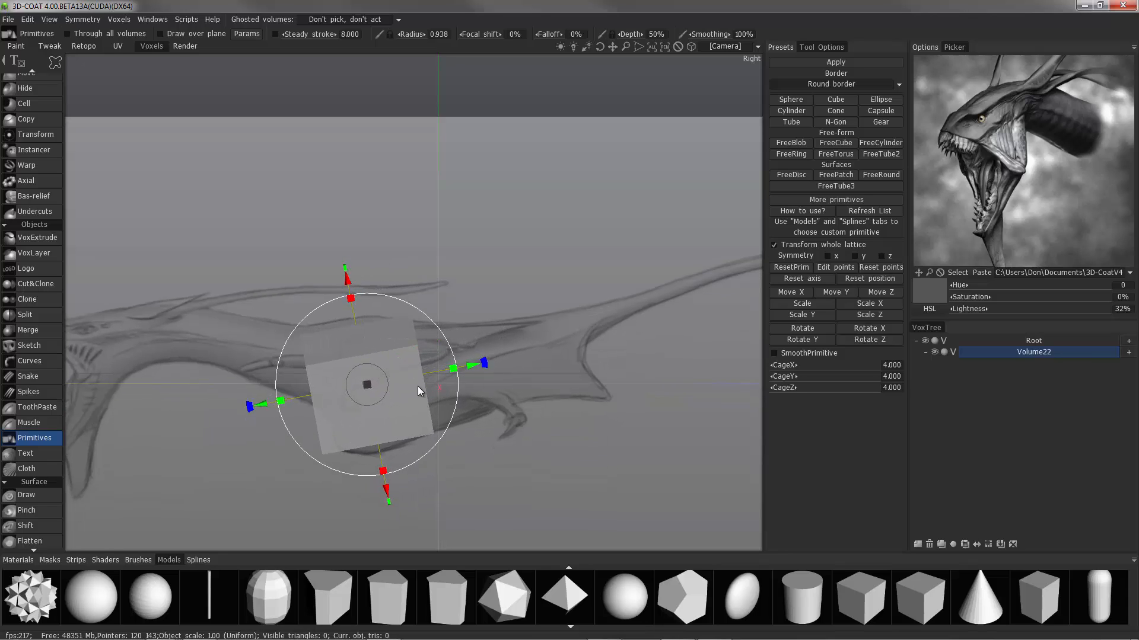
{"action": "right_click_drag", "start_coordinate": [418, 386], "coordinate": [347, 304]}
{"action": "middle_click_drag", "start_coordinate": [347, 305], "coordinate": [421, 305]}
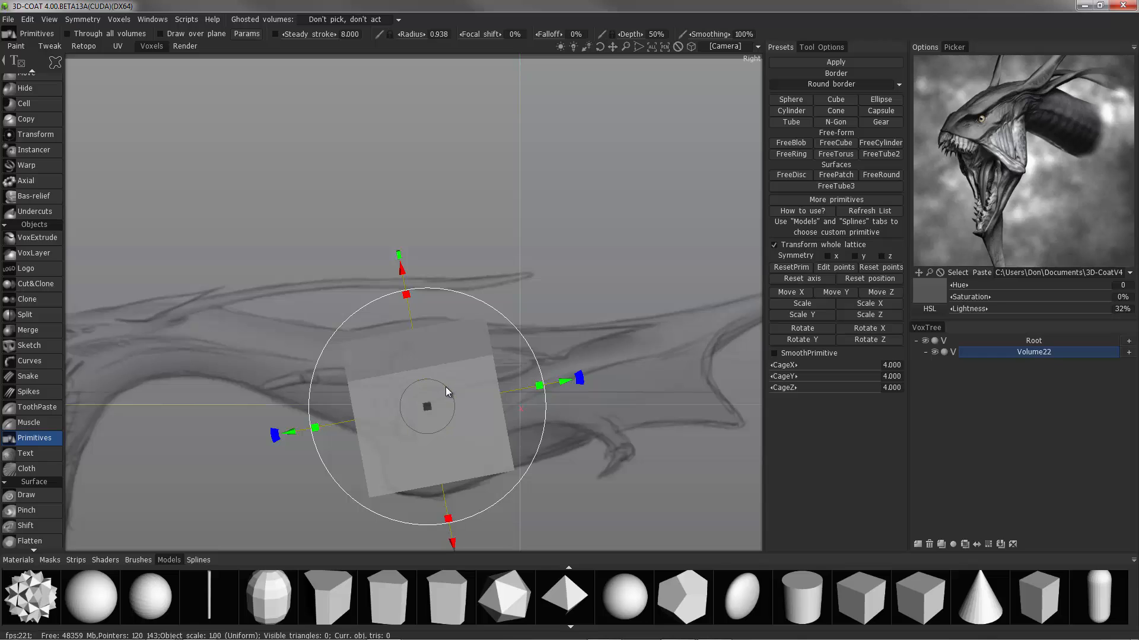
{"action": "left_click_drag", "start_coordinate": [446, 389], "coordinate": [451, 387]}
{"action": "scroll", "coordinate": [452, 392], "scroll_direction": "down", "scroll_amount": 3}
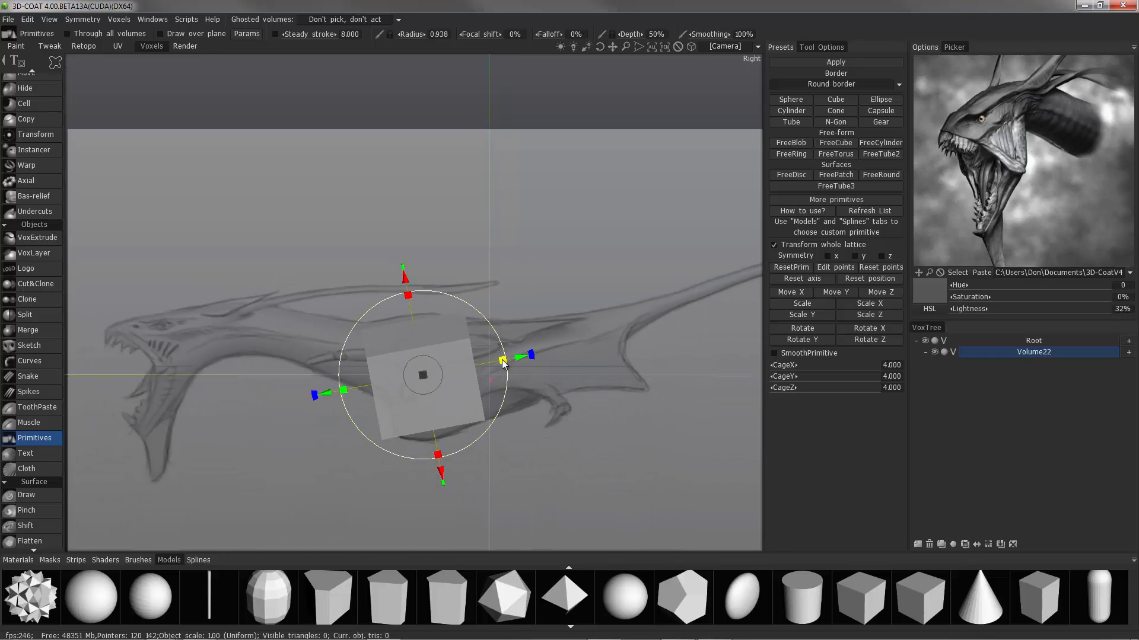
Stretch the cube lengthwise toward the tail to about twice its length so it covers the torso
{"action": "left_click_drag", "start_coordinate": [503, 363], "coordinate": [723, 322]}
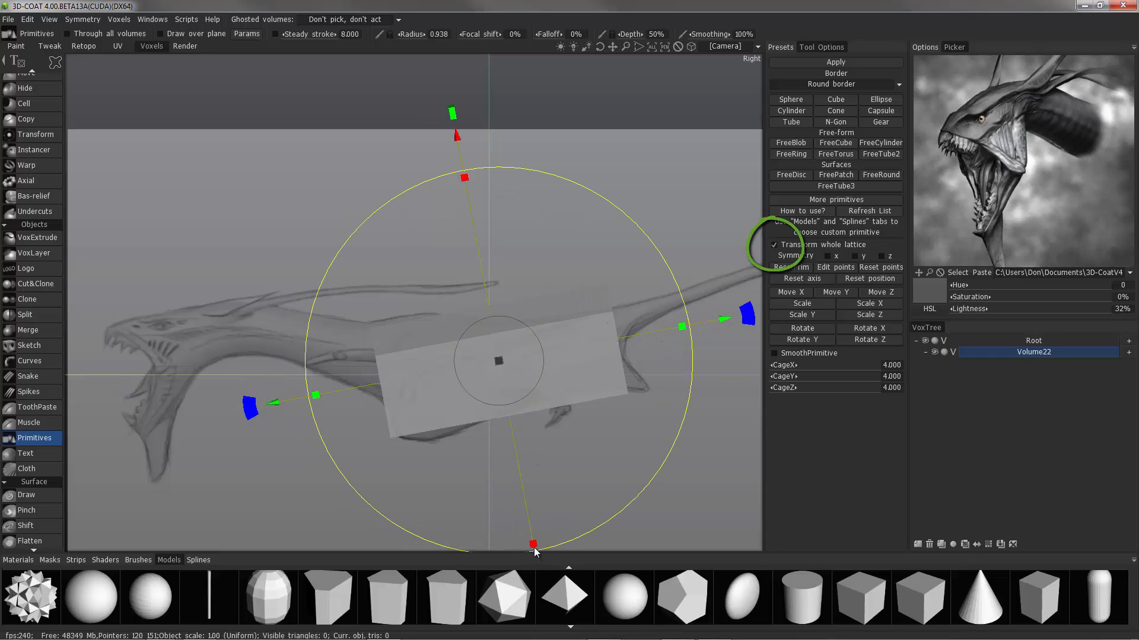
{"action": "left_click_drag", "start_coordinate": [534, 548], "coordinate": [556, 570]}
{"action": "scroll", "coordinate": [565, 363], "scroll_direction": "down", "scroll_amount": 2}
{"action": "middle_click_drag", "start_coordinate": [565, 363], "coordinate": [538, 362]}
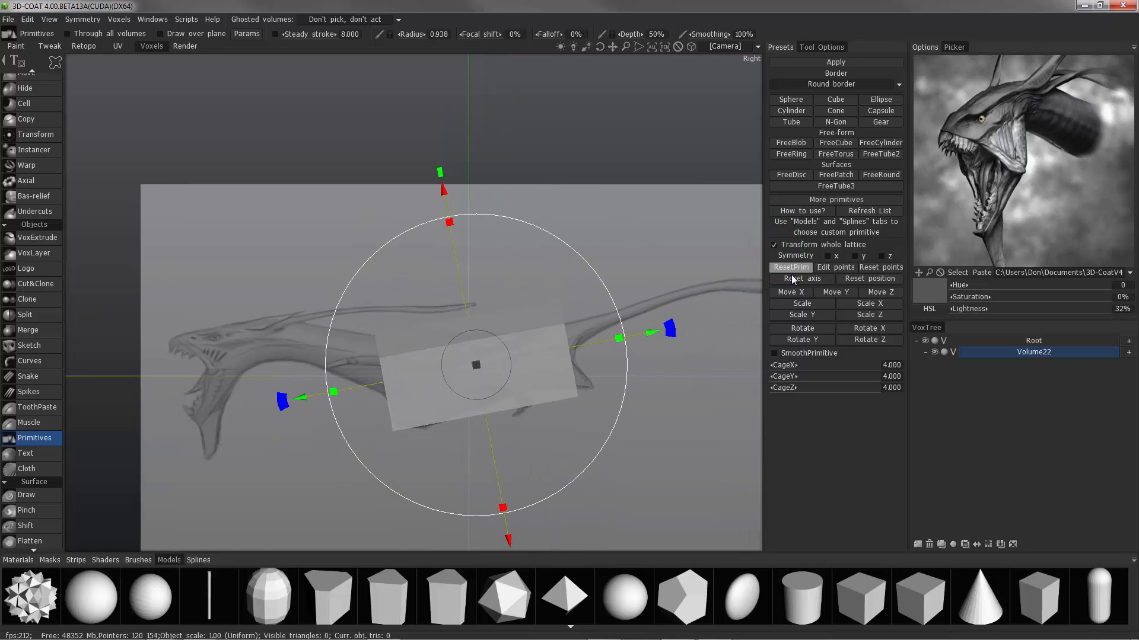
Turn off Transform whole lattice, taper the two rear columns of cage points, and place the rearmost column at the tail base
{"action": "left_click", "coordinate": [773, 245]}
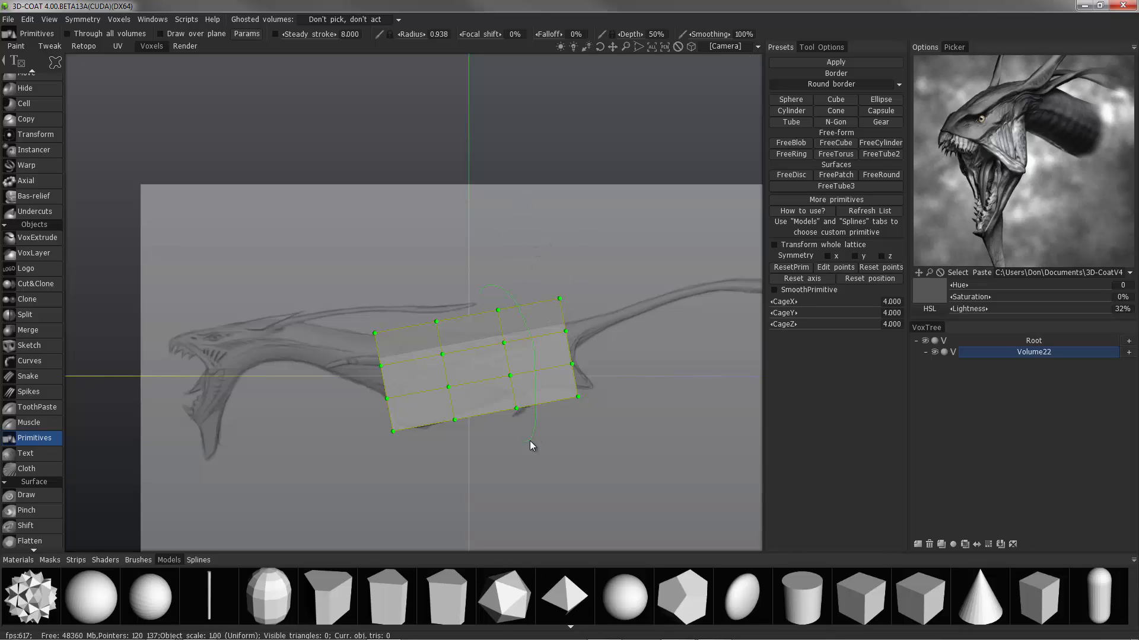
{"action": "left_click_drag", "start_coordinate": [530, 441], "coordinate": [511, 437]}
{"action": "left_click_drag", "start_coordinate": [509, 359], "coordinate": [483, 364]}
{"action": "mouse_move", "coordinate": [491, 270]}
{"action": "left_mouse_down"}
{"action": "mouse_move", "coordinate": [539, 315]}
{"action": "mouse_move", "coordinate": [543, 297]}
{"action": "left_mouse_up"}
{"action": "left_click_drag", "start_coordinate": [567, 350], "coordinate": [497, 363]}
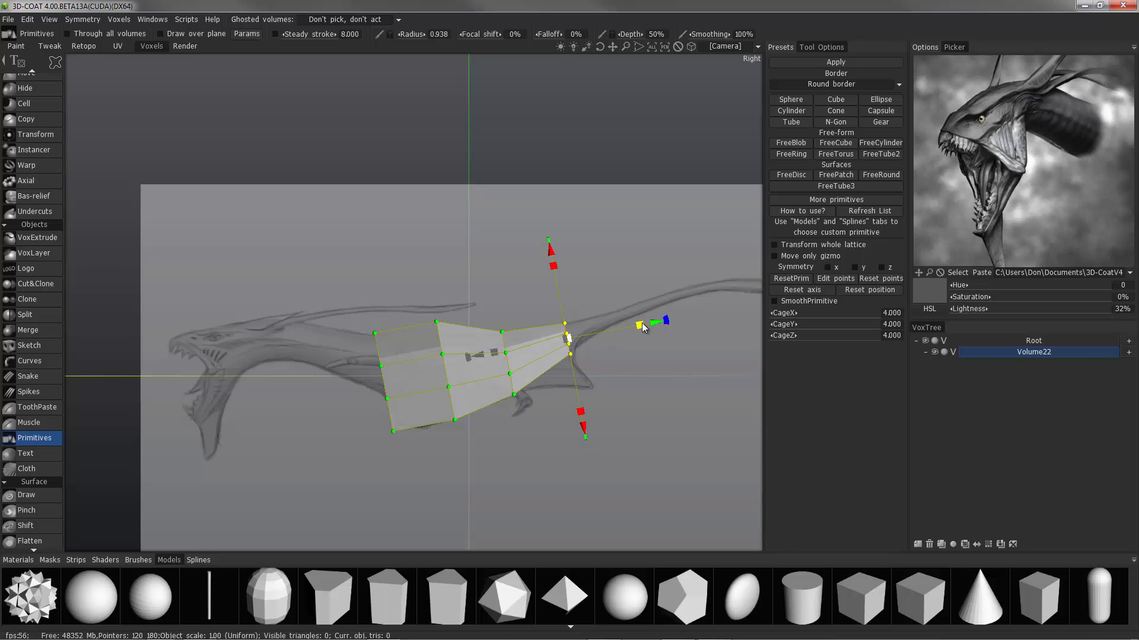
{"action": "left_click_drag", "start_coordinate": [656, 323], "coordinate": [669, 321]}
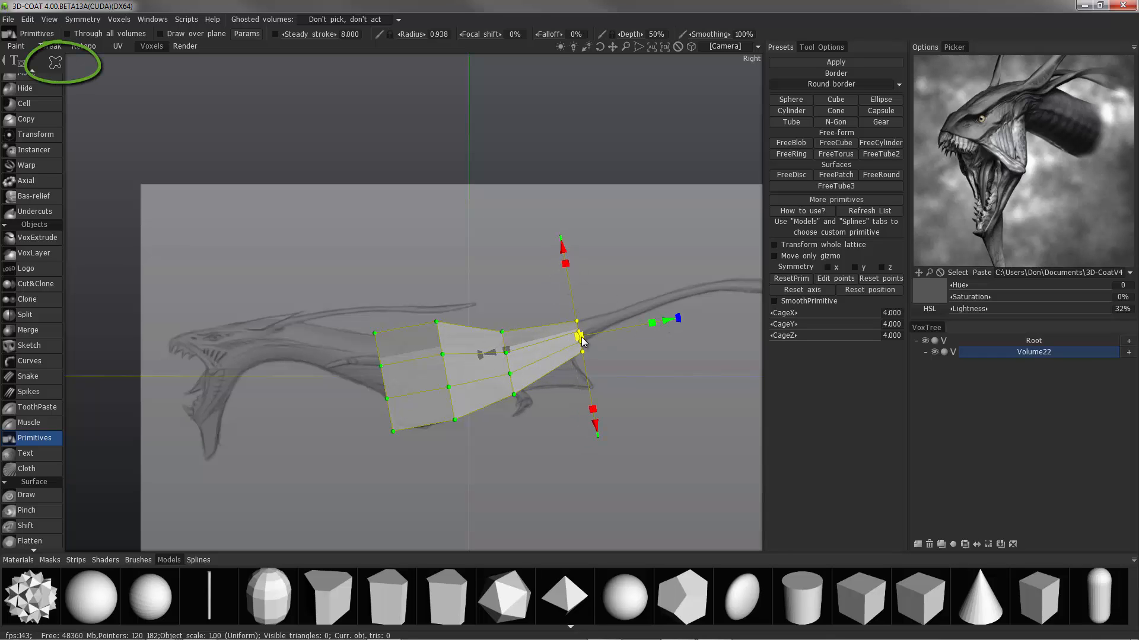
{"action": "left_click_drag", "start_coordinate": [580, 337], "coordinate": [575, 339]}
{"action": "left_click_drag", "start_coordinate": [562, 248], "coordinate": [562, 246]}
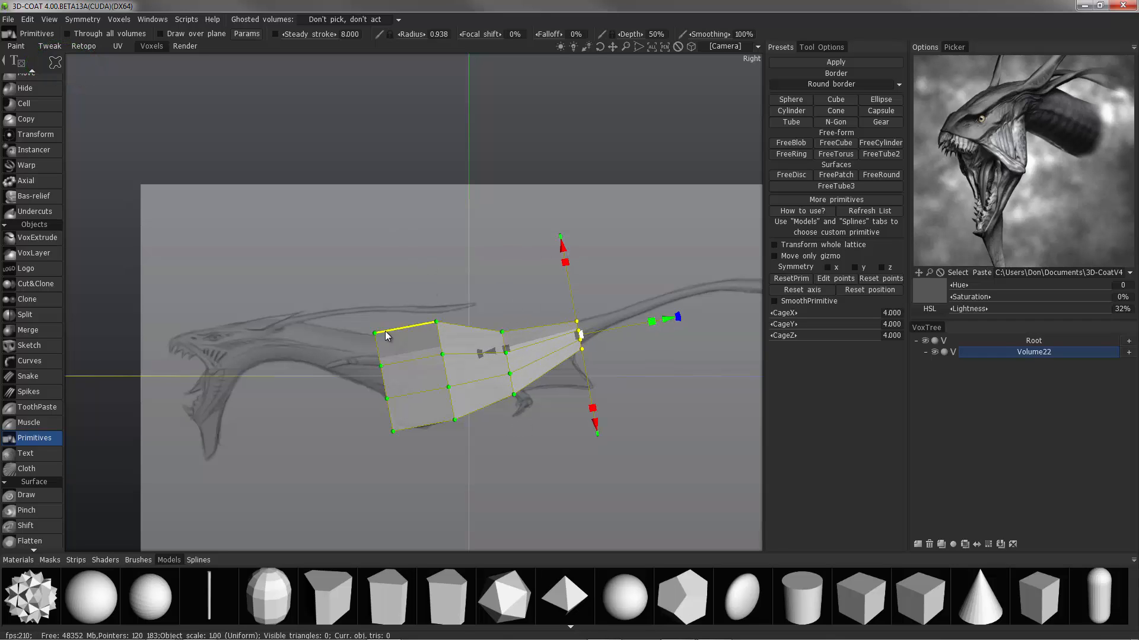
Shift the second column of cage points toward the head and set its lowest point on the belly outline
{"action": "left_click_drag", "start_coordinate": [417, 308], "coordinate": [467, 436]}
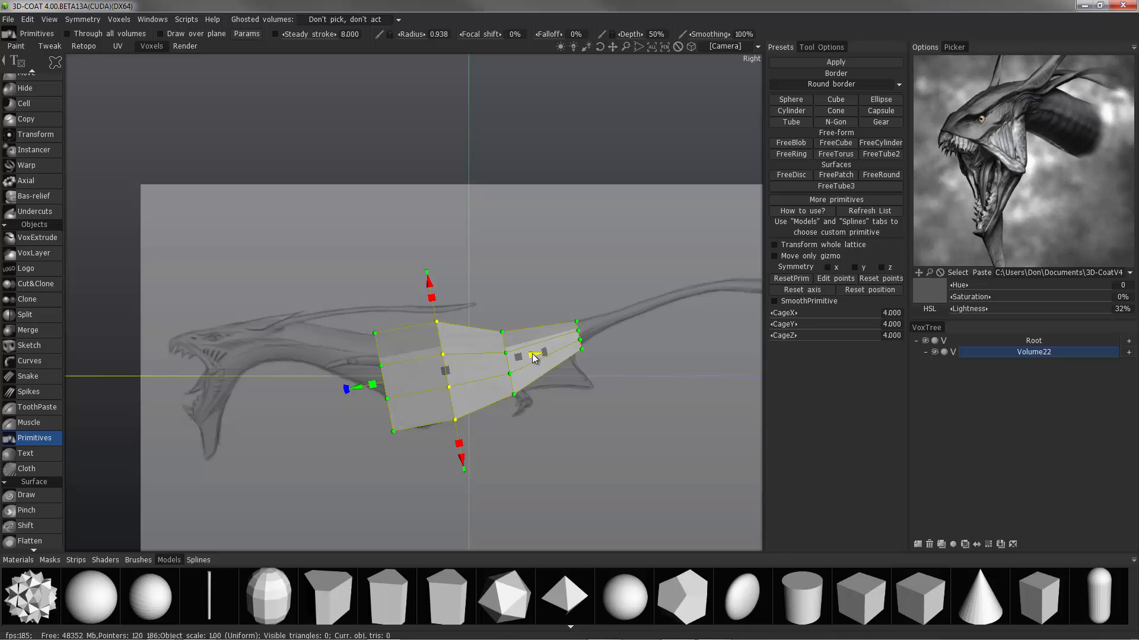
{"action": "left_click_drag", "start_coordinate": [534, 356], "coordinate": [519, 362]}
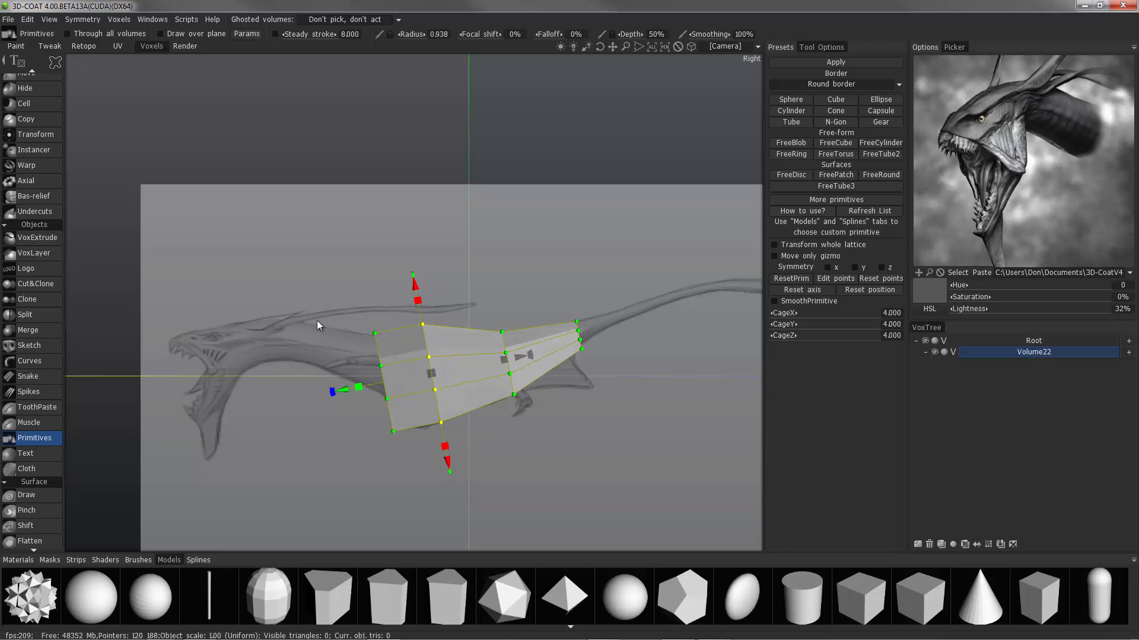
{"action": "scroll", "coordinate": [354, 376], "scroll_direction": "up", "scroll_amount": 5}
{"action": "mouse_move", "coordinate": [421, 385]}
{"action": "left_mouse_down"}
{"action": "mouse_move", "coordinate": [389, 336]}
{"action": "mouse_move", "coordinate": [400, 378]}
{"action": "left_mouse_up"}
{"action": "left_click_drag", "start_coordinate": [501, 337], "coordinate": [478, 342]}
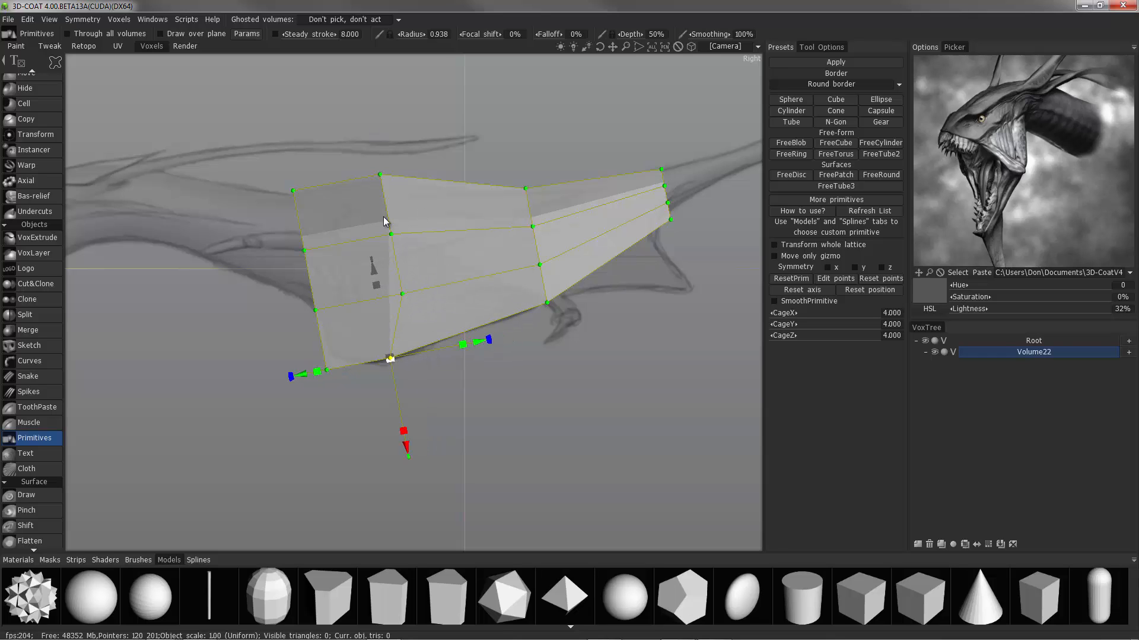
Move the two upper points of the second cage column forward toward the neck
{"action": "left_click_drag", "start_coordinate": [362, 223], "coordinate": [368, 213]}
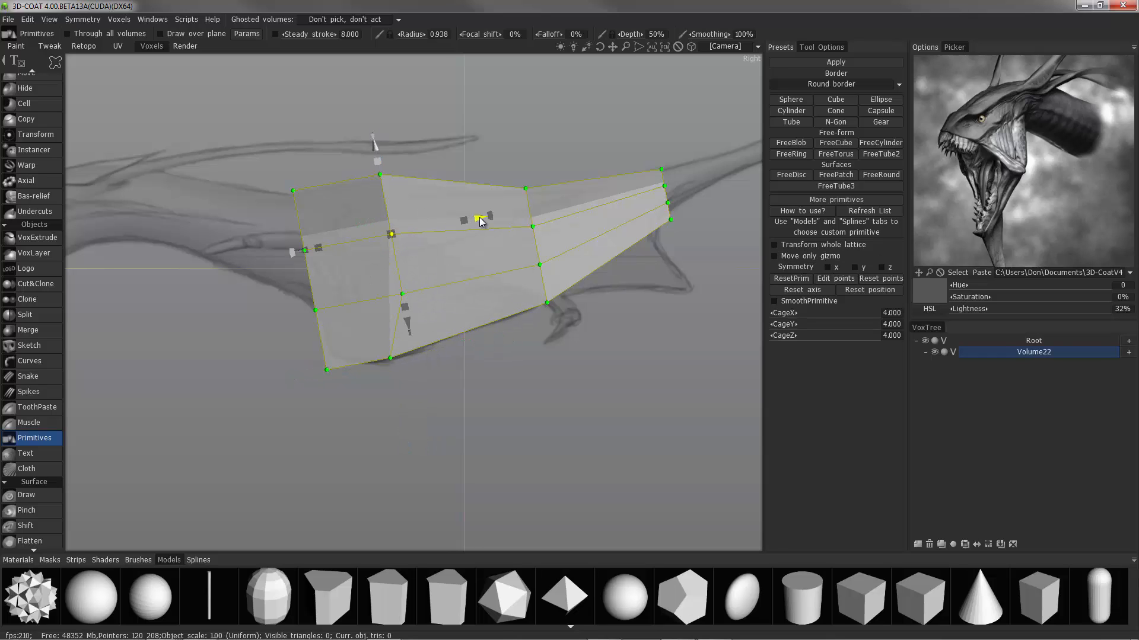
{"action": "left_click_drag", "start_coordinate": [478, 218], "coordinate": [439, 225]}
{"action": "mouse_move", "coordinate": [362, 170]}
{"action": "left_mouse_down"}
{"action": "mouse_move", "coordinate": [369, 159]}
{"action": "mouse_move", "coordinate": [382, 185]}
{"action": "left_mouse_up"}
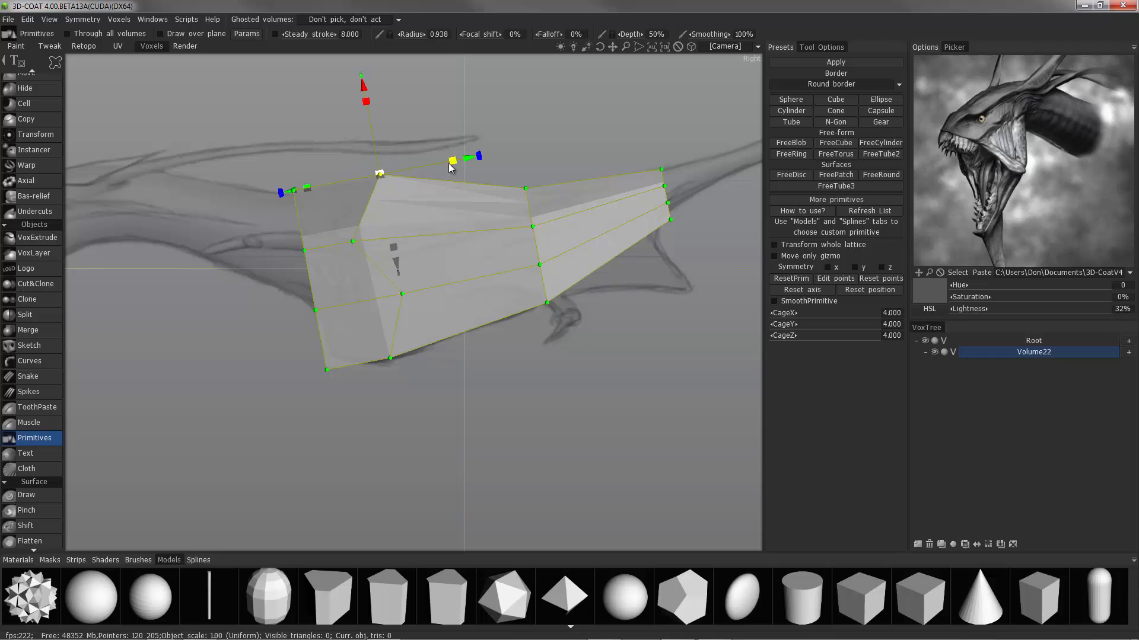
{"action": "left_click_drag", "start_coordinate": [467, 157], "coordinate": [458, 164]}
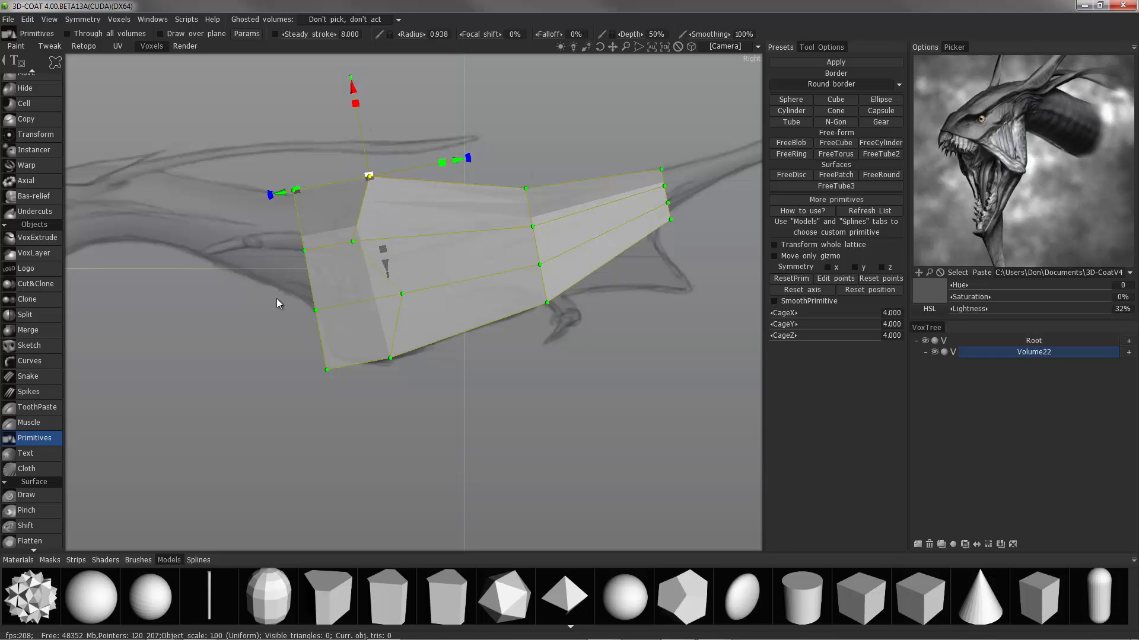
Fit the top point of the front cage column to the neck outline and pull the point below it forward
{"action": "mouse_move", "coordinate": [256, 193]}
{"action": "left_mouse_down"}
{"action": "mouse_move", "coordinate": [251, 173]}
{"action": "mouse_move", "coordinate": [308, 198]}
{"action": "left_mouse_up"}
{"action": "left_click_drag", "start_coordinate": [381, 175], "coordinate": [389, 173]}
{"action": "left_click_drag", "start_coordinate": [285, 100], "coordinate": [287, 105]}
{"action": "mouse_move", "coordinate": [271, 248]}
{"action": "left_mouse_down"}
{"action": "mouse_move", "coordinate": [261, 239]}
{"action": "mouse_move", "coordinate": [317, 261]}
{"action": "left_mouse_up"}
{"action": "left_click_drag", "start_coordinate": [217, 265], "coordinate": [187, 271]}
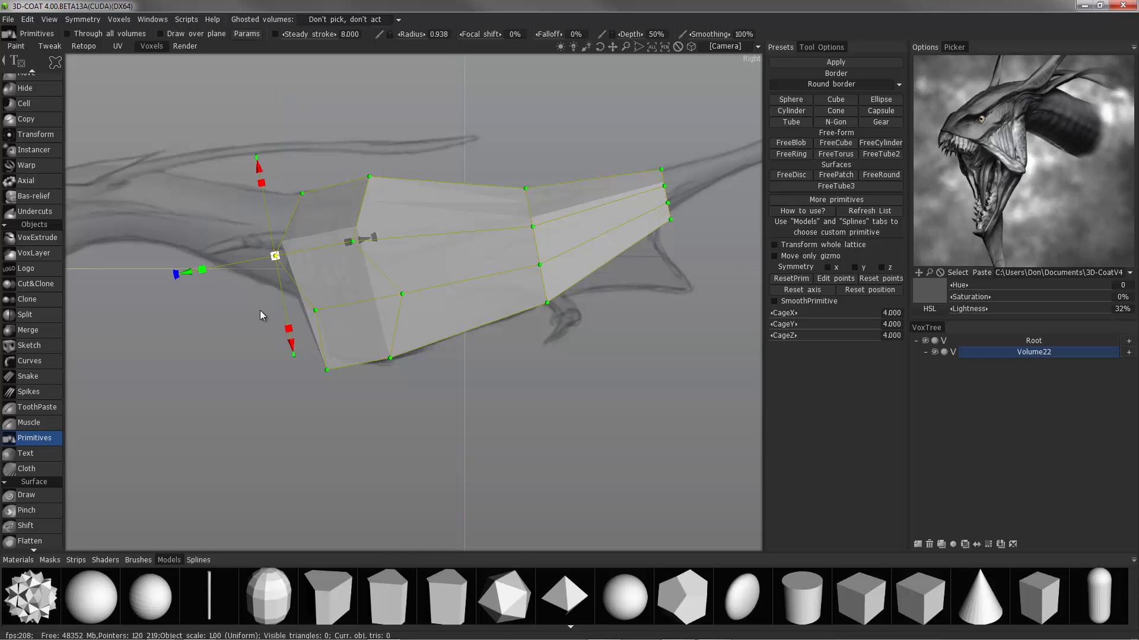
Pull the third point of the front cage column forward and raise its lowest point slightly to fit the chest
{"action": "left_click_drag", "start_coordinate": [260, 312], "coordinate": [328, 299]}
{"action": "left_click_drag", "start_coordinate": [228, 330], "coordinate": [196, 337]}
{"action": "left_click_drag", "start_coordinate": [293, 356], "coordinate": [349, 385]}
{"action": "mouse_move", "coordinate": [414, 352]}
{"action": "left_mouse_down"}
{"action": "mouse_move", "coordinate": [431, 348]}
{"action": "mouse_move", "coordinate": [419, 351]}
{"action": "left_mouse_up"}
{"action": "left_click_drag", "start_coordinate": [313, 278], "coordinate": [311, 270]}
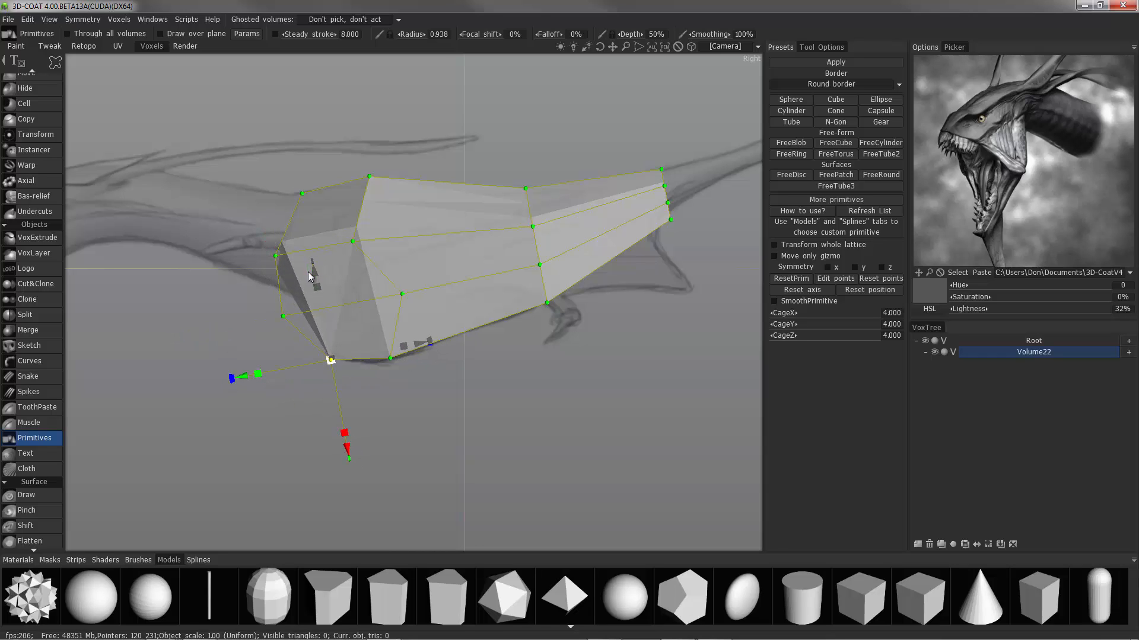
Realign the two inner points of the second cage column with its top and bottom points
{"action": "left_click_drag", "start_coordinate": [336, 228], "coordinate": [368, 250]}
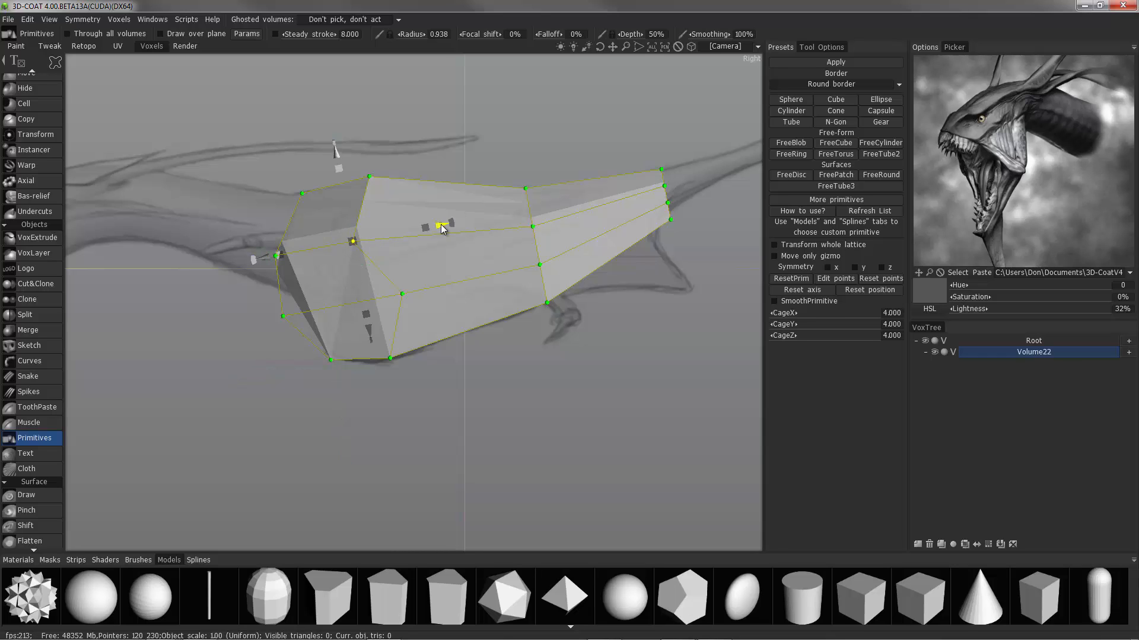
{"action": "left_click_drag", "start_coordinate": [442, 225], "coordinate": [457, 223]}
{"action": "left_click_drag", "start_coordinate": [418, 270], "coordinate": [387, 311]}
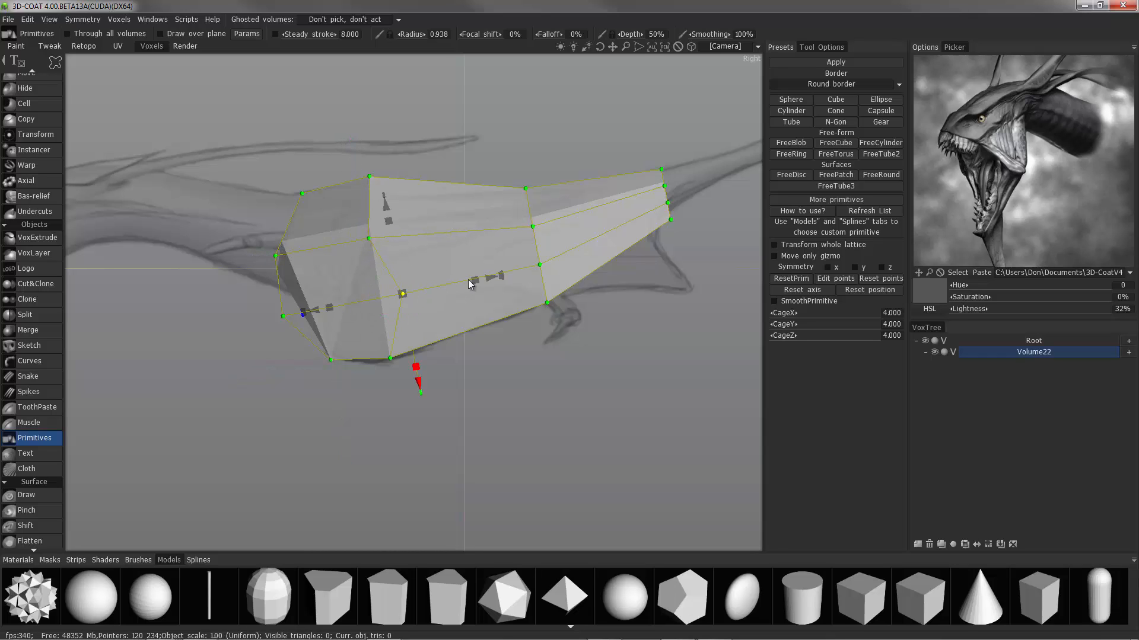
{"action": "left_click_drag", "start_coordinate": [468, 284], "coordinate": [446, 271]}
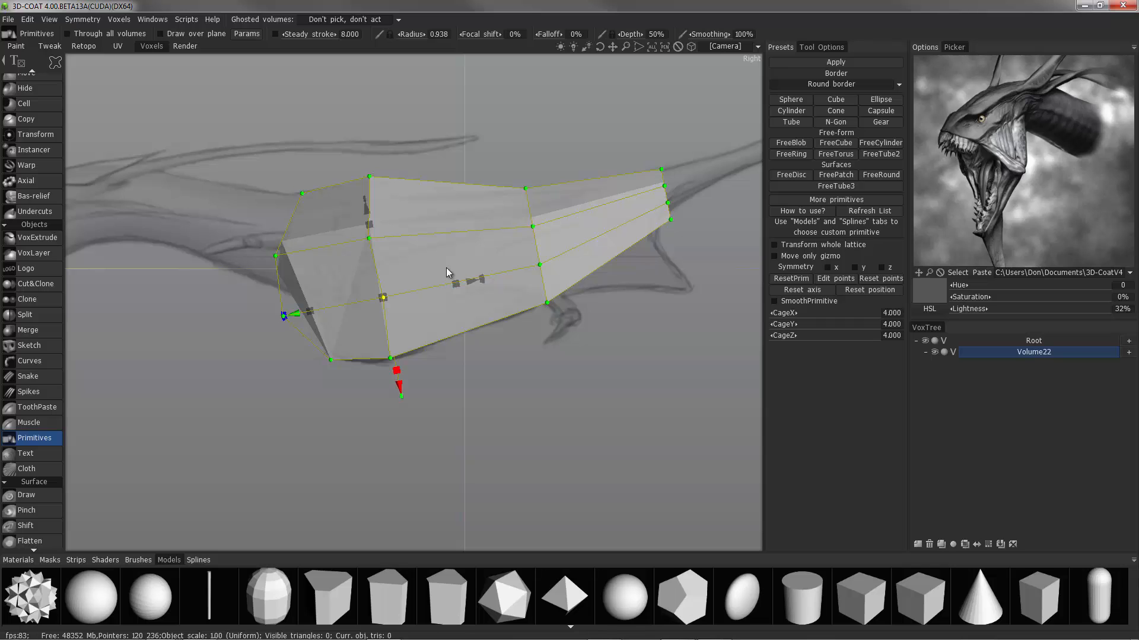
In the top view, stretch the reference image slightly sideways so its body lines up with the cage
{"action": "key", "text": "5"}
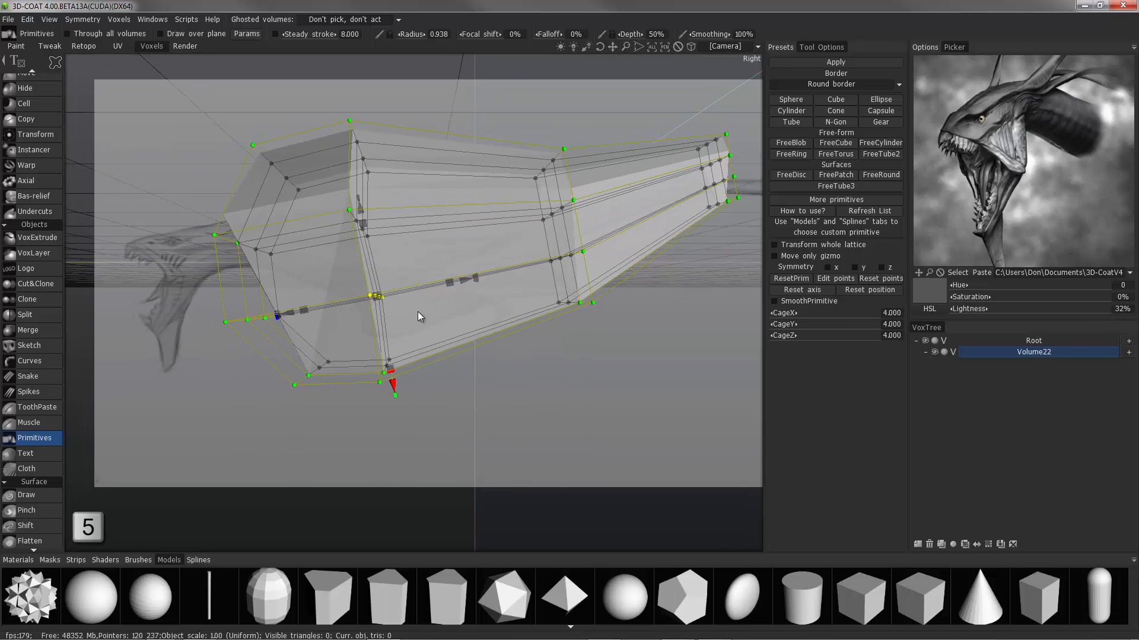
{"action": "middle_click_drag", "start_coordinate": [435, 248], "coordinate": [340, 287]}
{"action": "key", "text": "7"}
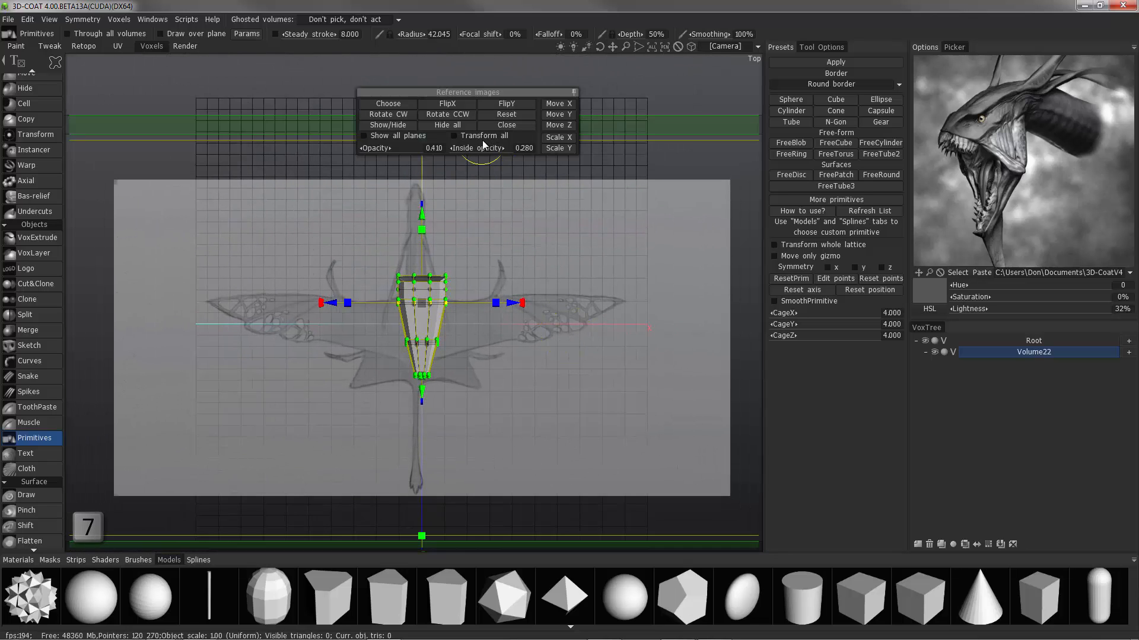
{"action": "scroll", "coordinate": [338, 384], "scroll_direction": "down", "scroll_amount": 1}
{"action": "middle_click_drag", "start_coordinate": [338, 384], "coordinate": [341, 425]}
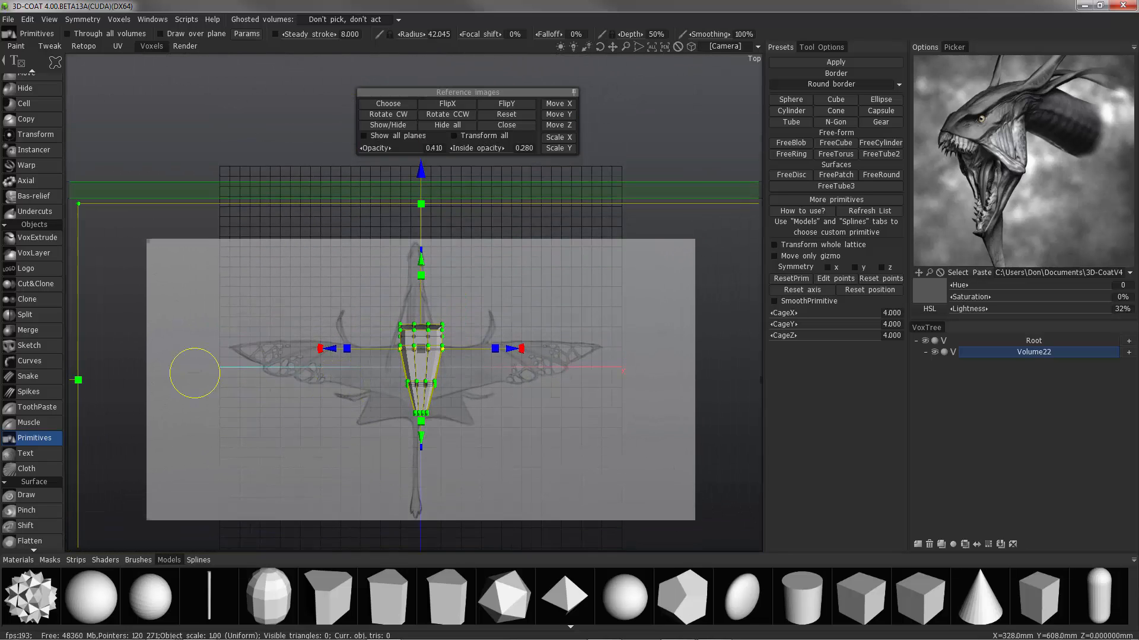
{"action": "scroll", "coordinate": [178, 380], "scroll_direction": "down", "scroll_amount": 3}
{"action": "left_click_drag", "start_coordinate": [755, 369], "coordinate": [759, 369]}
{"action": "scroll", "coordinate": [729, 364], "scroll_direction": "up", "scroll_amount": 4}
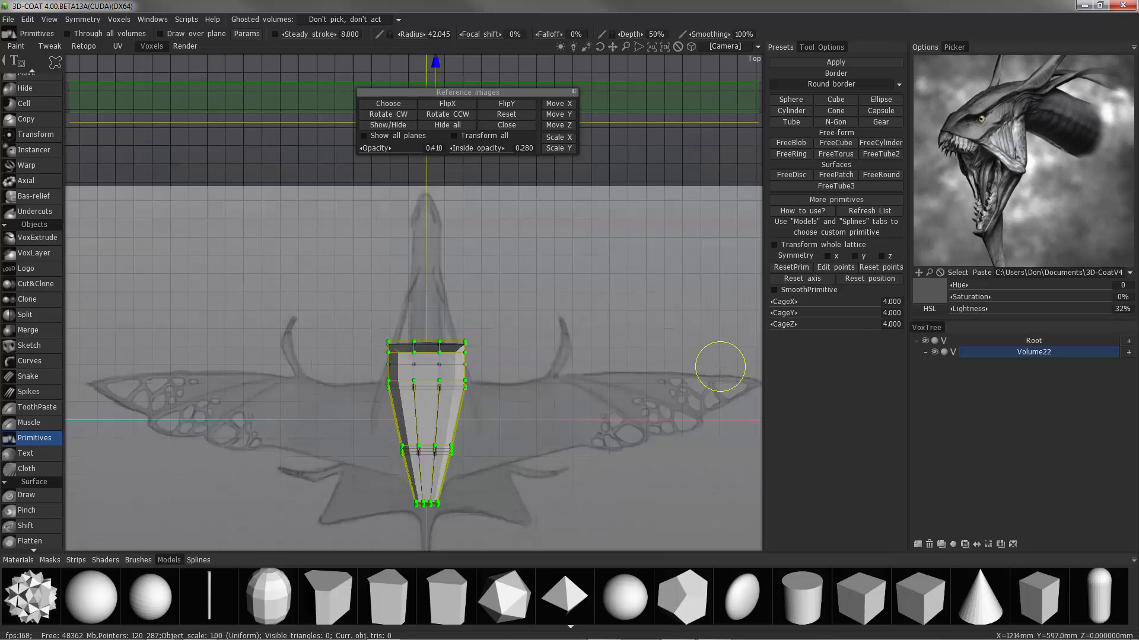
Fine-tune the top reference image's horizontal alignment with the cage and close the reference image settings
{"action": "scroll", "coordinate": [729, 362], "scroll_direction": "down", "scroll_amount": 3}
{"action": "scroll", "coordinate": [706, 398], "scroll_direction": "down", "scroll_amount": 1}
{"action": "middle_click_drag", "start_coordinate": [757, 395], "coordinate": [674, 395]}
{"action": "left_click_drag", "start_coordinate": [736, 395], "coordinate": [738, 396]}
{"action": "scroll", "coordinate": [741, 388], "scroll_direction": "up", "scroll_amount": 4}
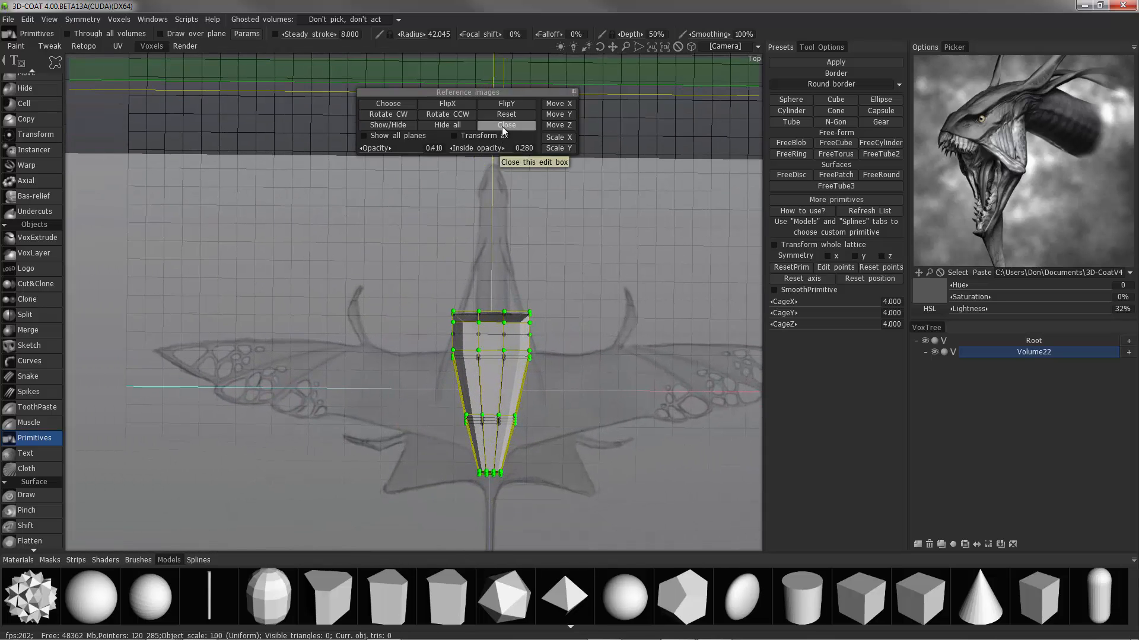
{"action": "left_click", "coordinate": [502, 125]}
In the top view, narrow the two foremost rows of cage points and widen the row ahead of the tail end to follow the drawing
{"action": "scroll", "coordinate": [467, 201], "scroll_direction": "up", "scroll_amount": 4}
{"action": "scroll", "coordinate": [468, 320], "scroll_direction": "down", "scroll_amount": 1}
{"action": "middle_click_drag", "start_coordinate": [444, 366], "coordinate": [441, 456]}
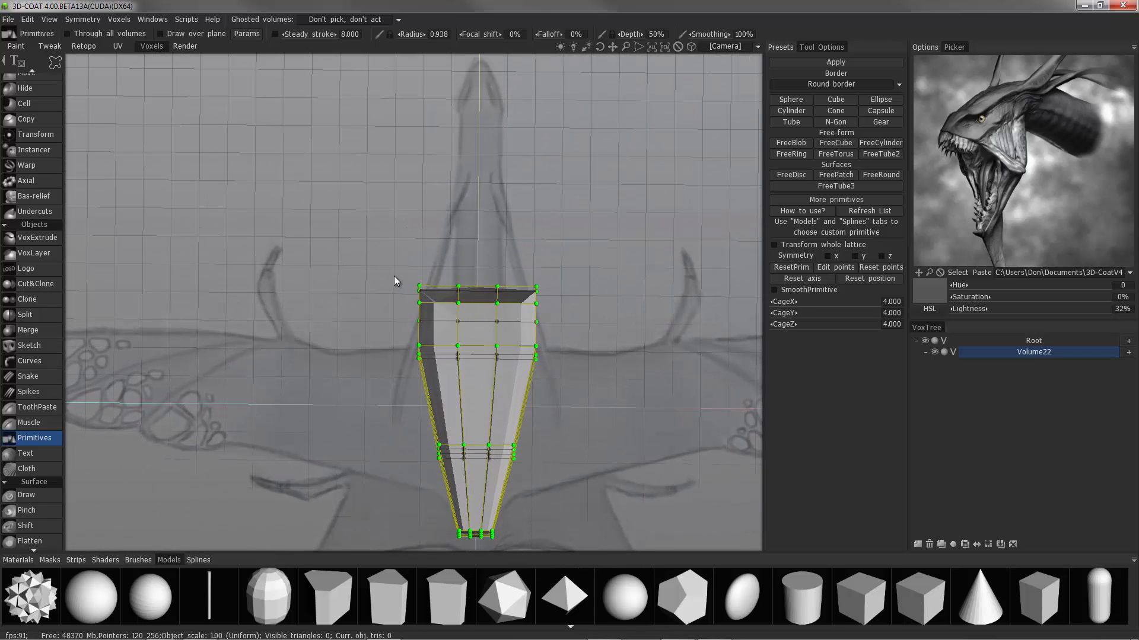
{"action": "left_click_drag", "start_coordinate": [369, 308], "coordinate": [369, 303]}
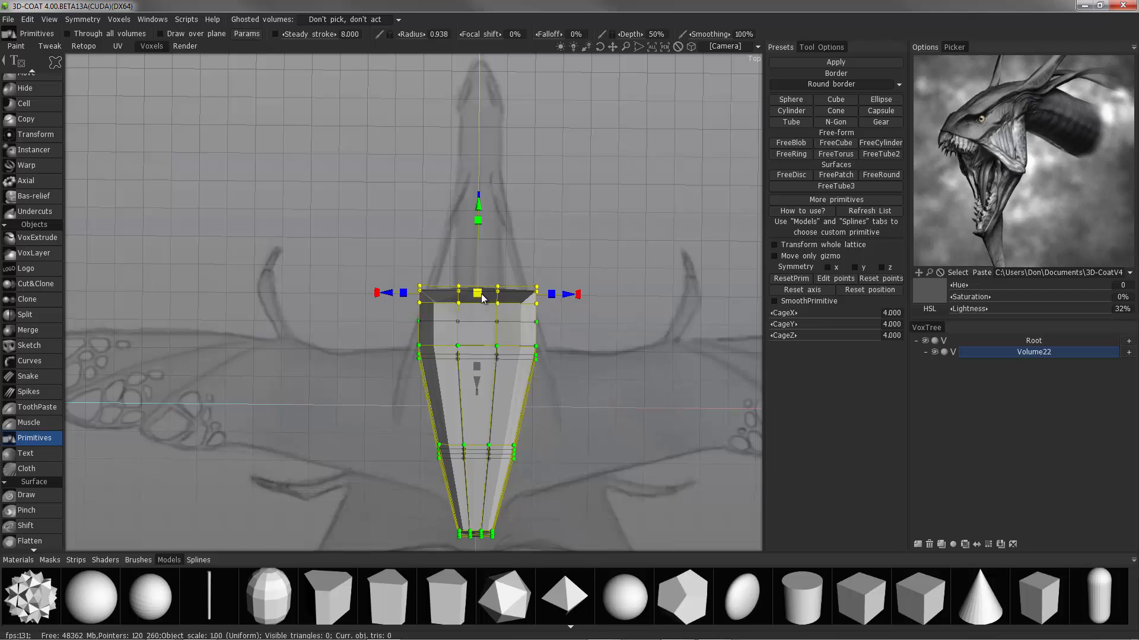
{"action": "left_click_drag", "start_coordinate": [478, 294], "coordinate": [444, 298]}
{"action": "mouse_move", "coordinate": [421, 440]}
{"action": "left_mouse_down"}
{"action": "mouse_move", "coordinate": [550, 442]}
{"action": "mouse_move", "coordinate": [420, 473]}
{"action": "left_mouse_up"}
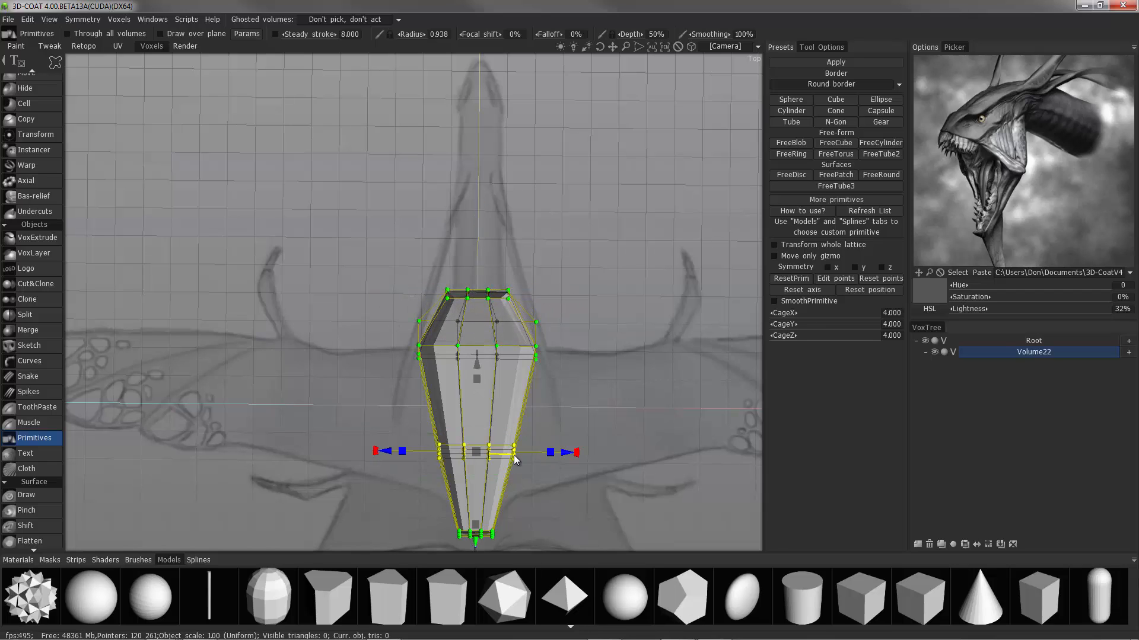
{"action": "left_click_drag", "start_coordinate": [551, 452], "coordinate": [564, 452]}
Widen the cage's shoulder row to the body outline and narrow the row of lowest chest points
{"action": "left_click_drag", "start_coordinate": [390, 344], "coordinate": [464, 337]}
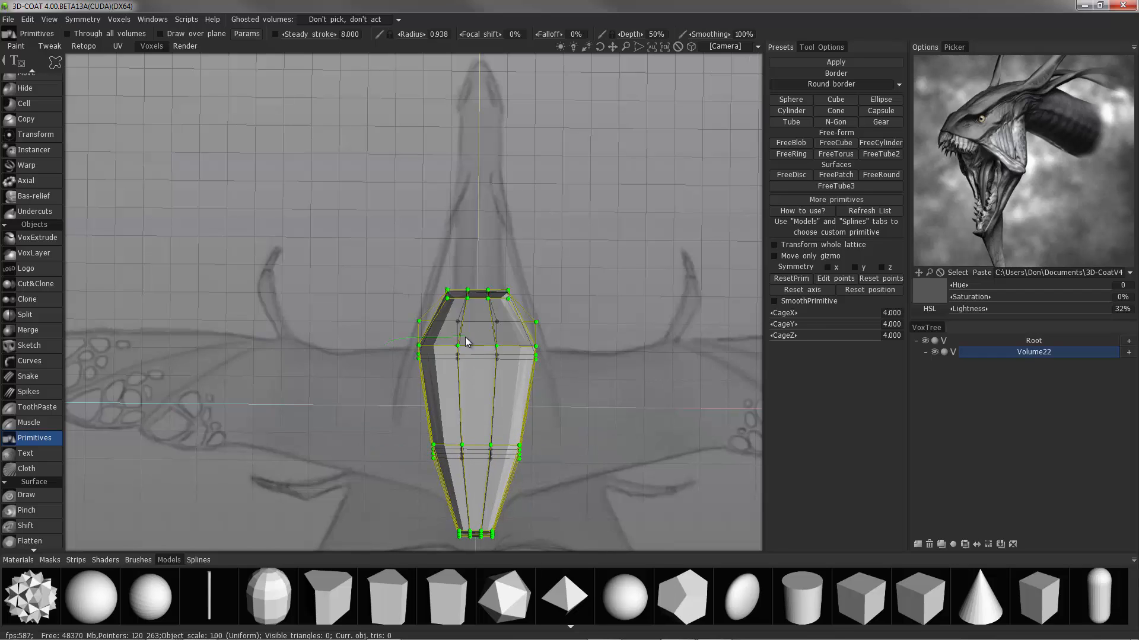
{"action": "left_click_drag", "start_coordinate": [354, 365], "coordinate": [389, 352]}
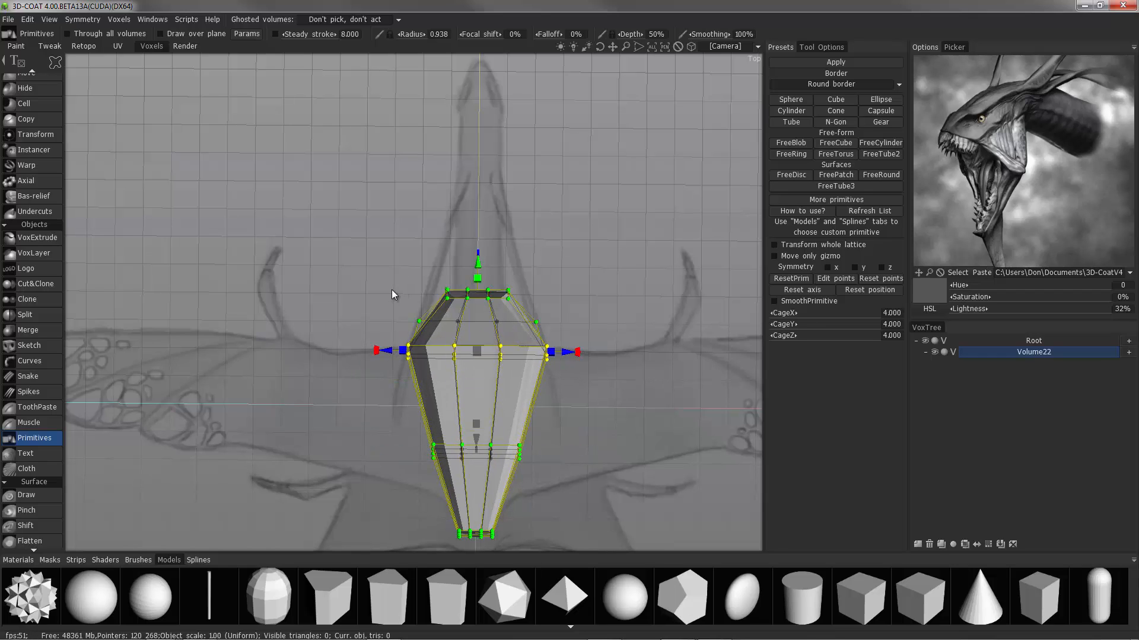
{"action": "mouse_move", "coordinate": [396, 310]}
{"action": "left_mouse_down"}
{"action": "mouse_move", "coordinate": [483, 313]}
{"action": "mouse_move", "coordinate": [399, 320]}
{"action": "left_mouse_up"}
{"action": "mouse_move", "coordinate": [551, 322]}
{"action": "left_mouse_down"}
{"action": "mouse_move", "coordinate": [525, 323]}
{"action": "mouse_move", "coordinate": [535, 323]}
{"action": "left_mouse_up"}
Apply the shaped primitive to Volume22 and switch to the voxel Smooth tool
{"action": "key", "text": "6"}
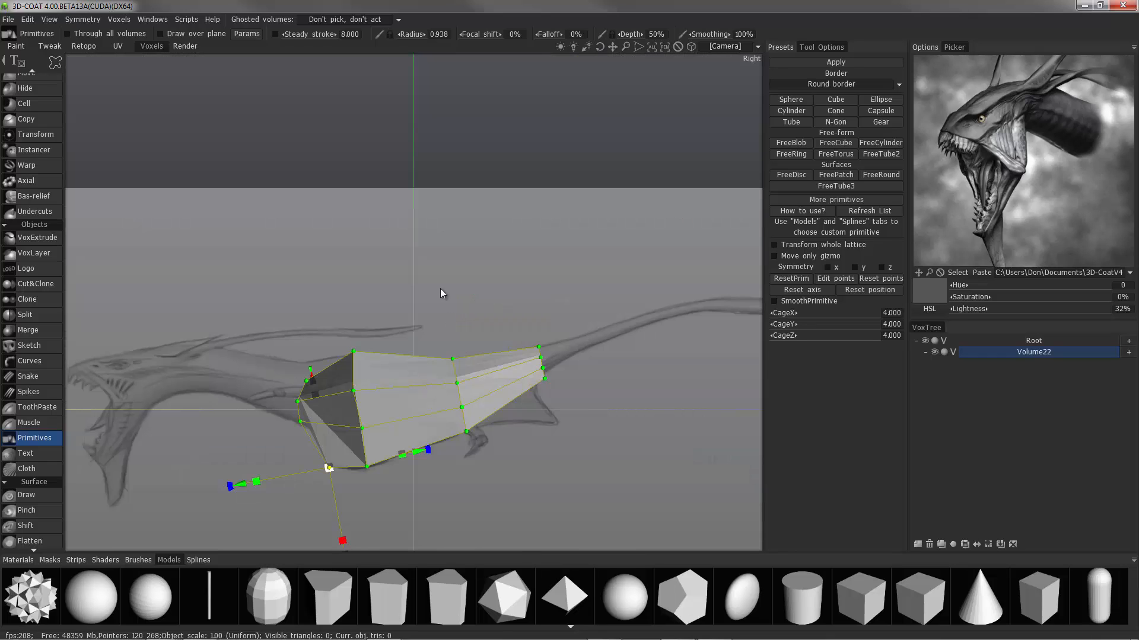
{"action": "left_click_drag", "start_coordinate": [371, 389], "coordinate": [574, 297], "text": "alt"}
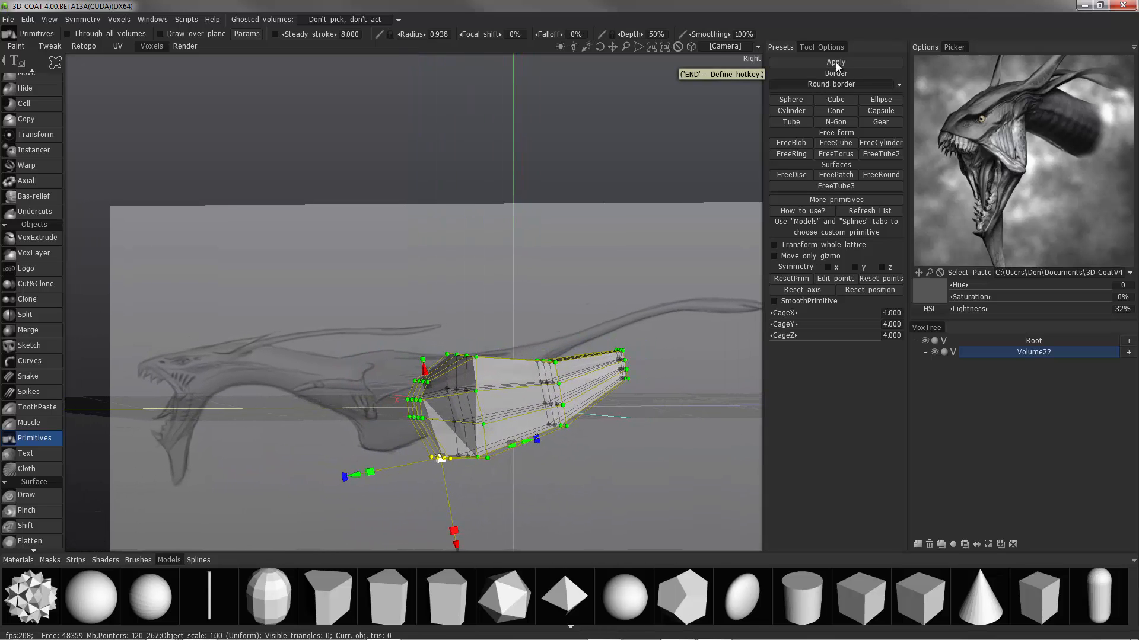
{"action": "key", "text": "Return"}
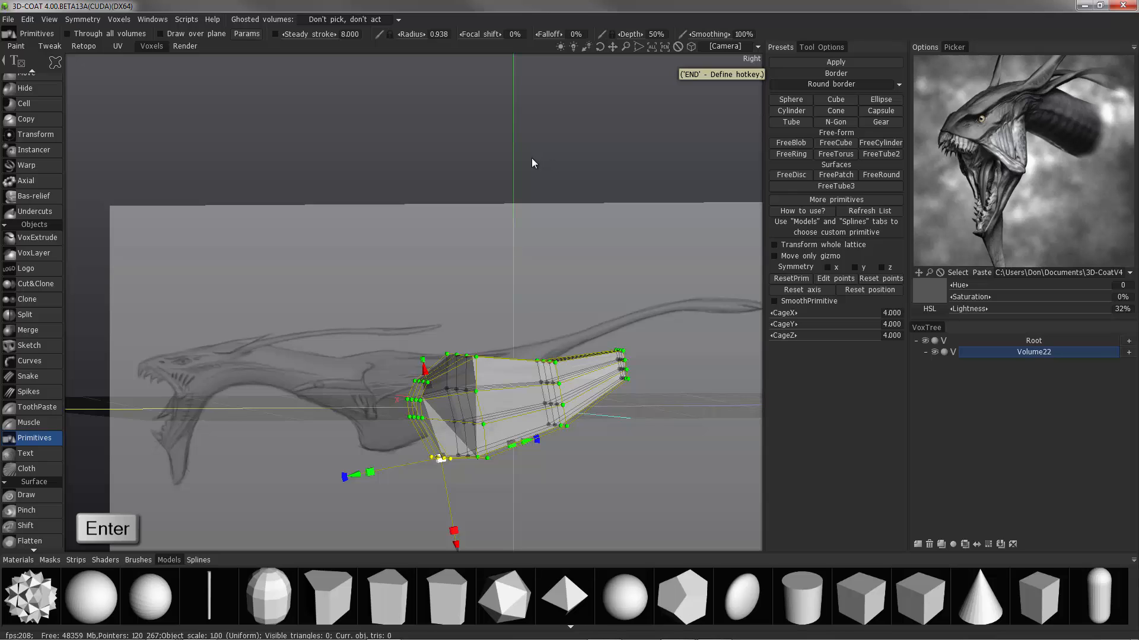
{"action": "right_click_drag", "start_coordinate": [525, 187], "coordinate": [539, 210]}
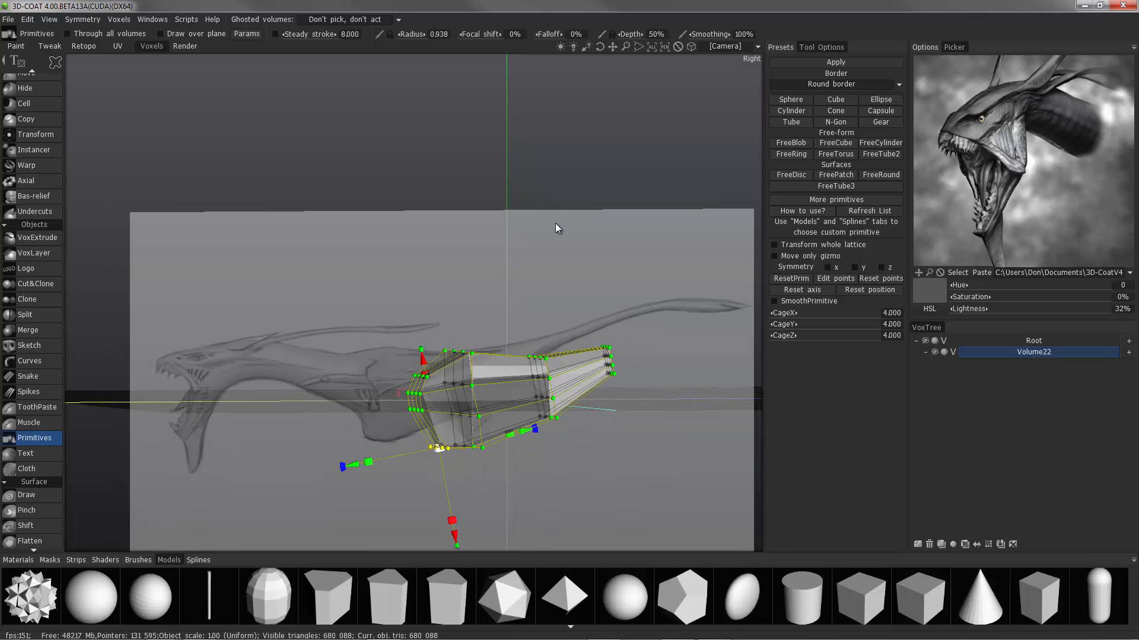
{"action": "scroll", "coordinate": [553, 225], "scroll_direction": "down", "scroll_amount": 6}
{"action": "scroll", "coordinate": [343, 186], "scroll_direction": "up", "scroll_amount": 2}
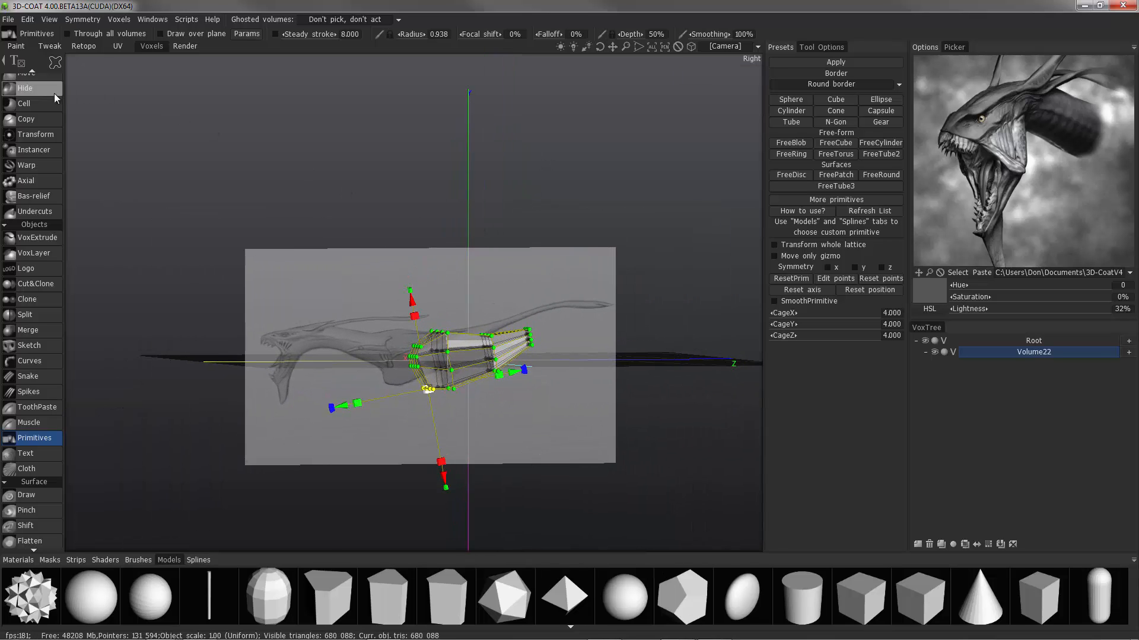
{"action": "scroll", "coordinate": [47, 110], "scroll_direction": "up", "scroll_amount": 8}
{"action": "left_click", "coordinate": [33, 104]}
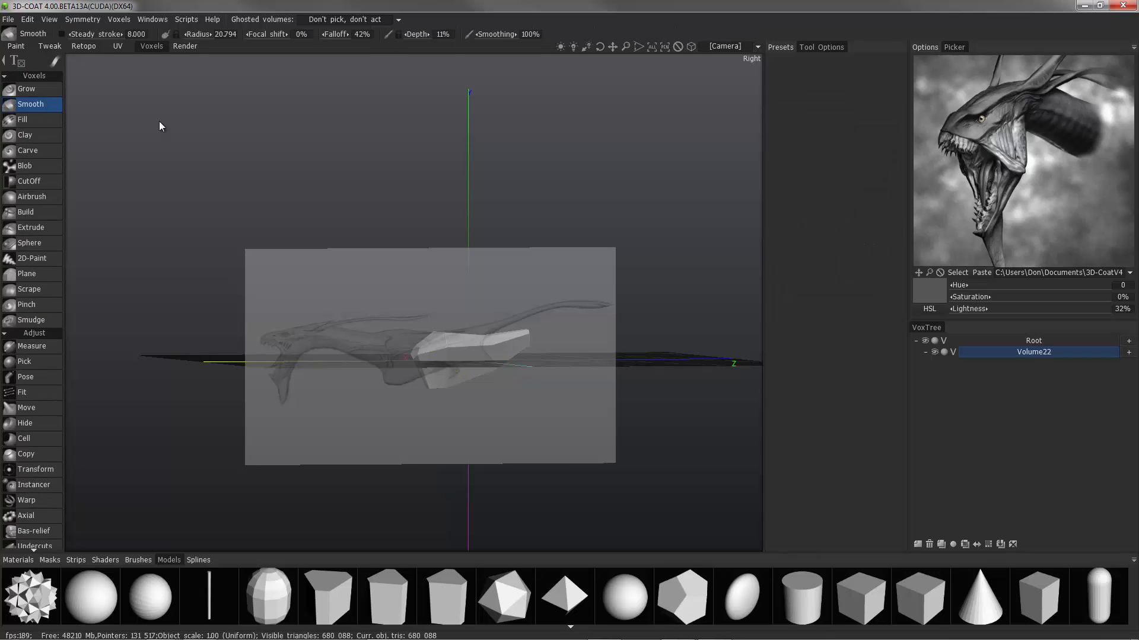
Resample the torso volume with Smooth resampling quality and a density modulation factor of 0.269
{"action": "mouse_move", "coordinate": [447, 190]}
{"action": "left_mouse_down"}
{"action": "mouse_move", "coordinate": [523, 232]}
{"action": "mouse_move", "coordinate": [533, 292]}
{"action": "mouse_move", "coordinate": [306, 292]}
{"action": "mouse_move", "coordinate": [330, 252]}
{"action": "mouse_move", "coordinate": [319, 213]}
{"action": "mouse_move", "coordinate": [353, 297]}
{"action": "mouse_move", "coordinate": [284, 352]}
{"action": "mouse_move", "coordinate": [287, 368]}
{"action": "mouse_move", "coordinate": [328, 305]}
{"action": "mouse_move", "coordinate": [376, 300]}
{"action": "mouse_move", "coordinate": [907, 353]}
{"action": "mouse_move", "coordinate": [778, 379]}
{"action": "left_mouse_up"}
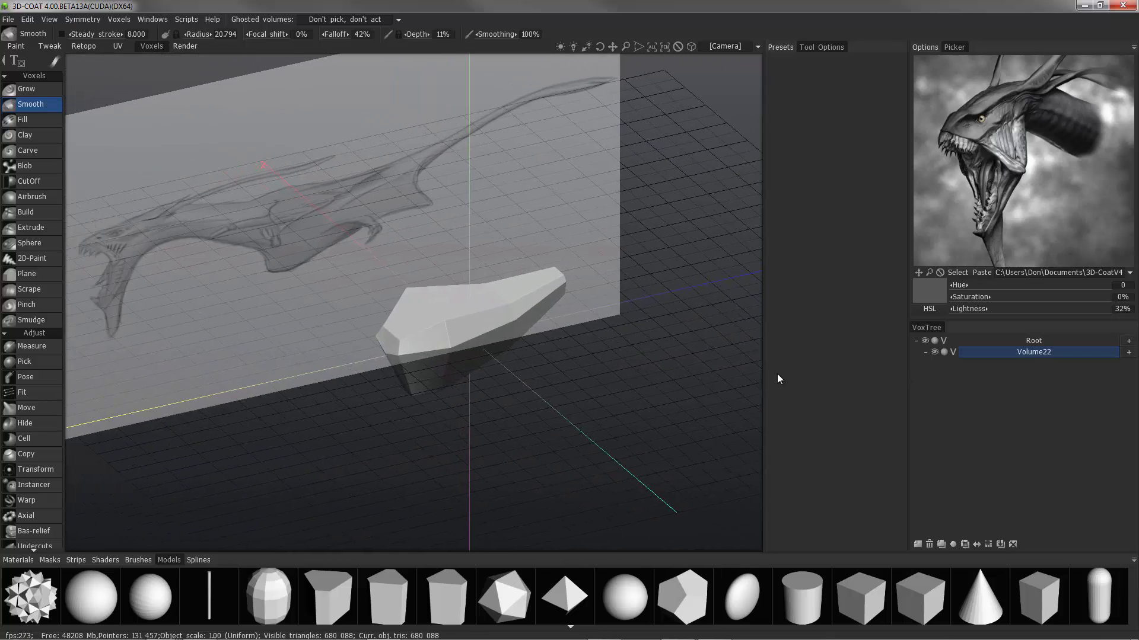
{"action": "scroll", "coordinate": [36, 368], "scroll_direction": "down", "scroll_amount": 5}
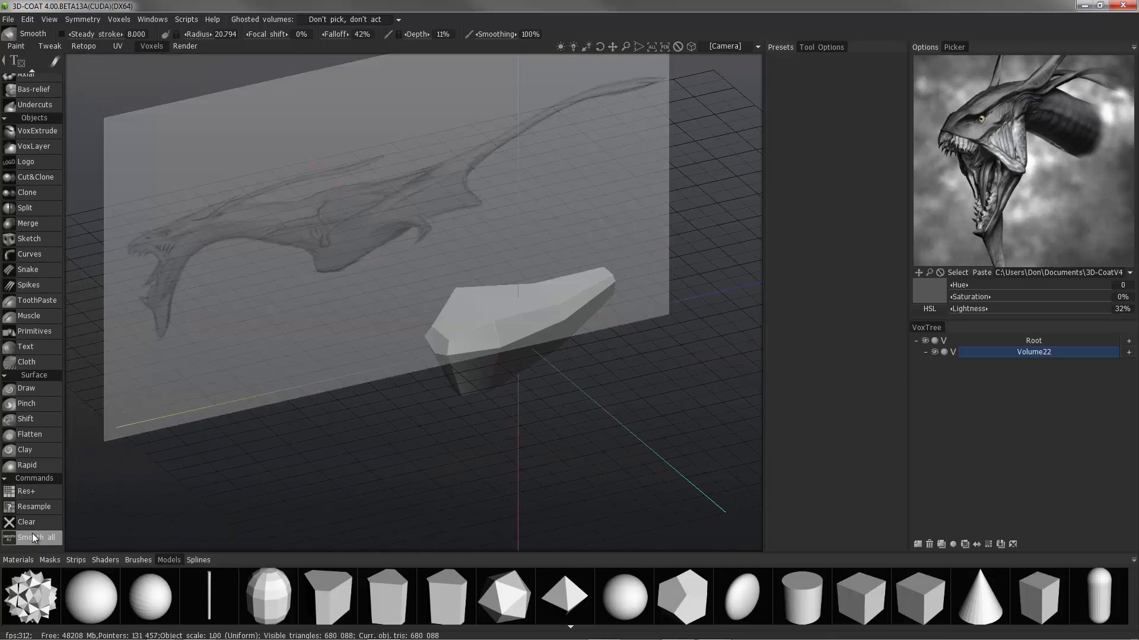
{"action": "left_click", "coordinate": [33, 507]}
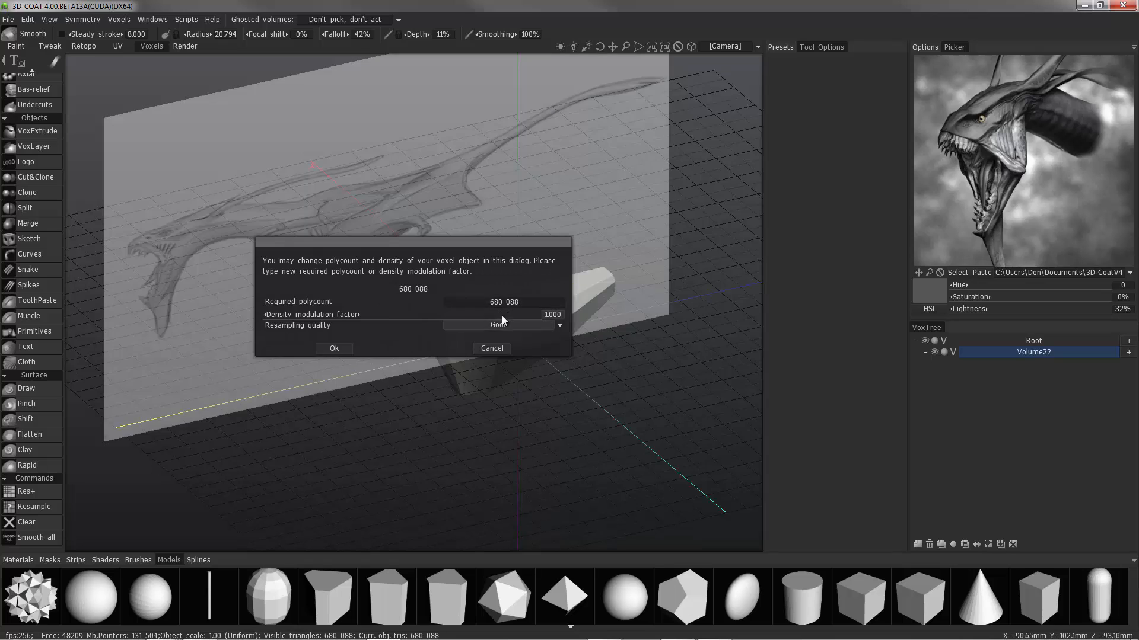
{"action": "left_click", "coordinate": [482, 328]}
{"action": "left_click", "coordinate": [461, 375]}
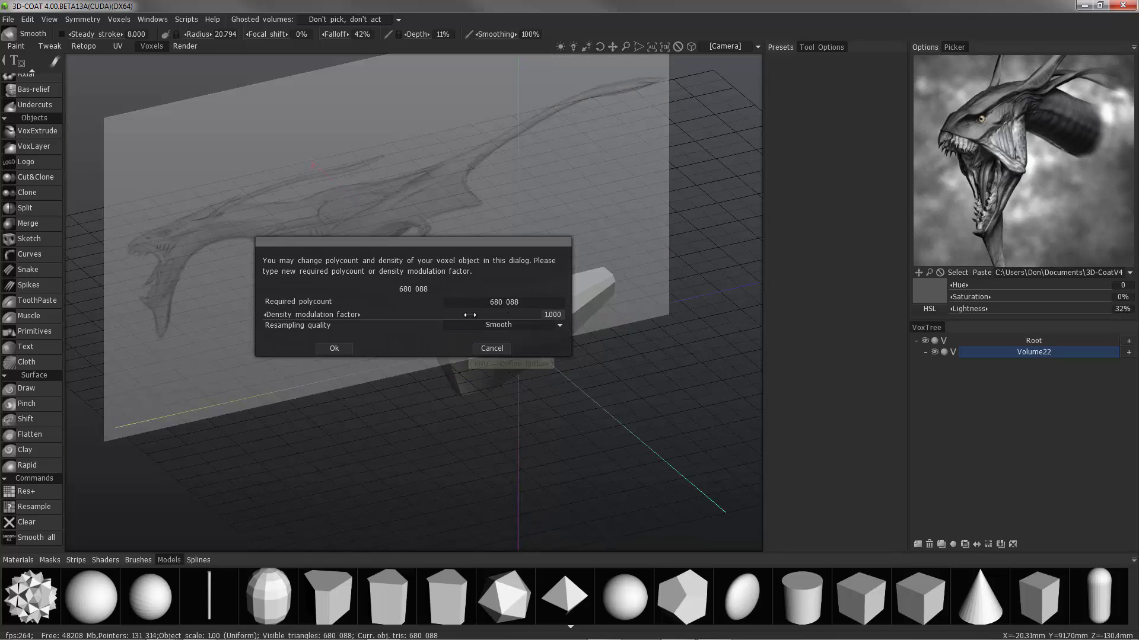
{"action": "left_click_drag", "start_coordinate": [470, 315], "coordinate": [449, 315]}
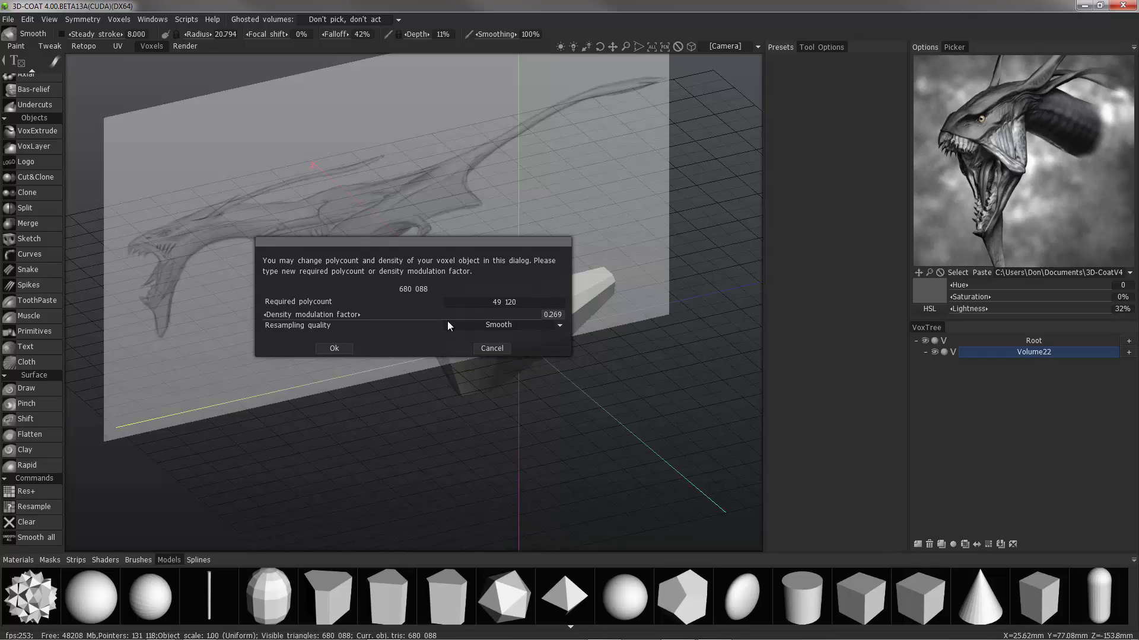
{"action": "left_click", "coordinate": [329, 348]}
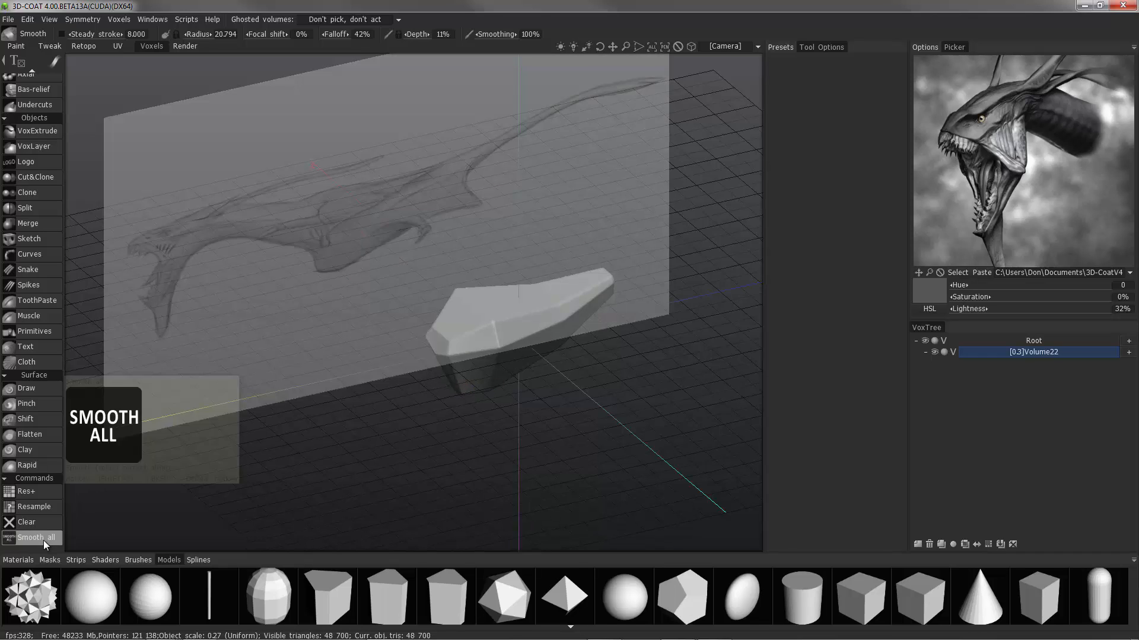
Smooth the whole torso volume four times with the Smooth all command
{"action": "left_click", "coordinate": [49, 539]}
{"action": "left_click", "coordinate": [48, 539]}
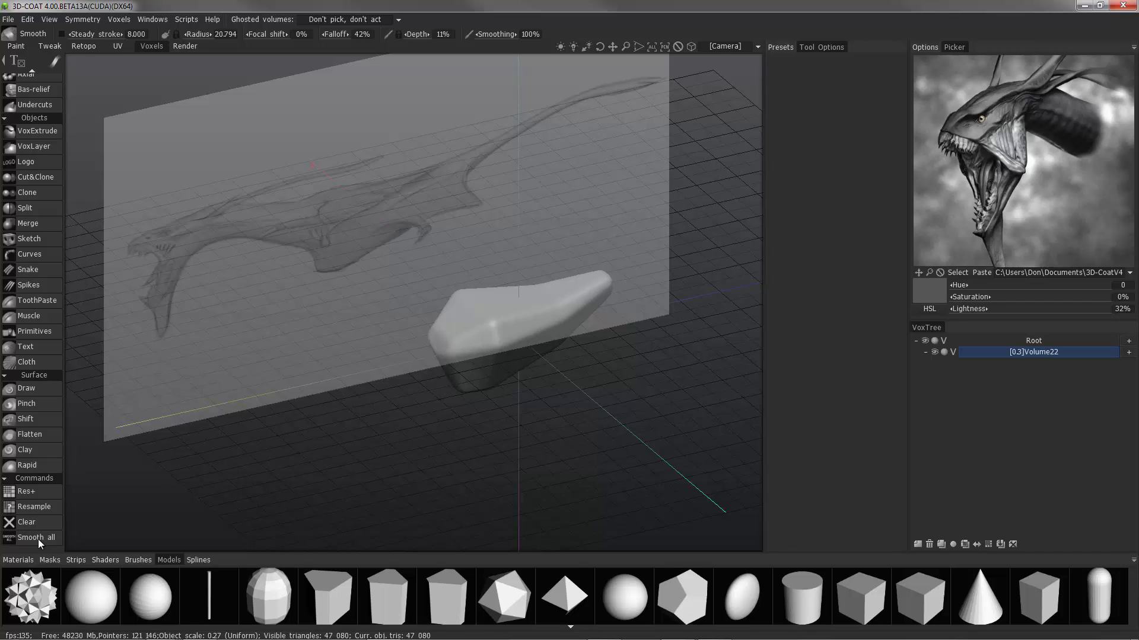
{"action": "left_click", "coordinate": [38, 539]}
{"action": "left_click", "coordinate": [36, 542]}
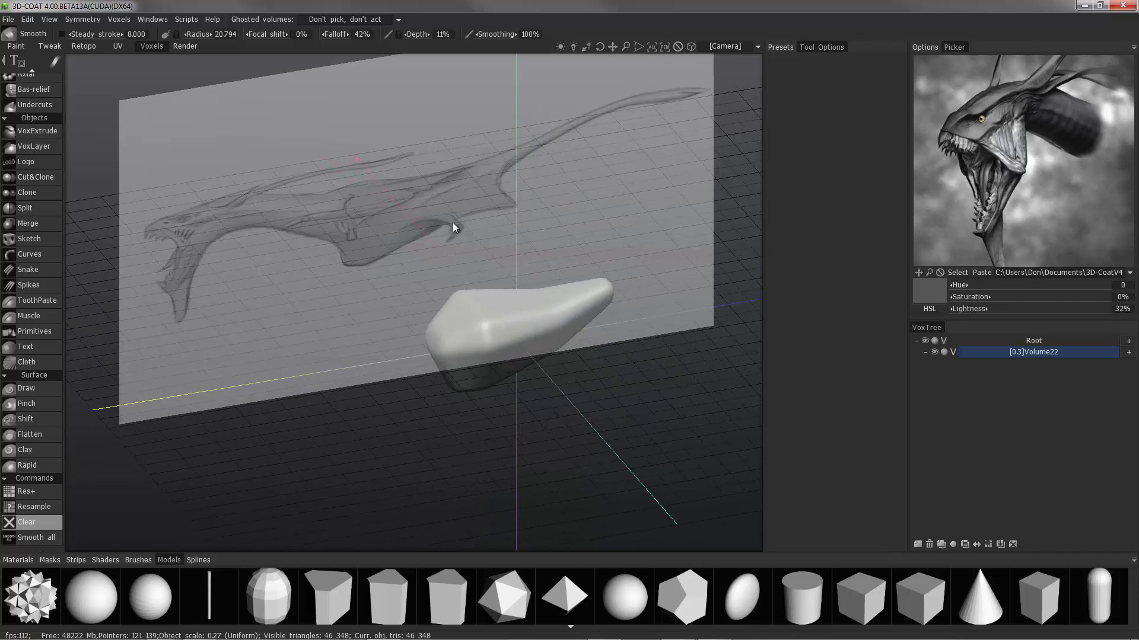
Set the Smooth brush to radius 33.018 and smoothing 21%, and enable symmetry across the X axis
{"action": "left_click_drag", "start_coordinate": [453, 222], "coordinate": [326, 360]}
{"action": "right_click_drag", "start_coordinate": [325, 361], "coordinate": [372, 358], "text": "alt"}
{"action": "left_click_drag", "start_coordinate": [372, 358], "coordinate": [391, 362], "text": "alt"}
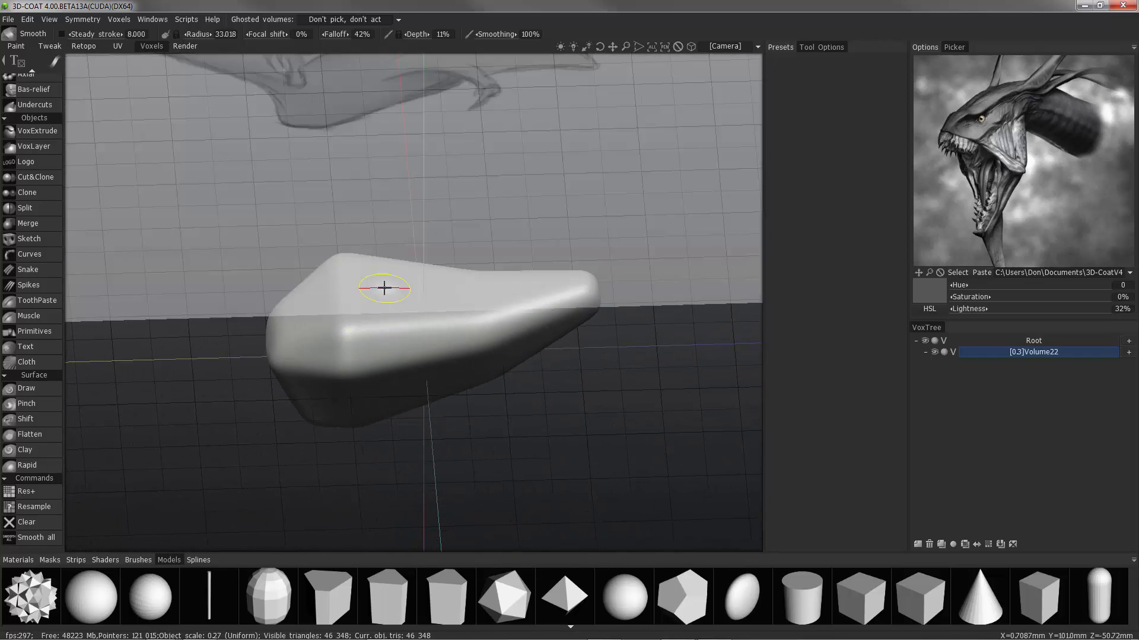
{"action": "right_click_drag", "start_coordinate": [401, 359], "coordinate": [396, 381], "text": "shift"}
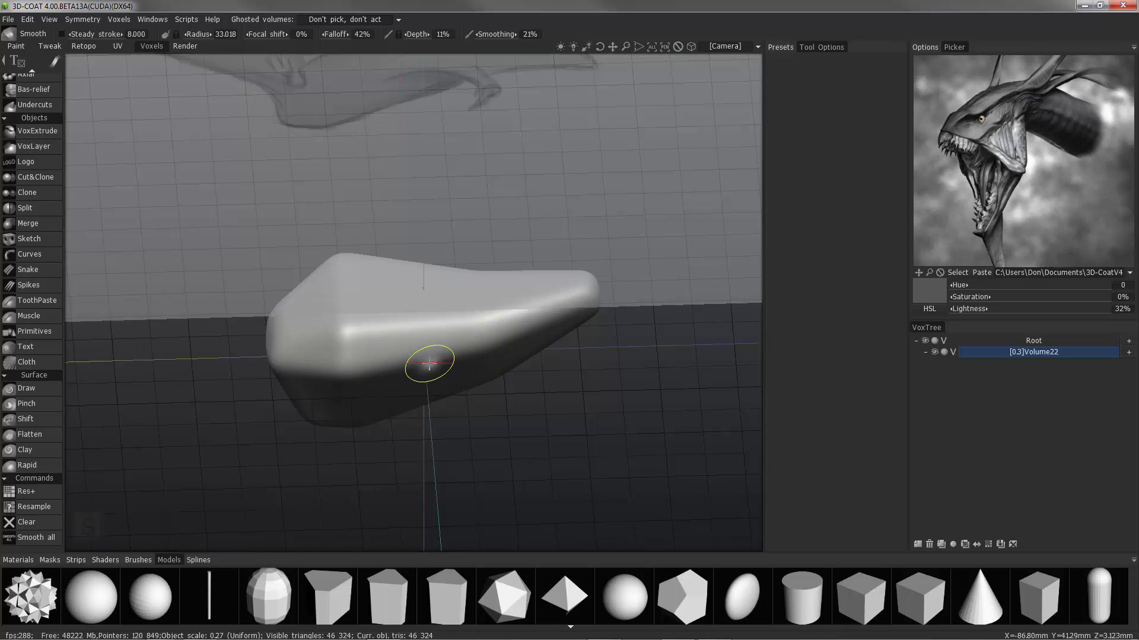
{"action": "key", "text": "s"}
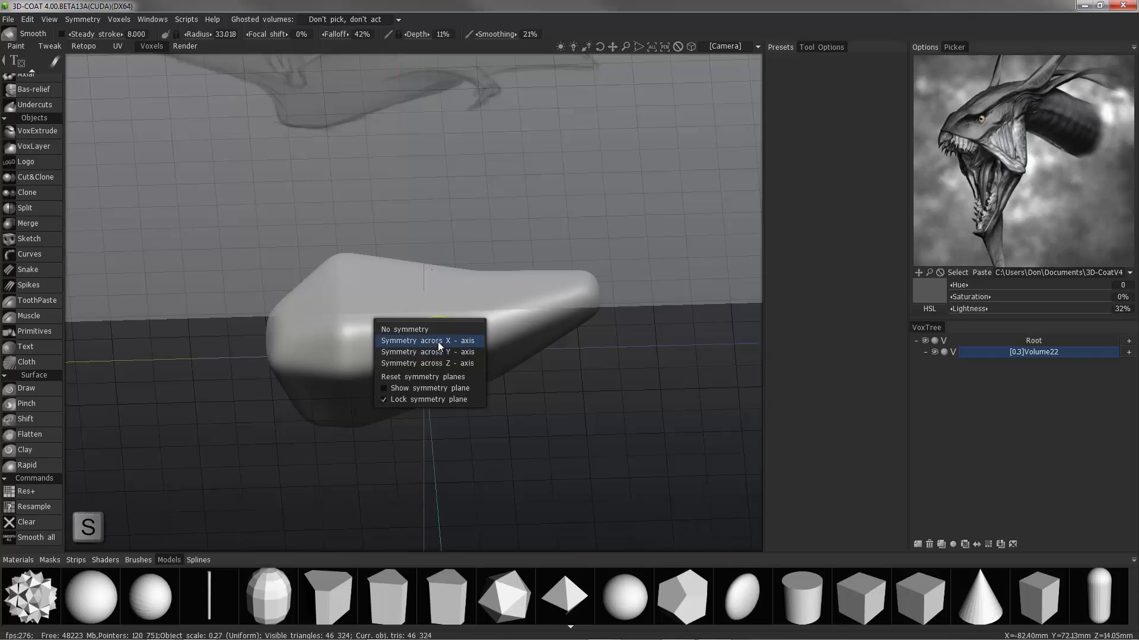
{"action": "left_click", "coordinate": [436, 352]}
Raise the brush smoothing to 42% and soften the remaining hard ridges all around the torso
{"action": "mouse_move", "coordinate": [396, 370]}
{"action": "left_mouse_down", "text": "alt"}
{"action": "mouse_move", "coordinate": [288, 369]}
{"action": "mouse_move", "coordinate": [270, 393]}
{"action": "mouse_move", "coordinate": [234, 346]}
{"action": "left_mouse_up", "text": "alt"}
{"action": "key", "text": "shift"}
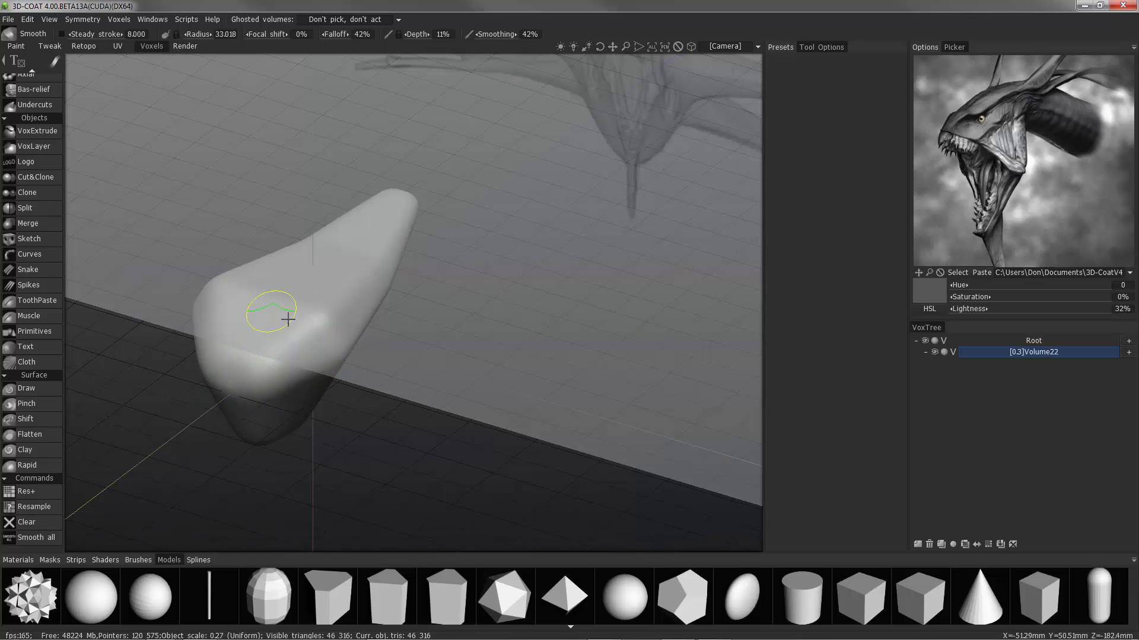
{"action": "left_click_drag", "start_coordinate": [314, 319], "coordinate": [278, 359], "text": "alt"}
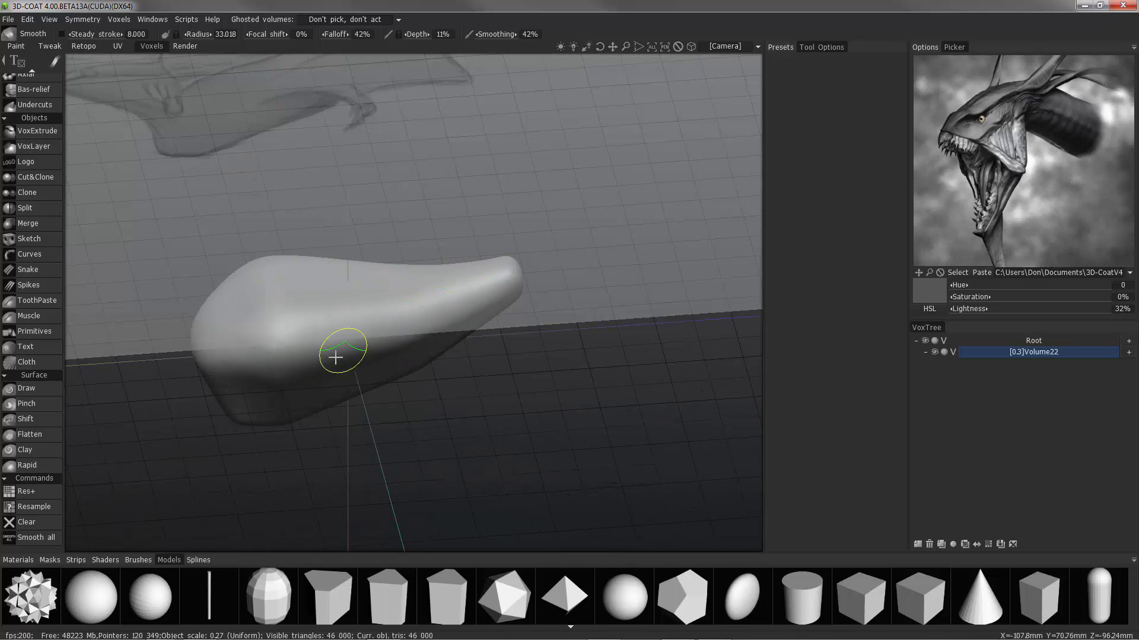
{"action": "left_click_drag", "start_coordinate": [325, 369], "coordinate": [415, 309], "text": "alt"}
{"action": "left_click_drag", "start_coordinate": [519, 325], "coordinate": [175, 311], "text": "alt"}
With the Curves tool, place a first point of radius 24.224 in the side view where the tail meets the torso
{"action": "key", "text": "6"}
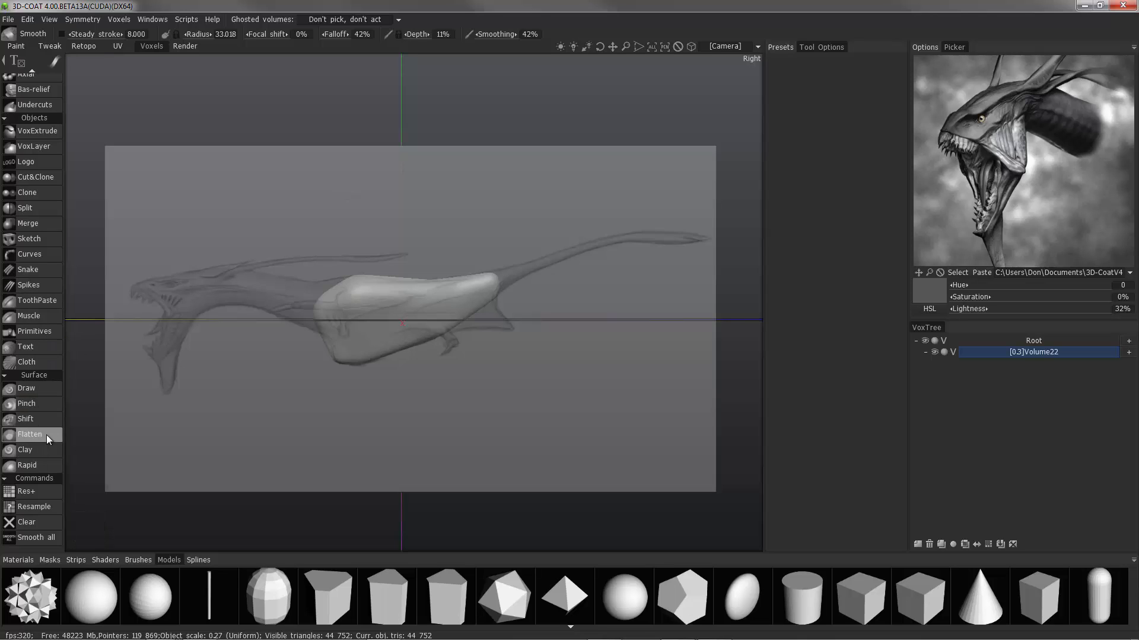
{"action": "scroll", "coordinate": [47, 441], "scroll_direction": "up", "scroll_amount": 2}
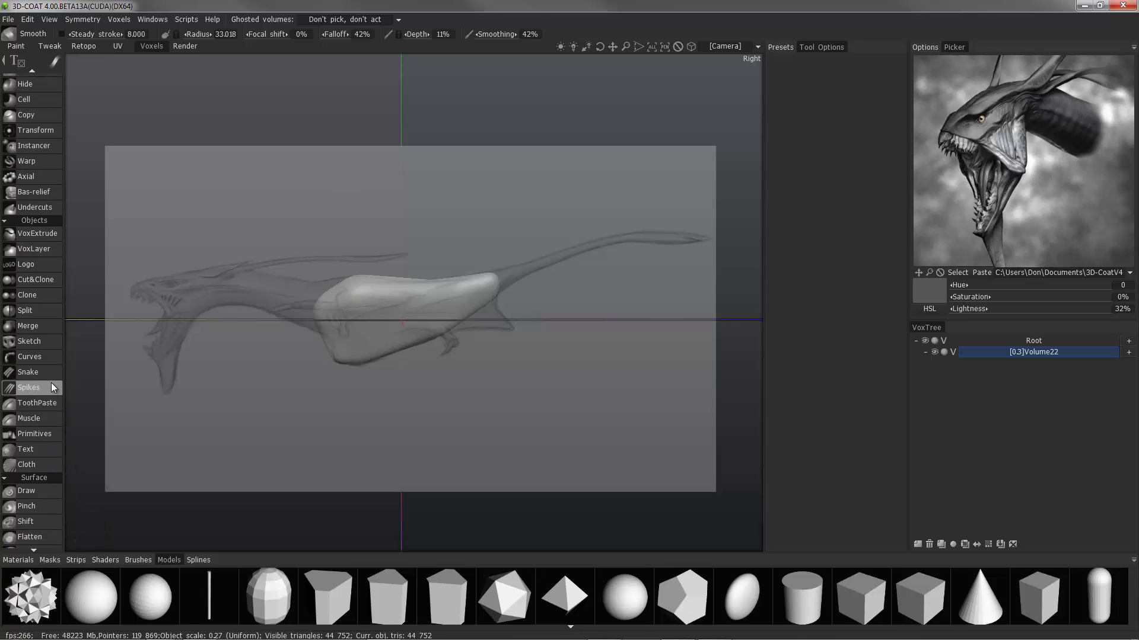
{"action": "left_click", "coordinate": [43, 358]}
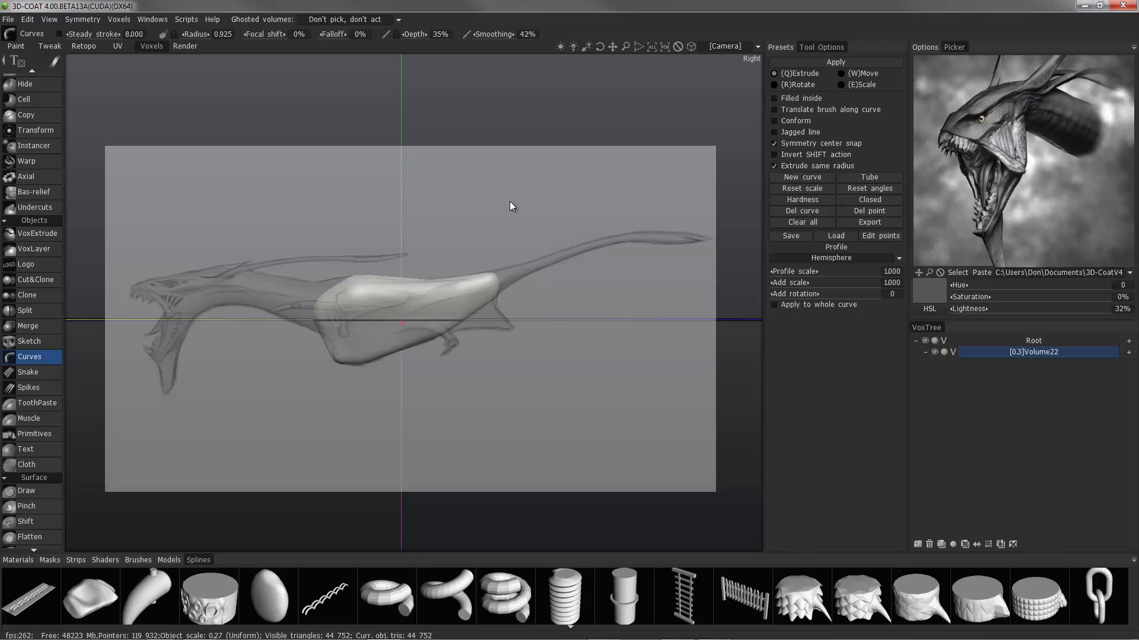
{"action": "mouse_move", "coordinate": [458, 250]}
{"action": "middle_mouse_down", "text": "alt"}
{"action": "mouse_move", "coordinate": [449, 248]}
{"action": "mouse_move", "coordinate": [456, 266]}
{"action": "middle_mouse_up", "text": "alt"}
{"action": "right_click_drag", "start_coordinate": [461, 266], "coordinate": [490, 326], "text": "alt"}
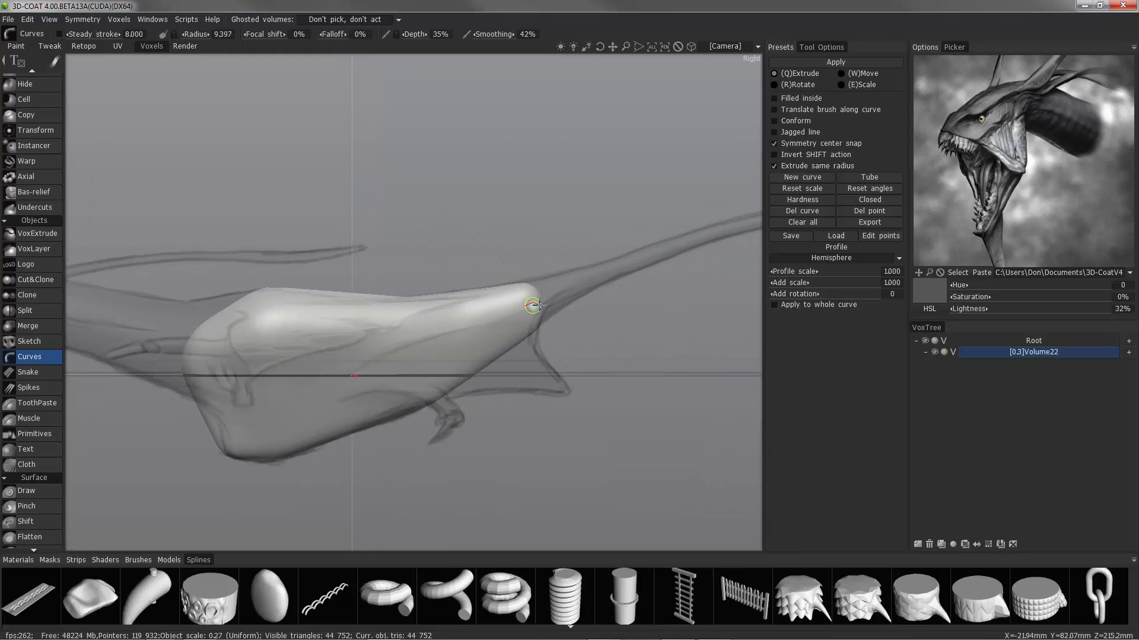
{"action": "mouse_move", "coordinate": [533, 305]}
{"action": "middle_mouse_down", "text": "alt"}
{"action": "mouse_move", "coordinate": [496, 246]}
{"action": "mouse_move", "coordinate": [445, 300]}
{"action": "mouse_move", "coordinate": [465, 307]}
{"action": "mouse_move", "coordinate": [329, 298]}
{"action": "middle_mouse_up", "text": "alt"}
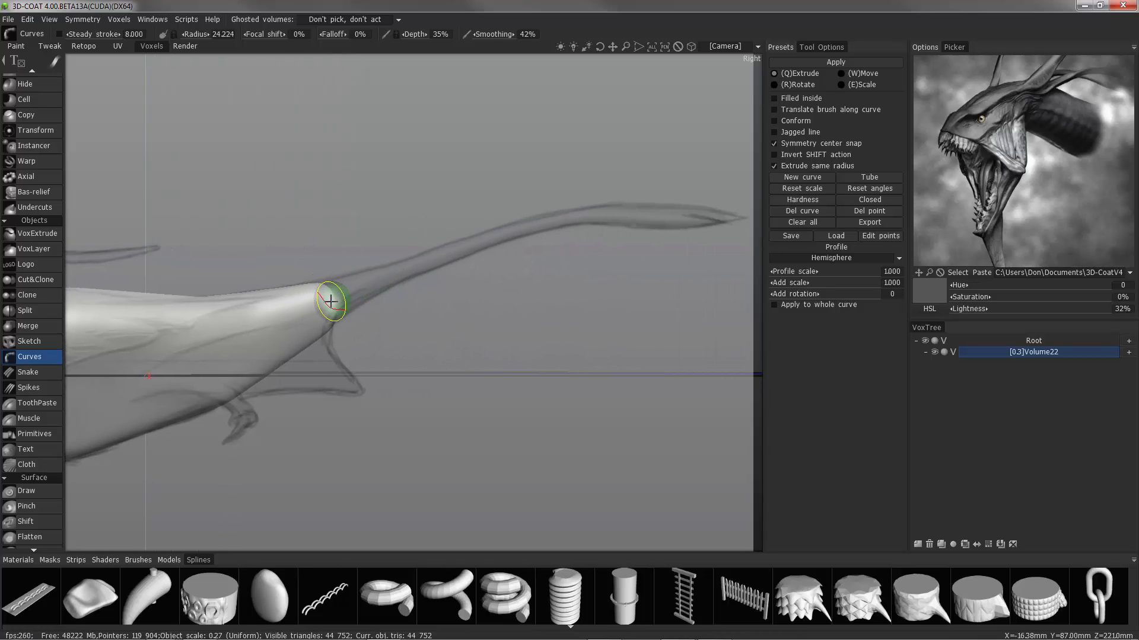
{"action": "left_click", "coordinate": [330, 301]}
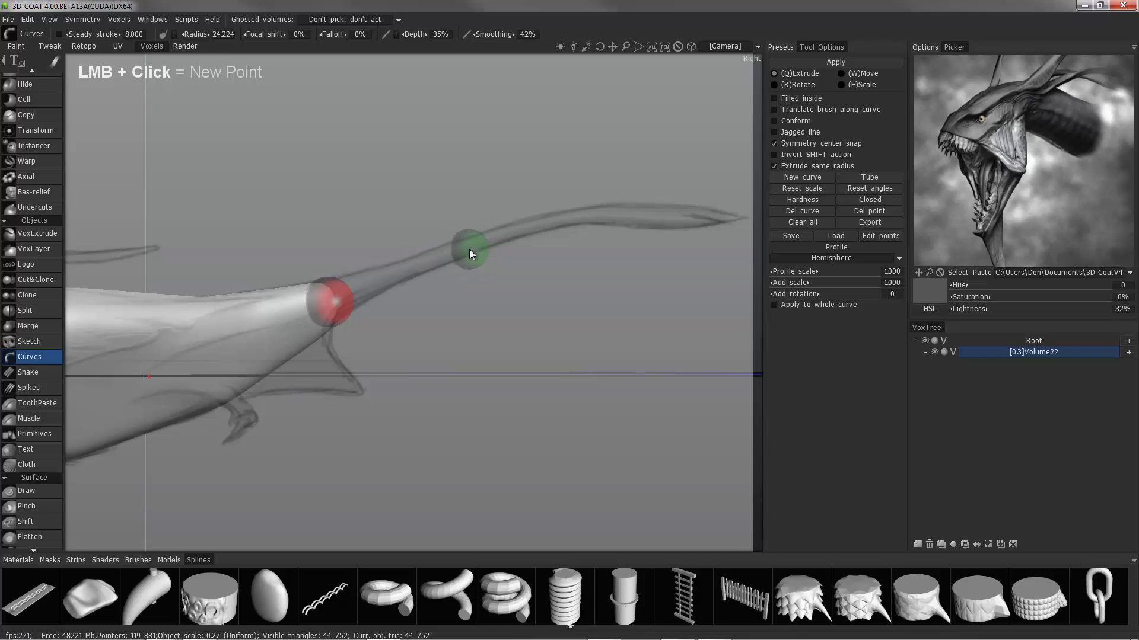
Extend the curve along the tail drawing with points of radius about 13.8, swelling to 18.272 near the end and tapering to 5.416 at the tip
{"action": "scroll", "coordinate": [460, 252], "scroll_direction": "down", "scroll_amount": 3}
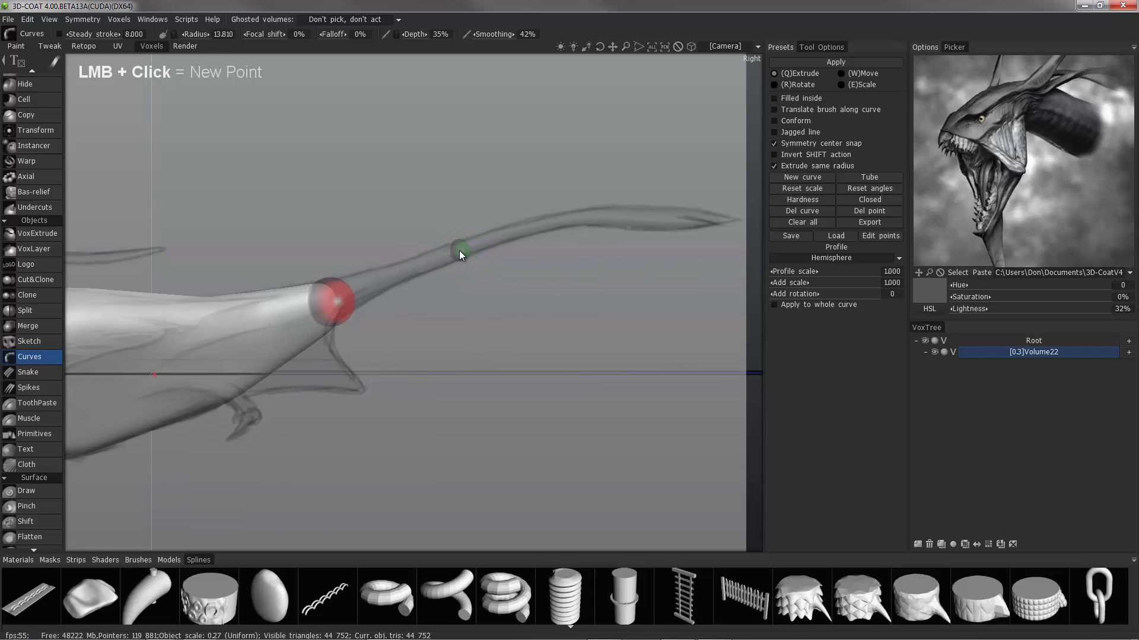
{"action": "left_click", "coordinate": [459, 251]}
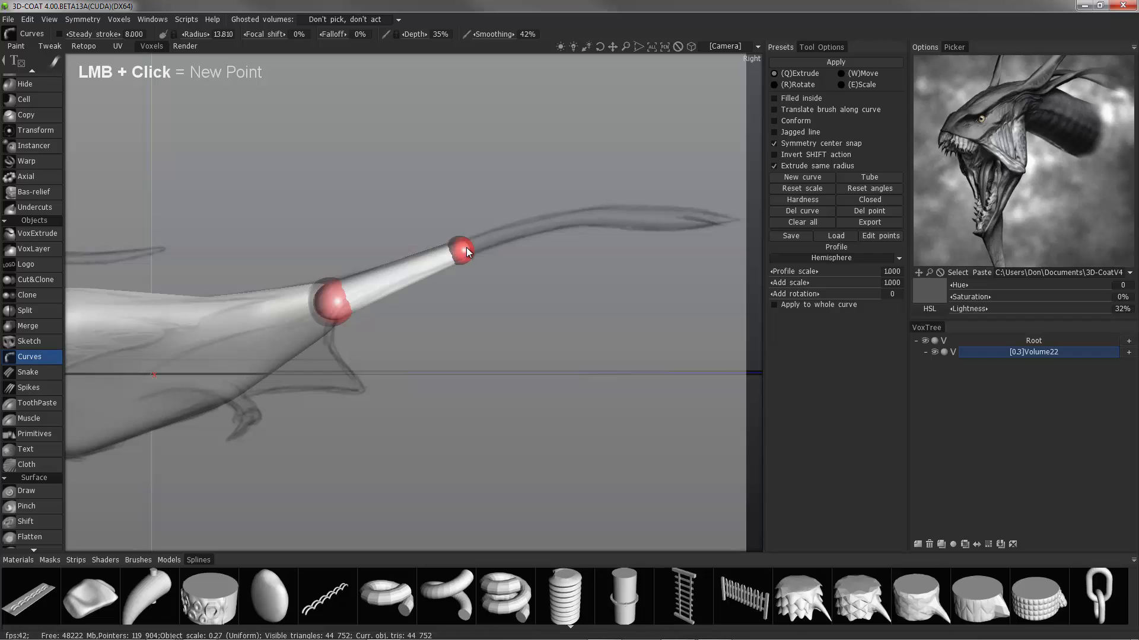
{"action": "left_click", "coordinate": [572, 220]}
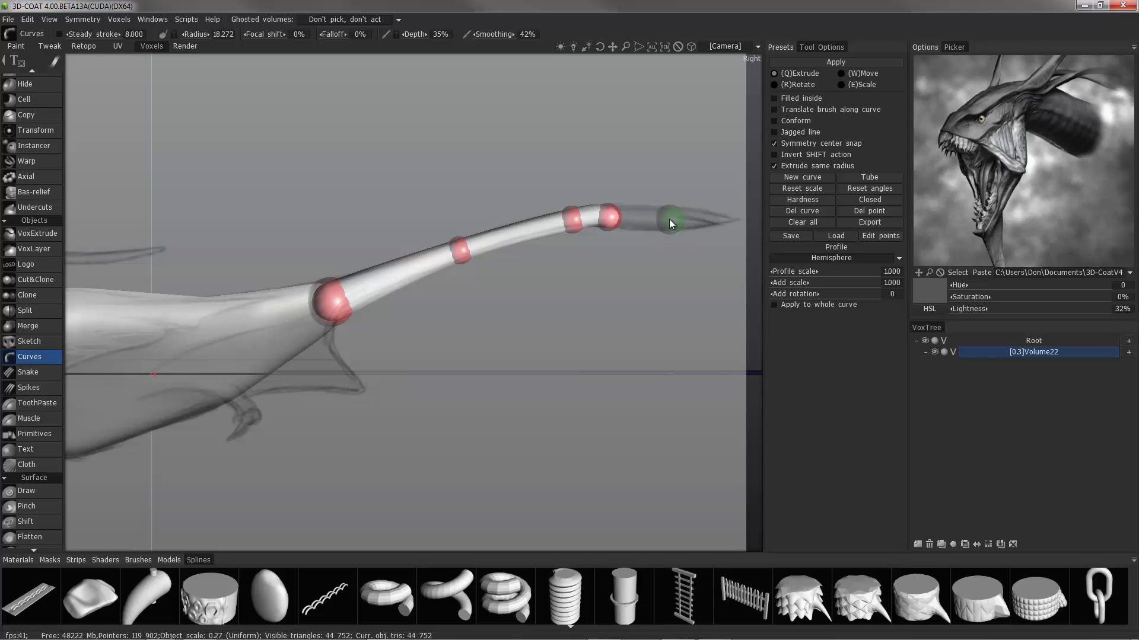
{"action": "left_click", "coordinate": [672, 221]}
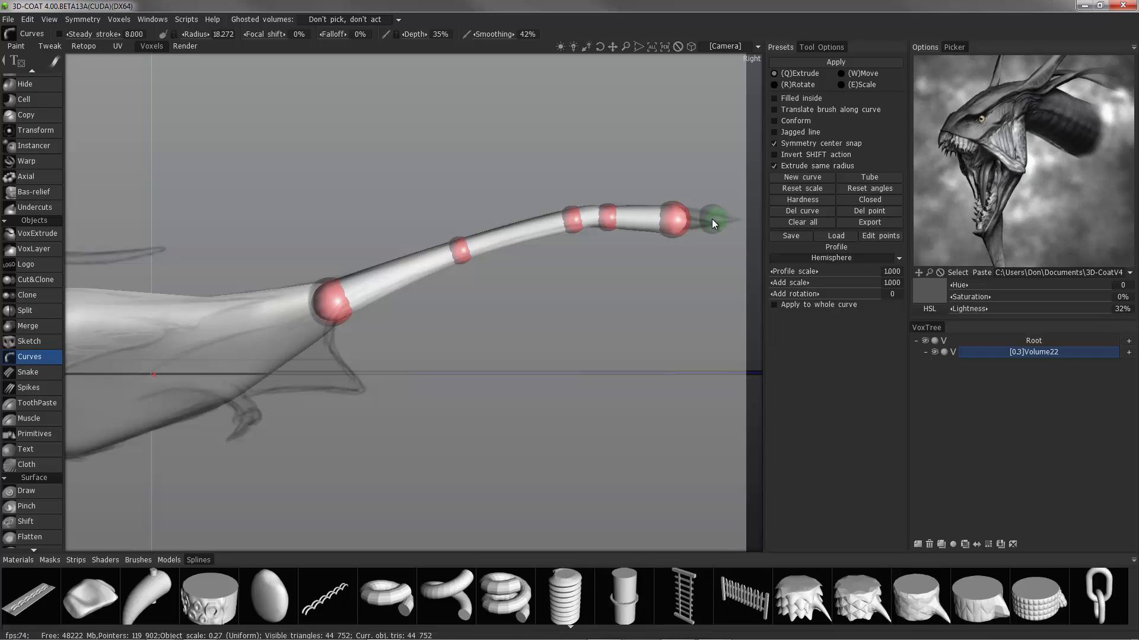
{"action": "right_click_drag", "start_coordinate": [714, 219], "coordinate": [722, 219]}
{"action": "left_click", "coordinate": [735, 219]}
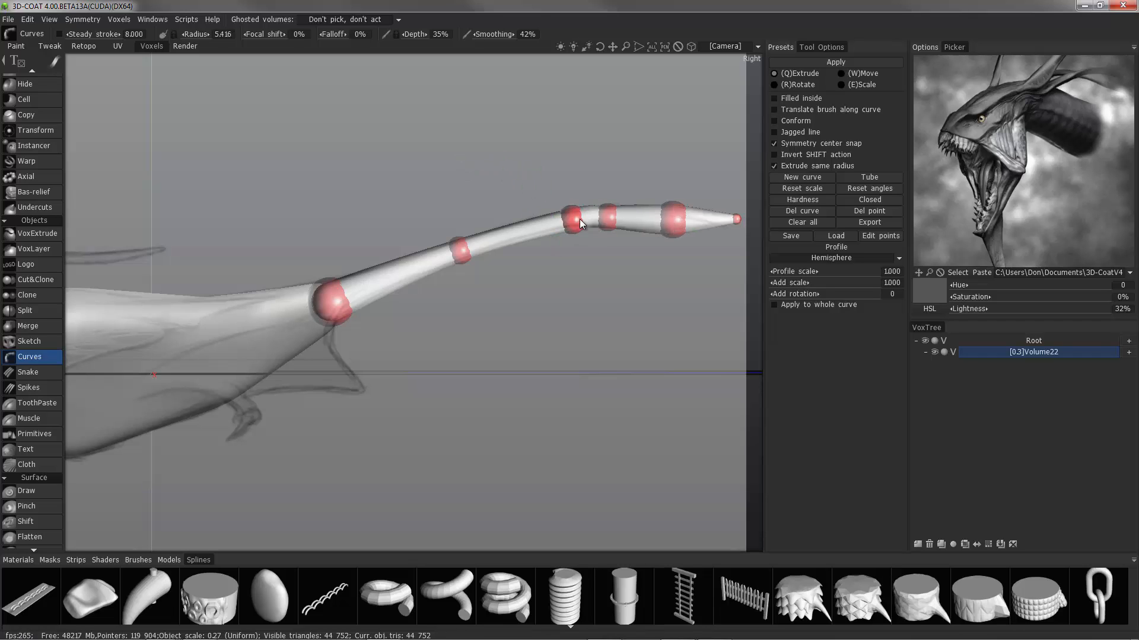
Narrow the swelling near the tail tip vertically and move the point before the bend closer to the torso
{"action": "left_click", "coordinate": [628, 222]}
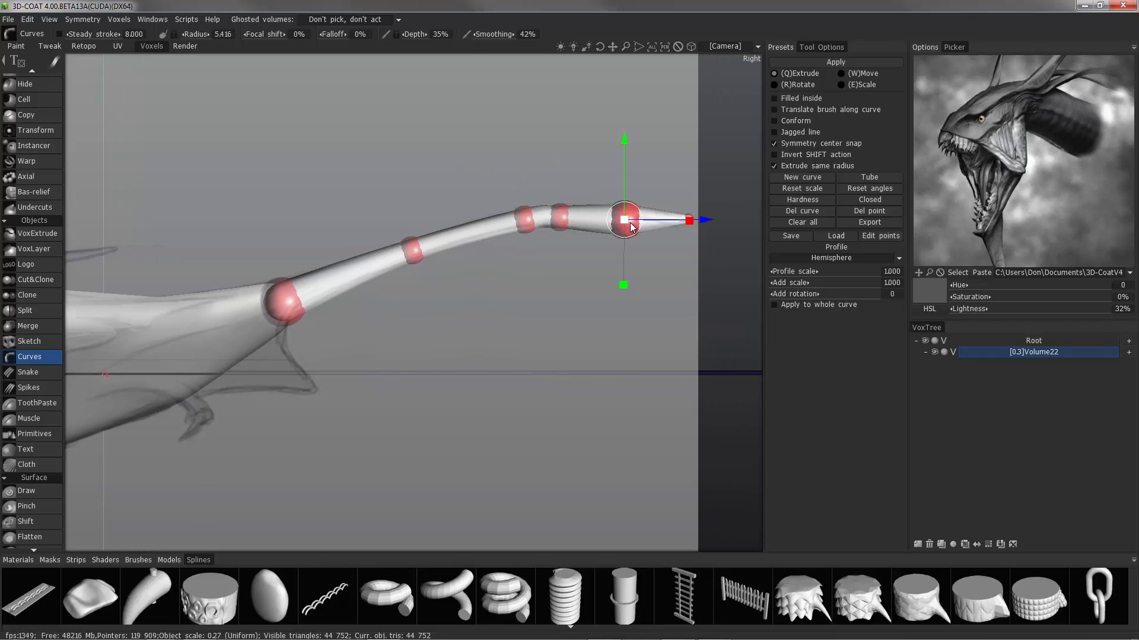
{"action": "left_click_drag", "start_coordinate": [623, 289], "coordinate": [625, 265]}
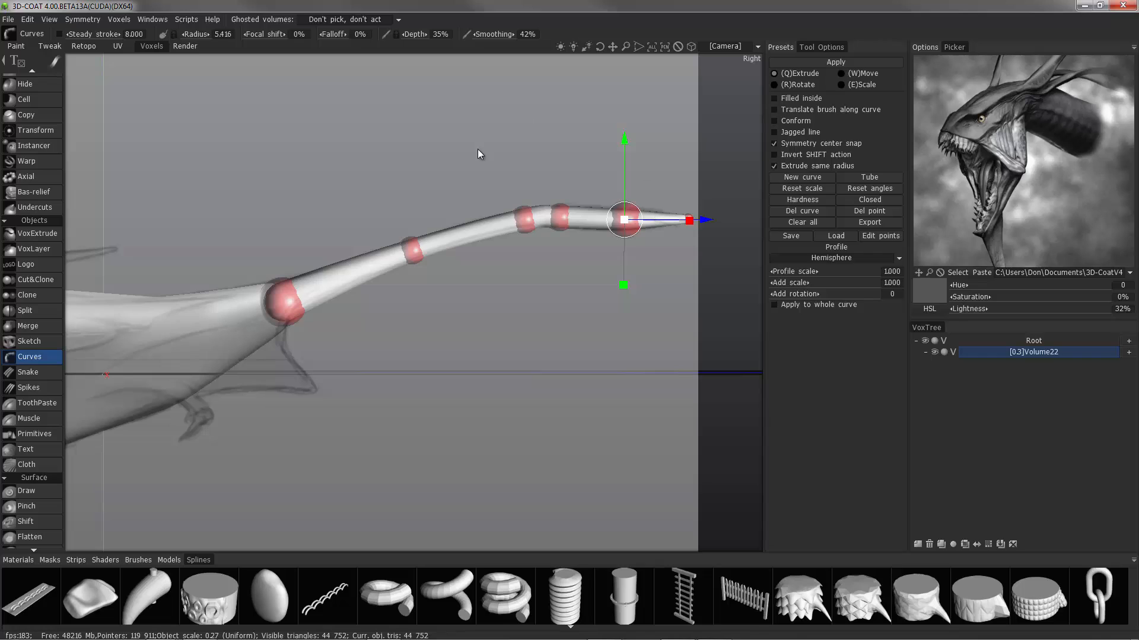
{"action": "left_click", "coordinate": [525, 220]}
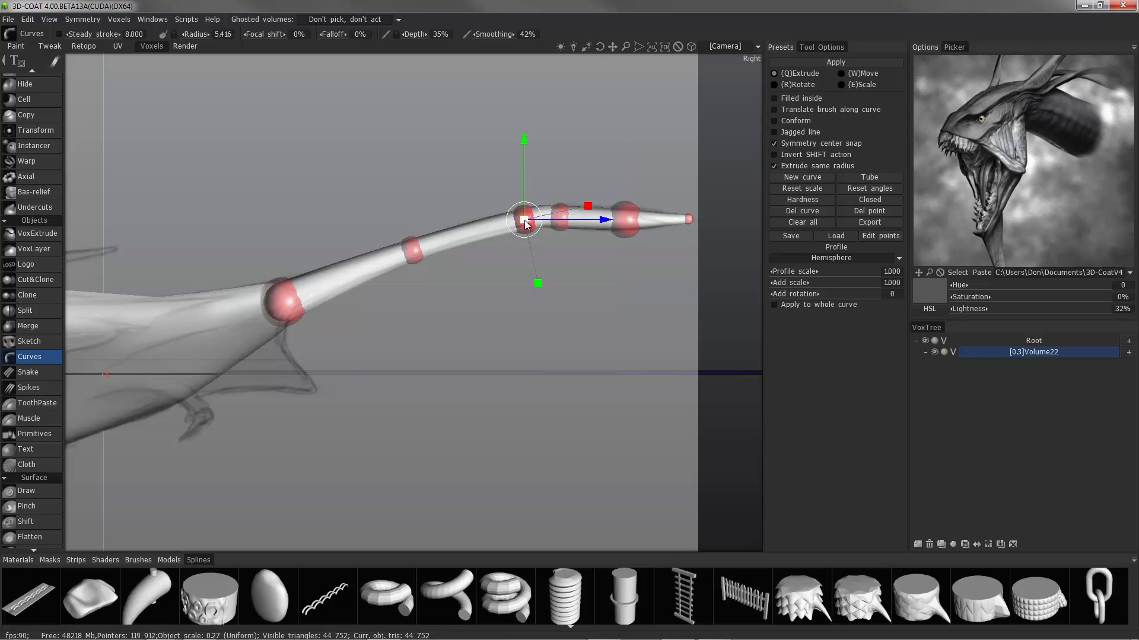
{"action": "left_click_drag", "start_coordinate": [534, 214], "coordinate": [524, 211]}
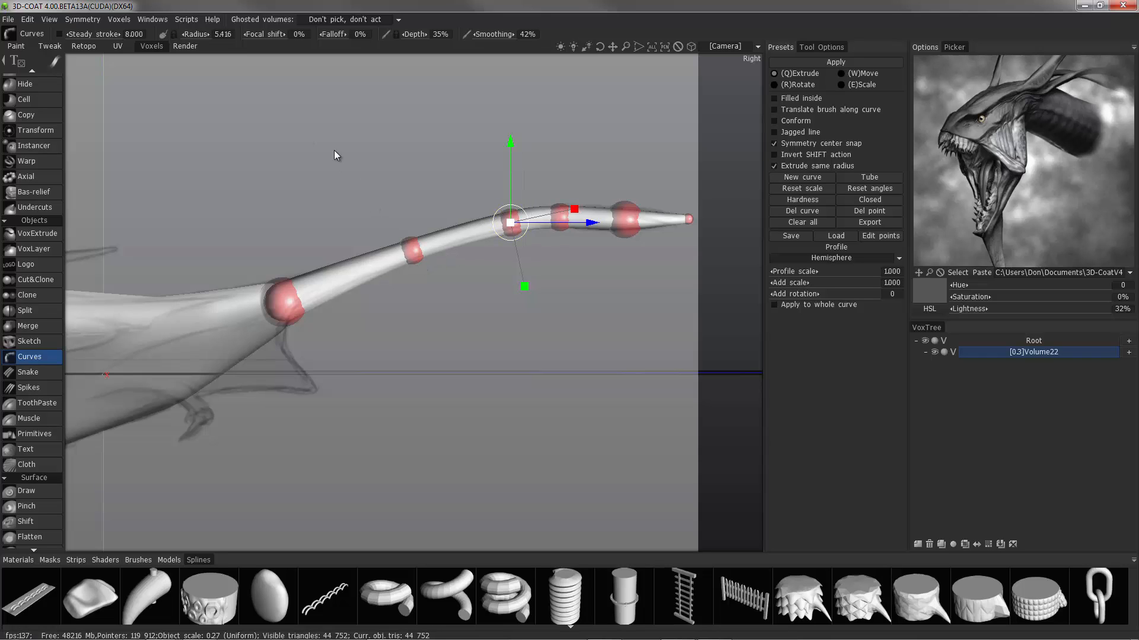
Nudge the tail curve's base point and the next two points slightly so the tail follows the drawing in a smooth arc
{"action": "left_click", "coordinate": [283, 306]}
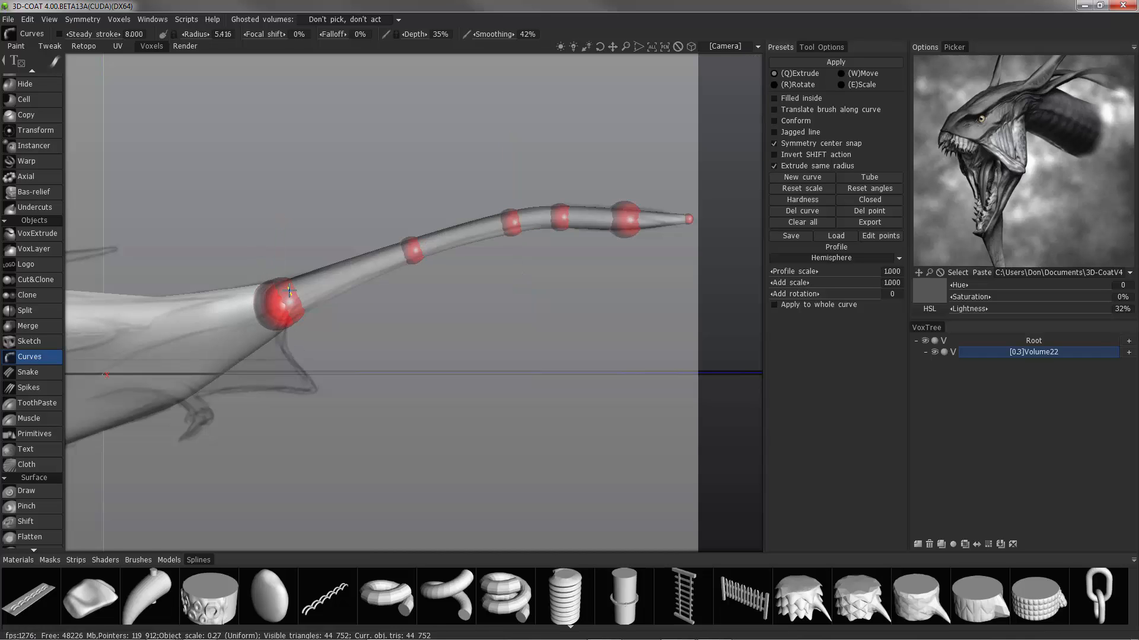
{"action": "left_click_drag", "start_coordinate": [281, 285], "coordinate": [275, 288]}
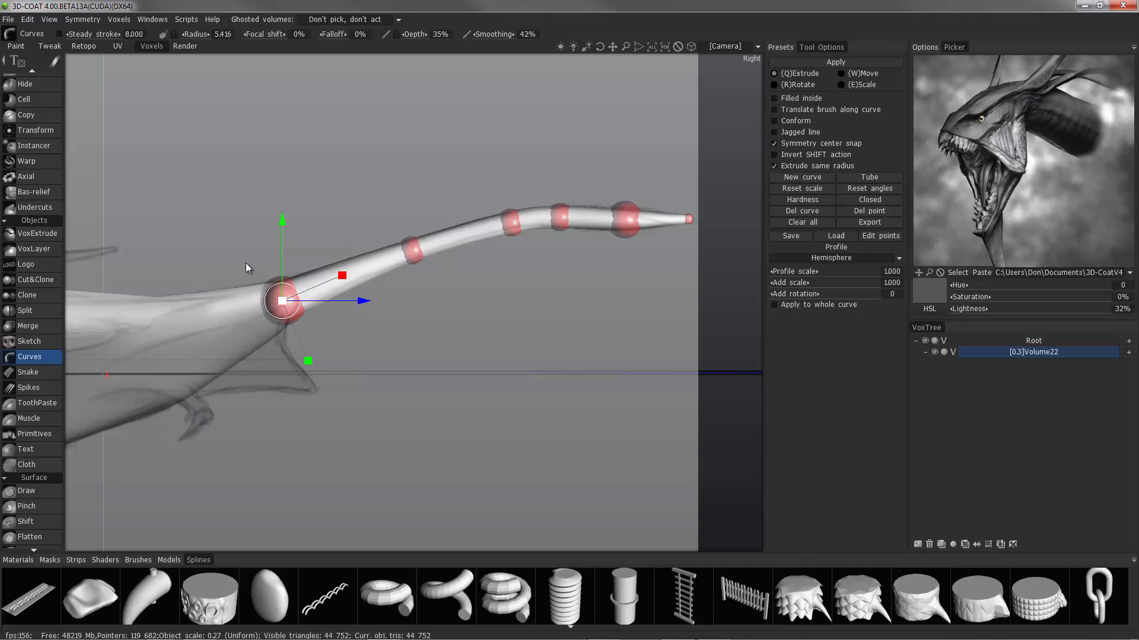
{"action": "left_click", "coordinate": [413, 255]}
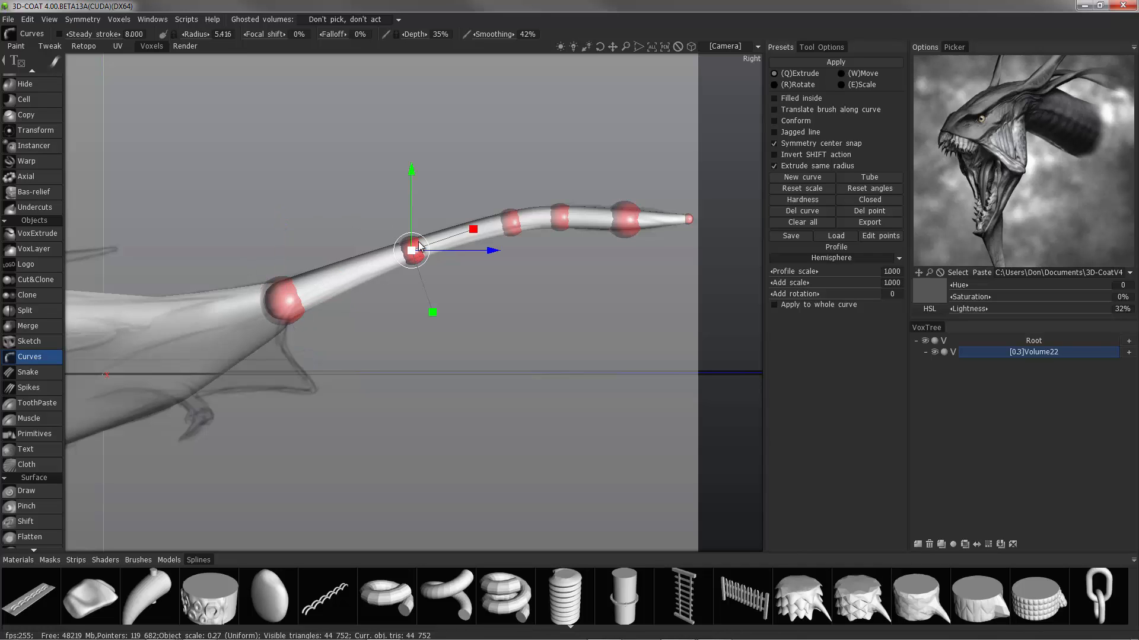
{"action": "left_click_drag", "start_coordinate": [413, 171], "coordinate": [412, 170]}
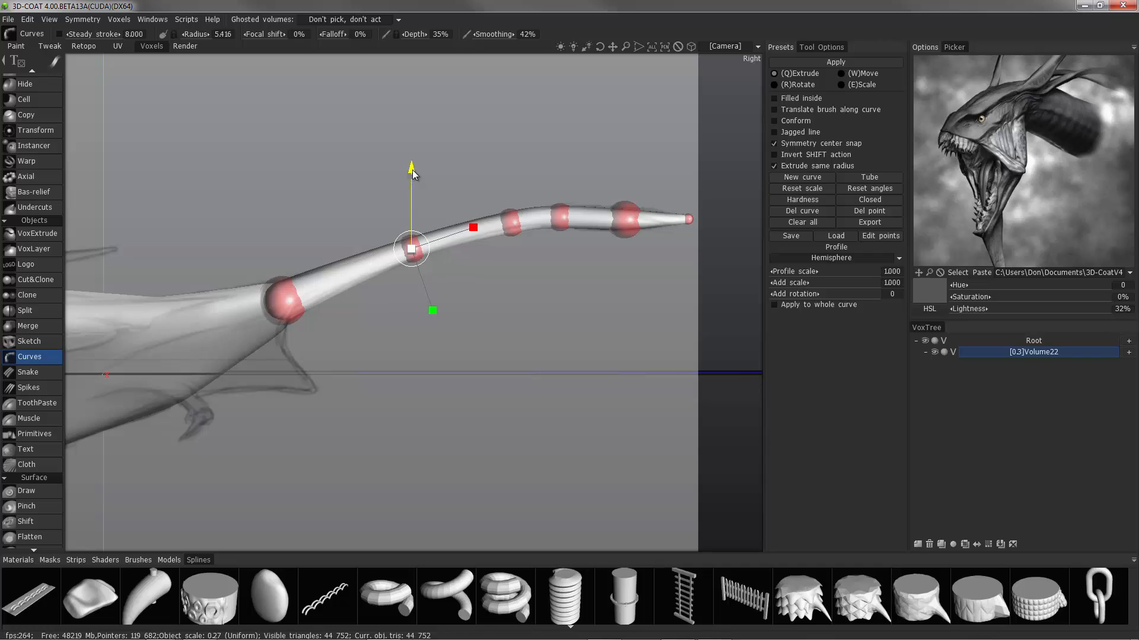
{"action": "left_click", "coordinate": [515, 230]}
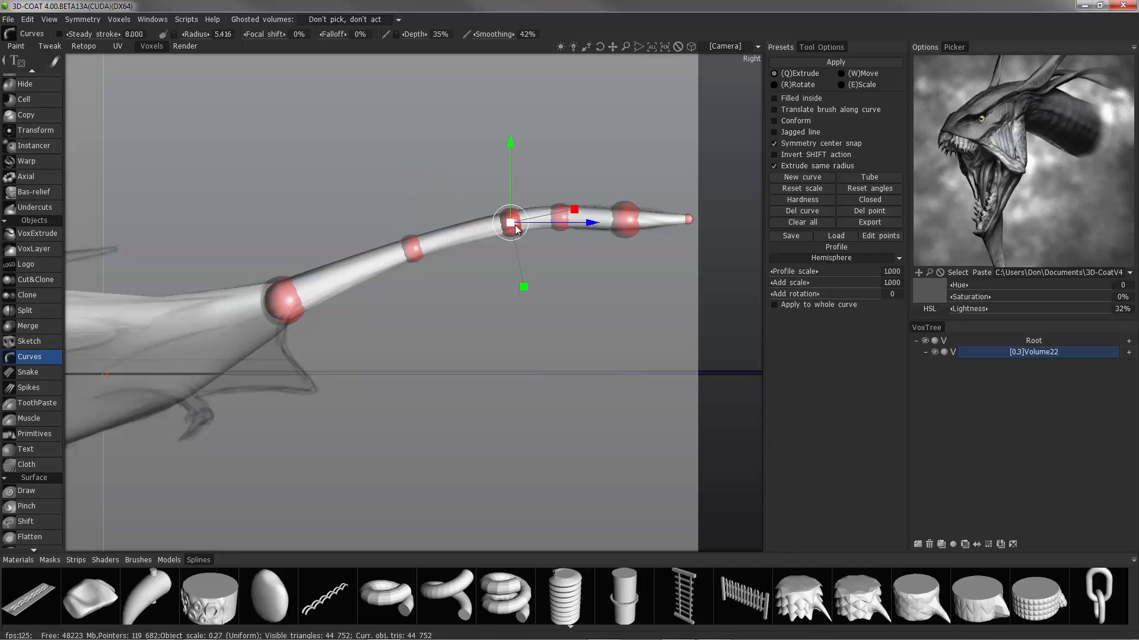
{"action": "right_click_drag", "start_coordinate": [506, 224], "coordinate": [502, 225]}
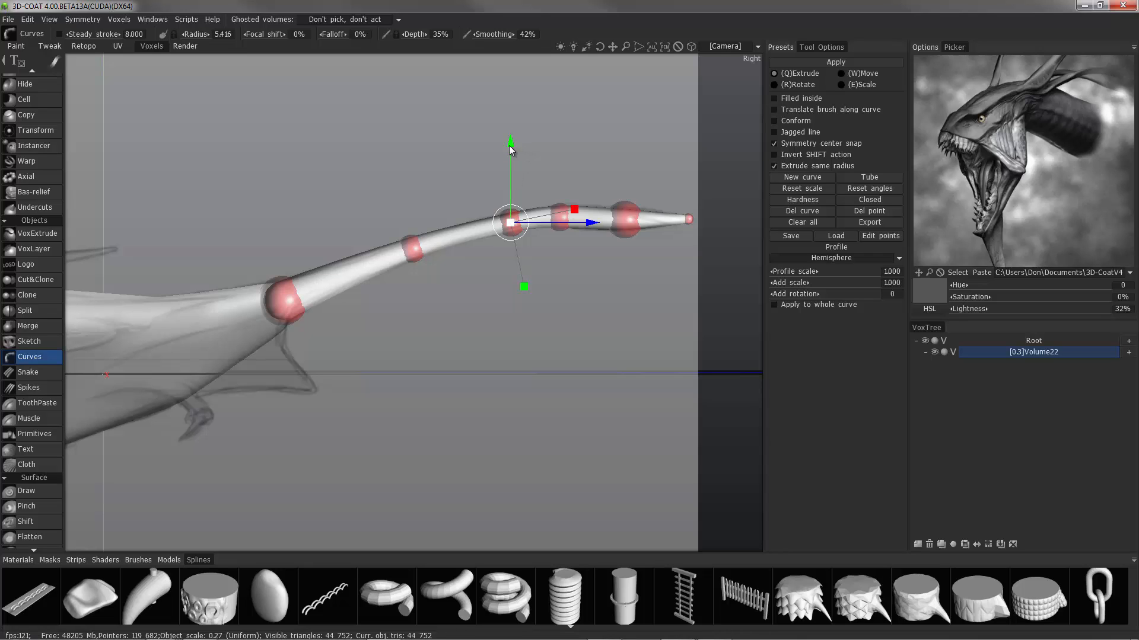
{"action": "left_click_drag", "start_coordinate": [509, 145], "coordinate": [508, 148]}
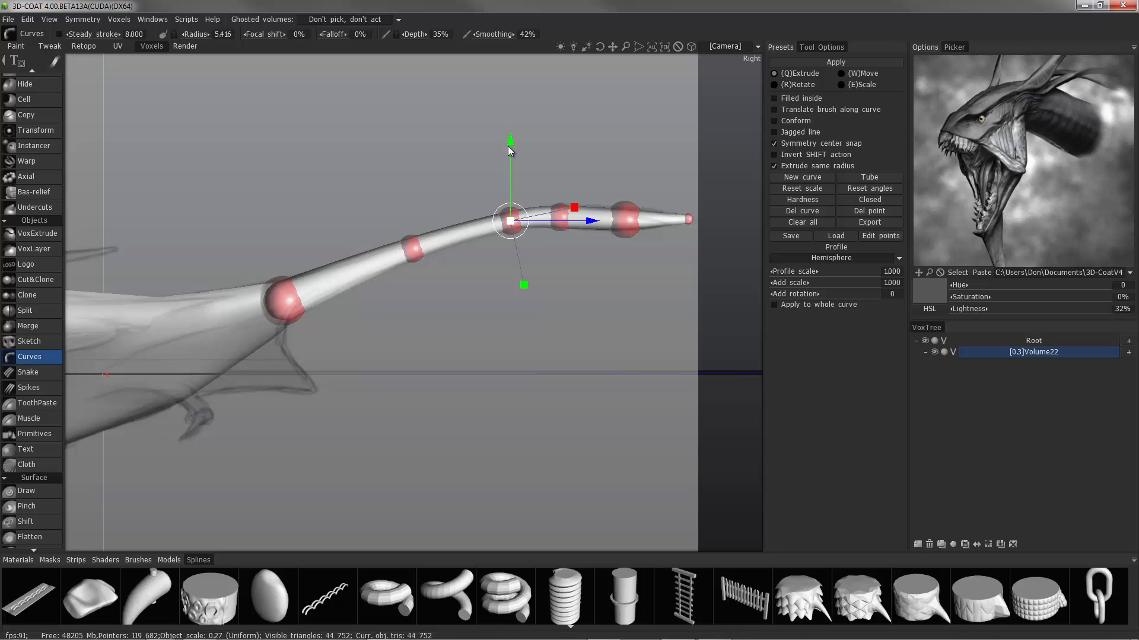
Start a new curve and place its first point of radius 62.721 in the side view where the neck meets the torso
{"action": "right_click_drag", "start_coordinate": [488, 157], "coordinate": [460, 140], "text": "alt"}
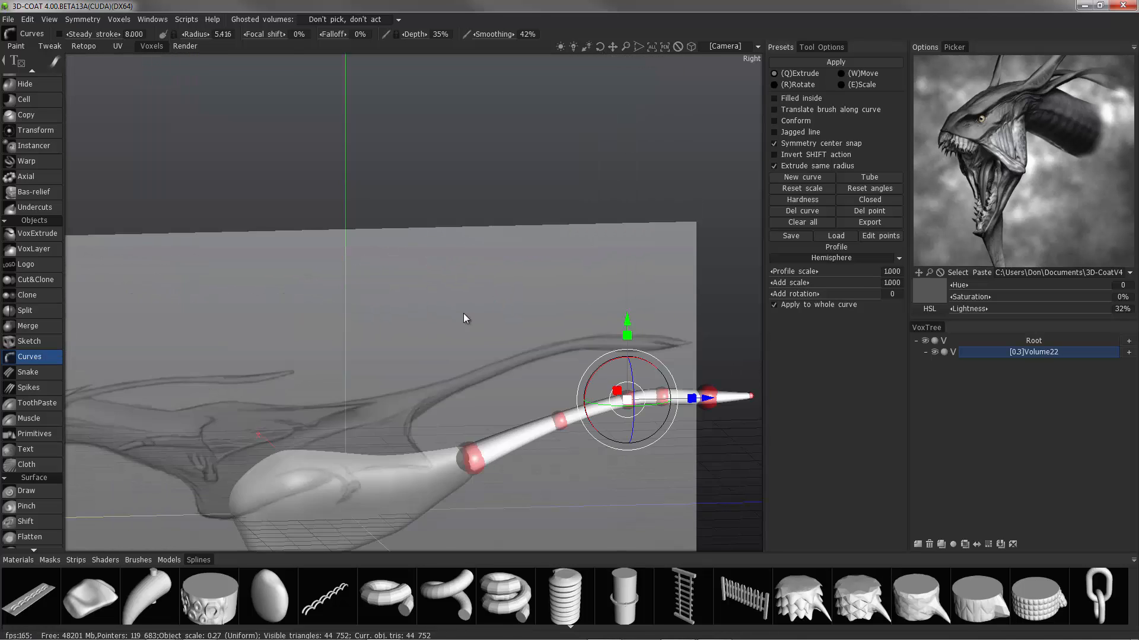
{"action": "left_click_drag", "start_coordinate": [465, 318], "coordinate": [403, 336], "text": "alt"}
{"action": "key", "text": "Escape"}
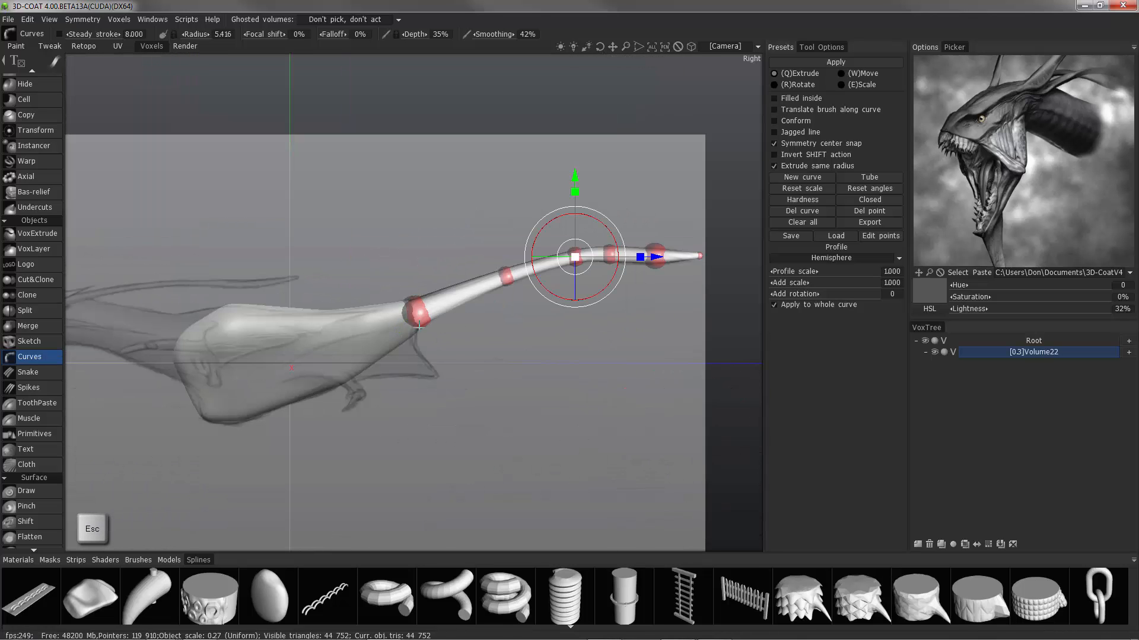
{"action": "middle_click_drag", "start_coordinate": [410, 322], "coordinate": [646, 323], "text": "alt"}
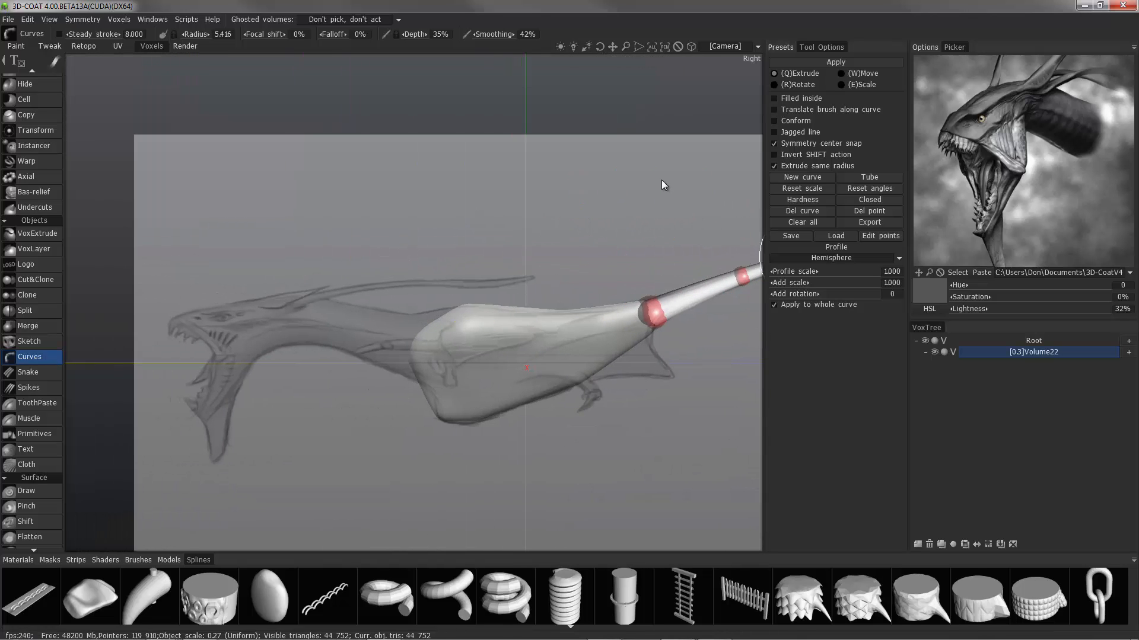
{"action": "scroll", "coordinate": [662, 180], "scroll_direction": "down", "scroll_amount": 1}
{"action": "middle_click_drag", "start_coordinate": [755, 159], "coordinate": [622, 158], "text": "alt"}
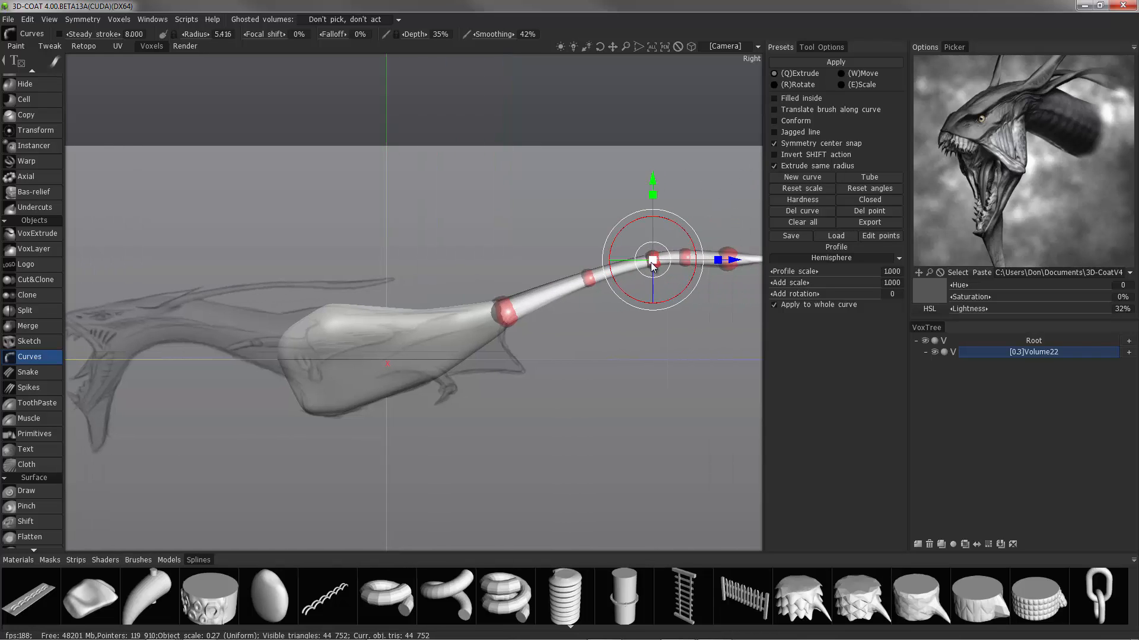
{"action": "left_click", "coordinate": [651, 263]}
{"action": "left_click", "coordinate": [792, 177]}
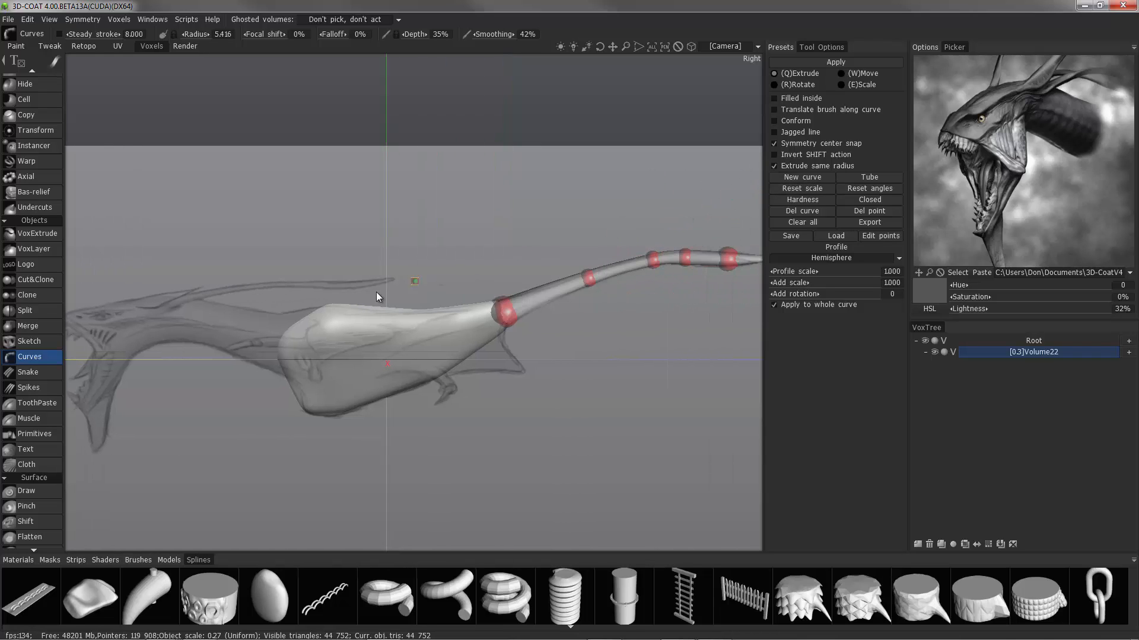
{"action": "middle_click_drag", "start_coordinate": [306, 354], "coordinate": [353, 355], "text": "alt"}
{"action": "mouse_move", "coordinate": [347, 350]}
{"action": "right_mouse_down"}
{"action": "mouse_move", "coordinate": [362, 351]}
{"action": "mouse_move", "coordinate": [336, 344]}
{"action": "right_mouse_up"}
{"action": "left_click", "coordinate": [336, 344]}
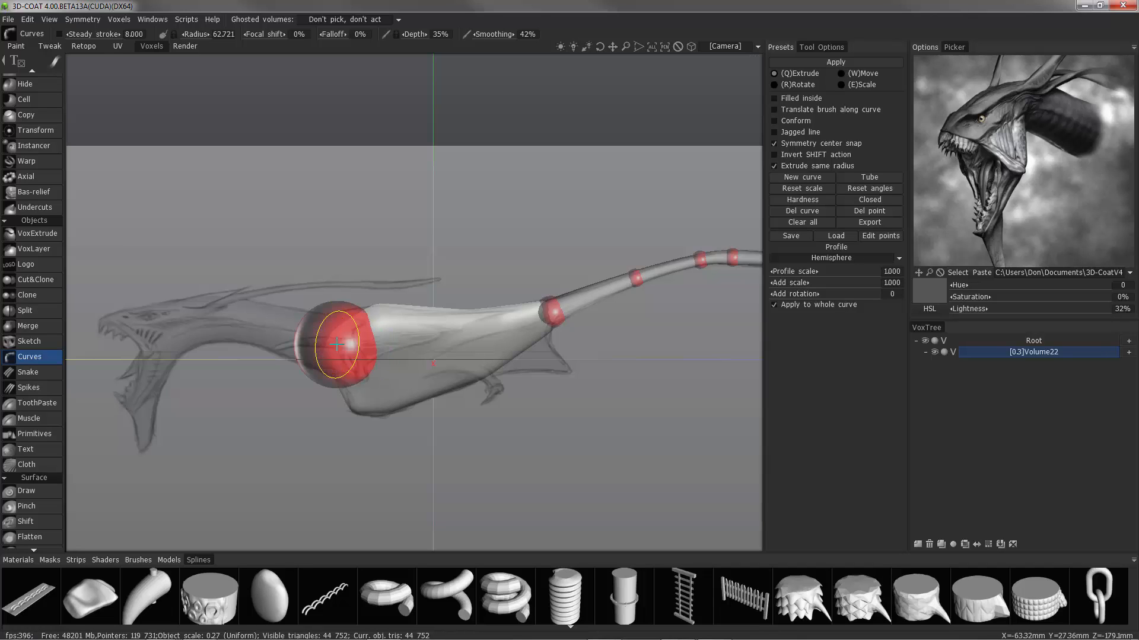
Extend the neck curve with a point of radius 38.042, one inserted midway, one of radius 41.792 at the skull, and 16.358 at the snout
{"action": "middle_click_drag", "start_coordinate": [324, 341], "coordinate": [337, 341], "text": "alt"}
{"action": "right_click_drag", "start_coordinate": [285, 282], "coordinate": [279, 325]}
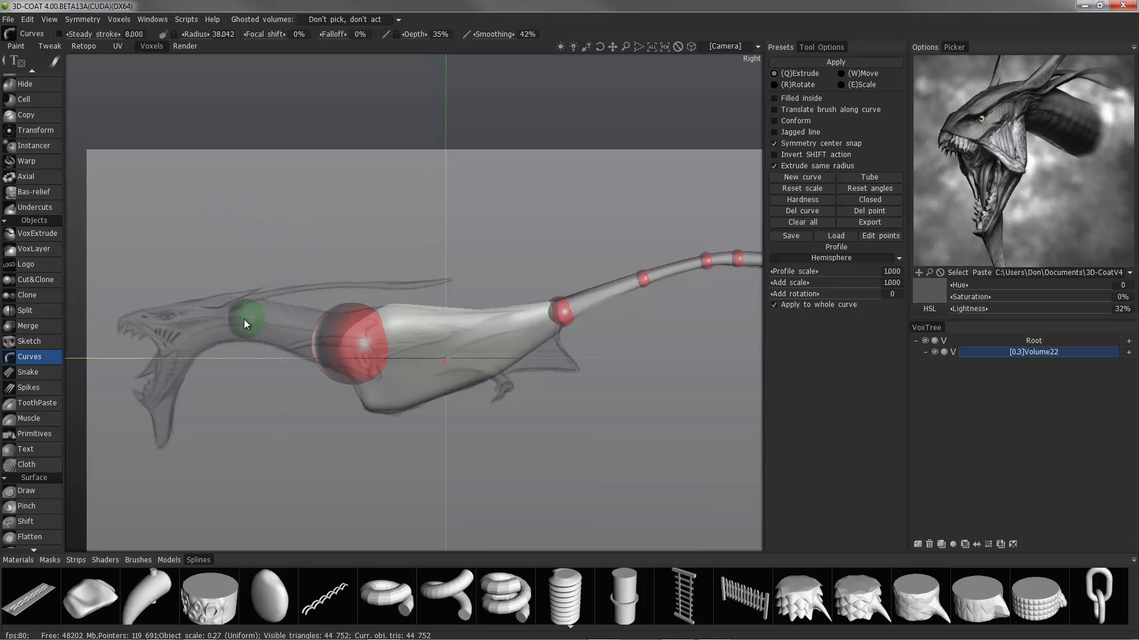
{"action": "left_click", "coordinate": [238, 319]}
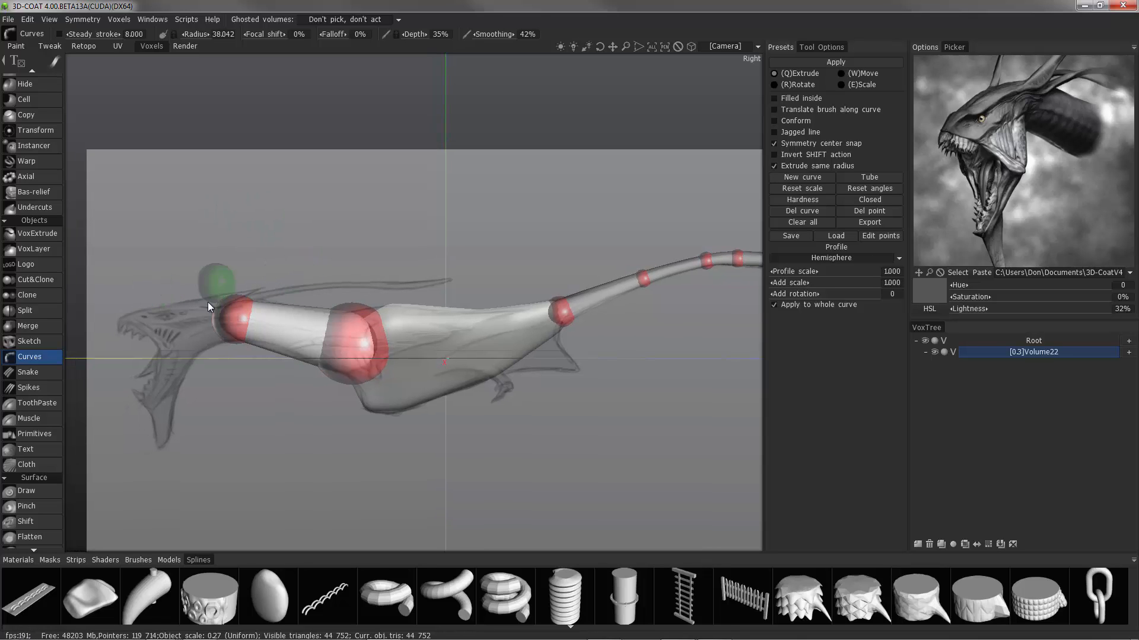
{"action": "left_click", "coordinate": [288, 330]}
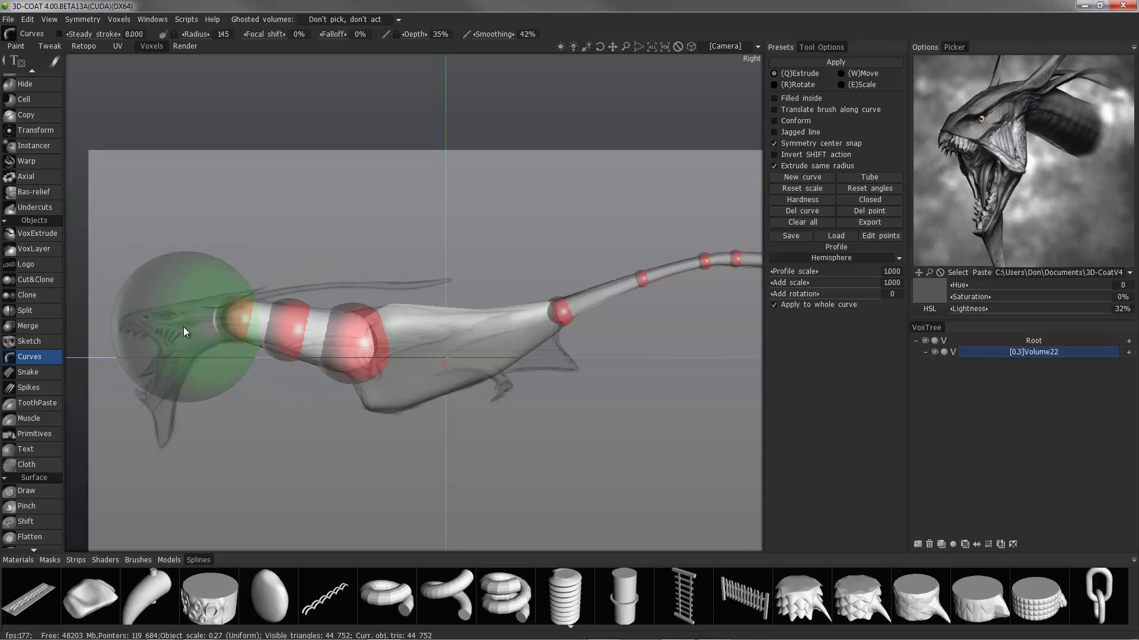
{"action": "right_click_drag", "start_coordinate": [183, 326], "coordinate": [165, 327]}
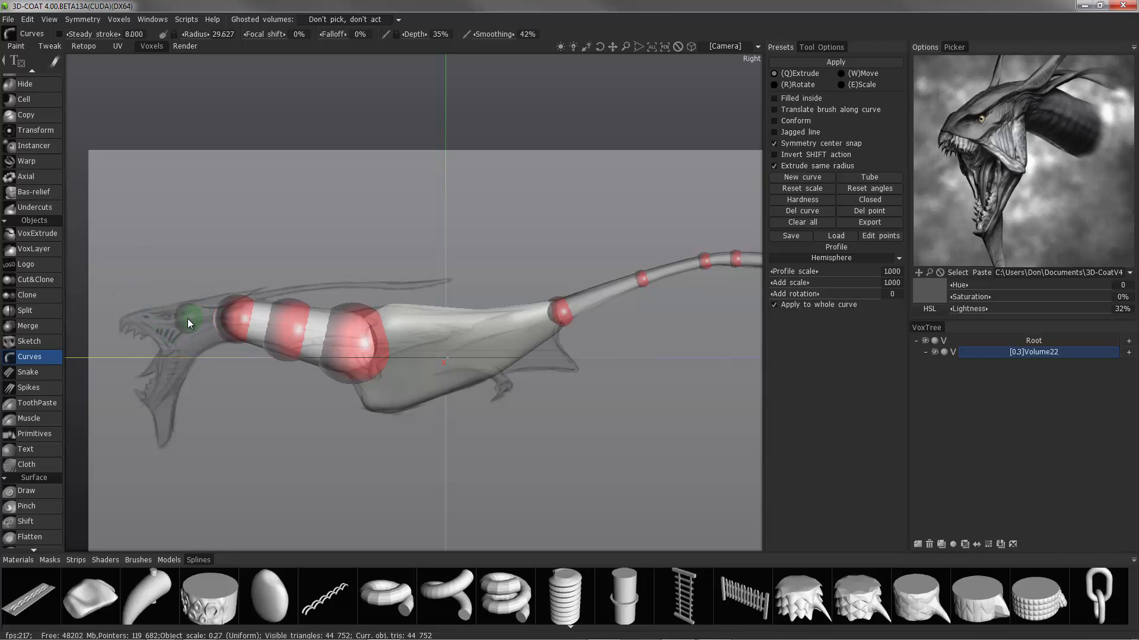
{"action": "left_click", "coordinate": [191, 322]}
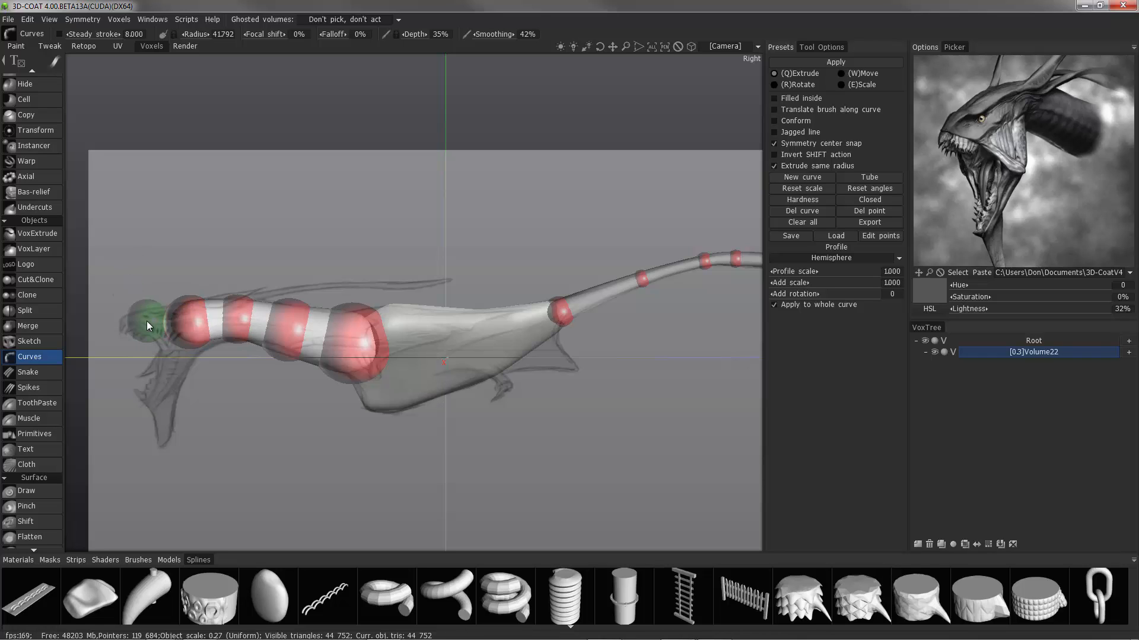
{"action": "right_click_drag", "start_coordinate": [160, 326], "coordinate": [144, 325]}
{"action": "left_click", "coordinate": [130, 319]}
Reposition the neck curve's points along the drawing, shifting the base point deeper into the torso and enlarging its profile vertically
{"action": "left_click", "coordinate": [190, 321]}
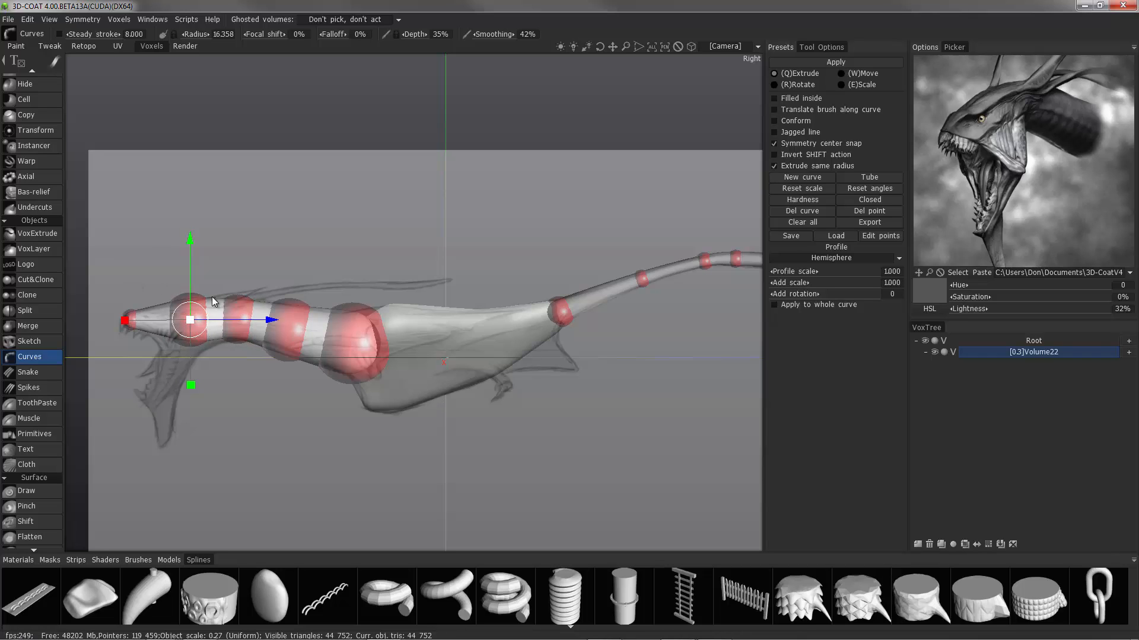
{"action": "left_click", "coordinate": [241, 335]}
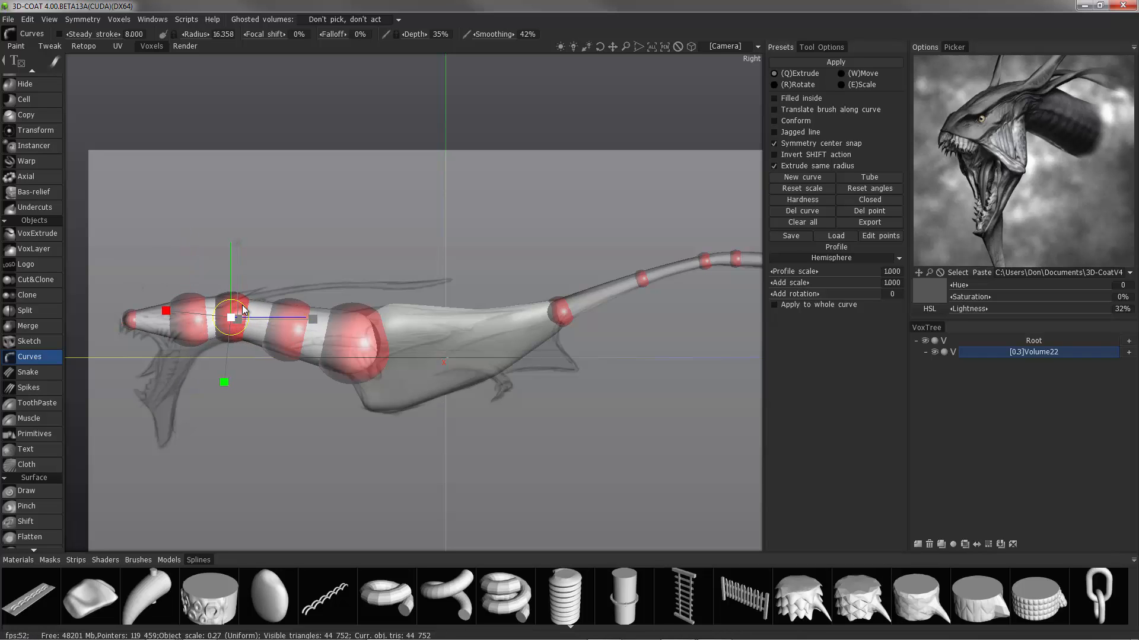
{"action": "left_click", "coordinate": [290, 342]}
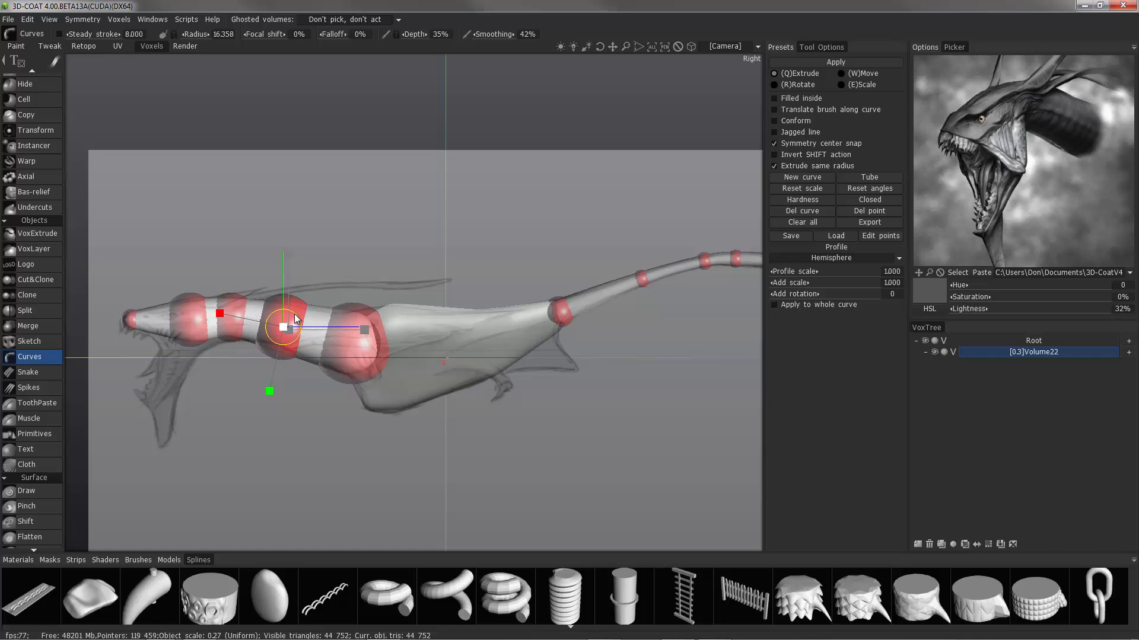
{"action": "left_click", "coordinate": [359, 344]}
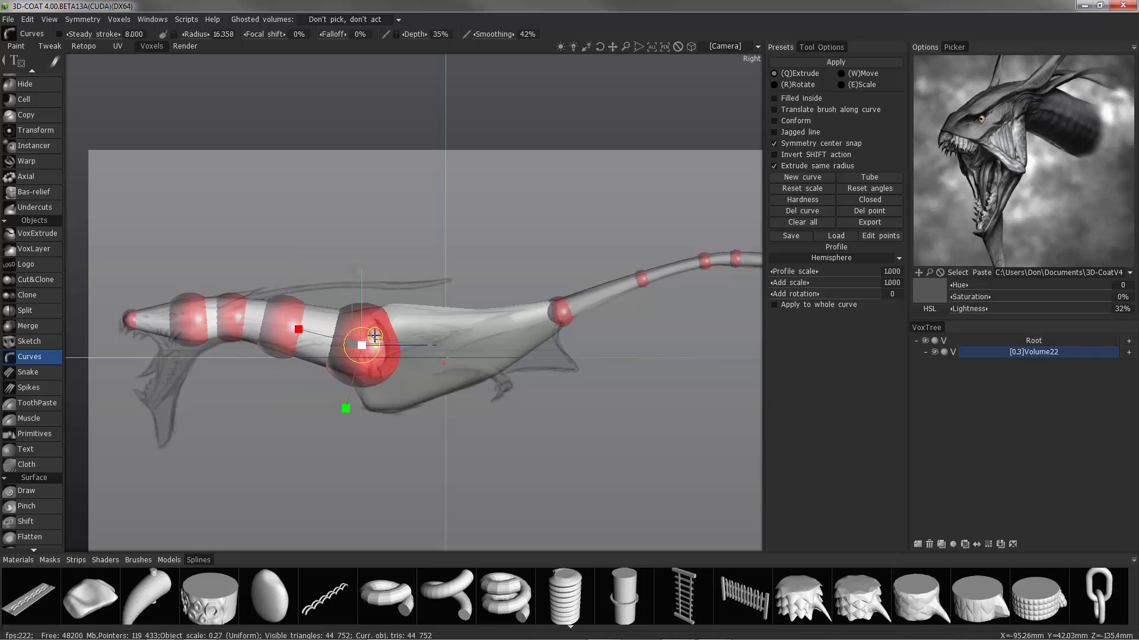
{"action": "left_click_drag", "start_coordinate": [383, 336], "coordinate": [386, 337]}
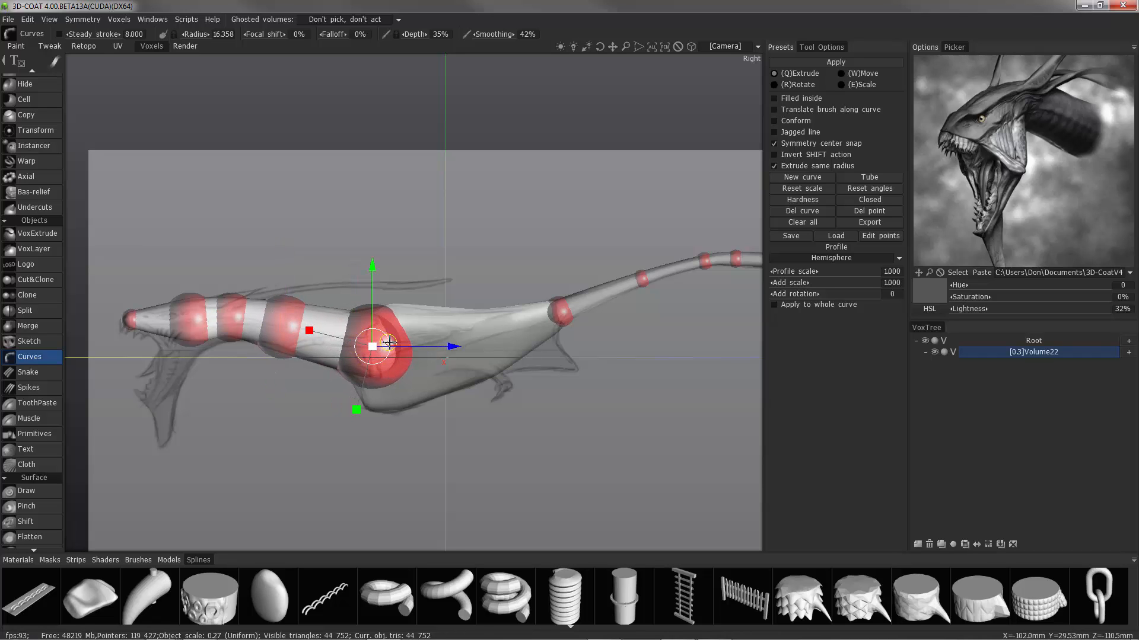
{"action": "left_click_drag", "start_coordinate": [357, 409], "coordinate": [354, 423]}
{"action": "left_click_drag", "start_coordinate": [222, 318], "coordinate": [187, 320]}
Branch a new curve from the skull point down the open lower jaw, shrink its end point, and insert a point midway
{"action": "middle_click_drag", "start_coordinate": [187, 283], "coordinate": [368, 284], "text": "alt"}
{"action": "right_click_drag", "start_coordinate": [368, 283], "coordinate": [368, 254], "text": "alt"}
{"action": "left_click_drag", "start_coordinate": [391, 290], "coordinate": [369, 291], "text": "alt"}
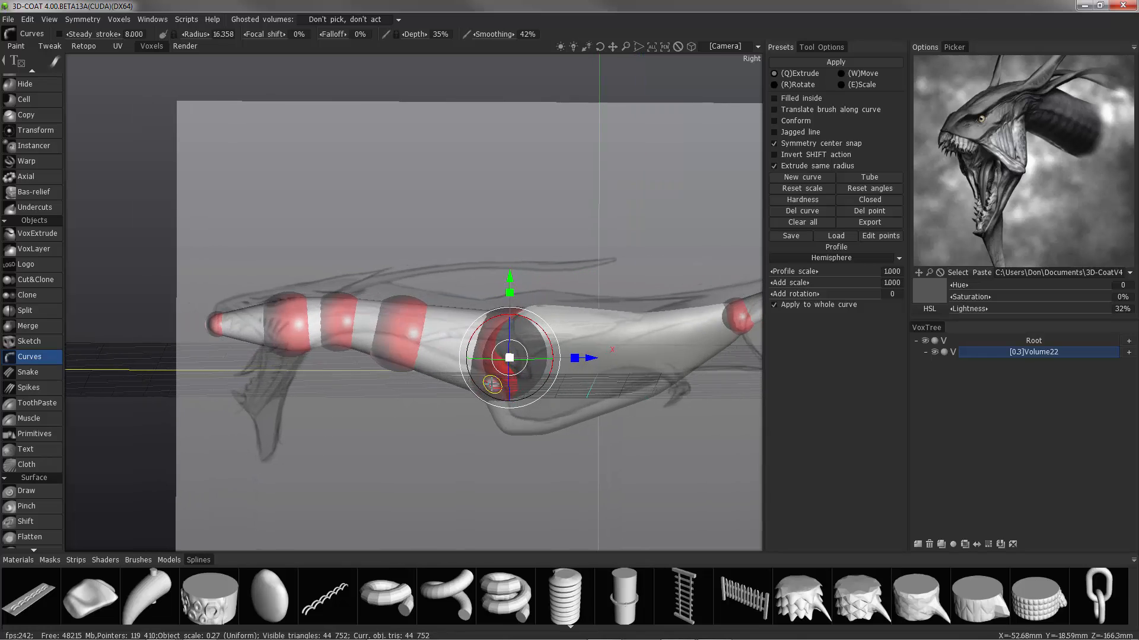
{"action": "left_click", "coordinate": [509, 359]}
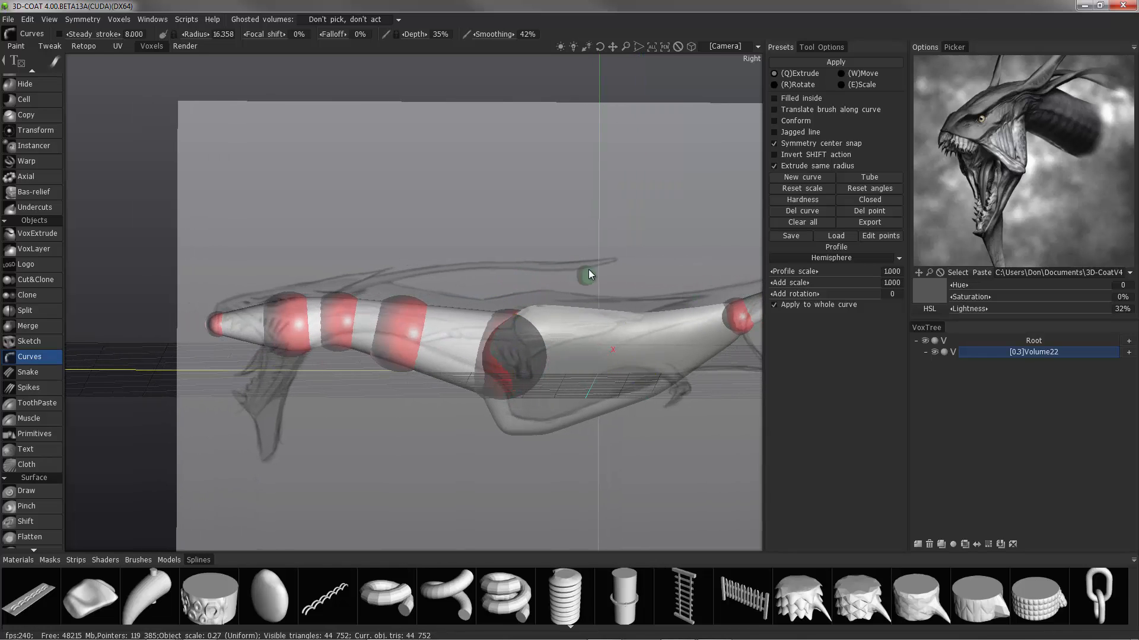
{"action": "key", "text": "KP_6"}
{"action": "middle_click_drag", "start_coordinate": [186, 314], "coordinate": [340, 314], "text": "alt"}
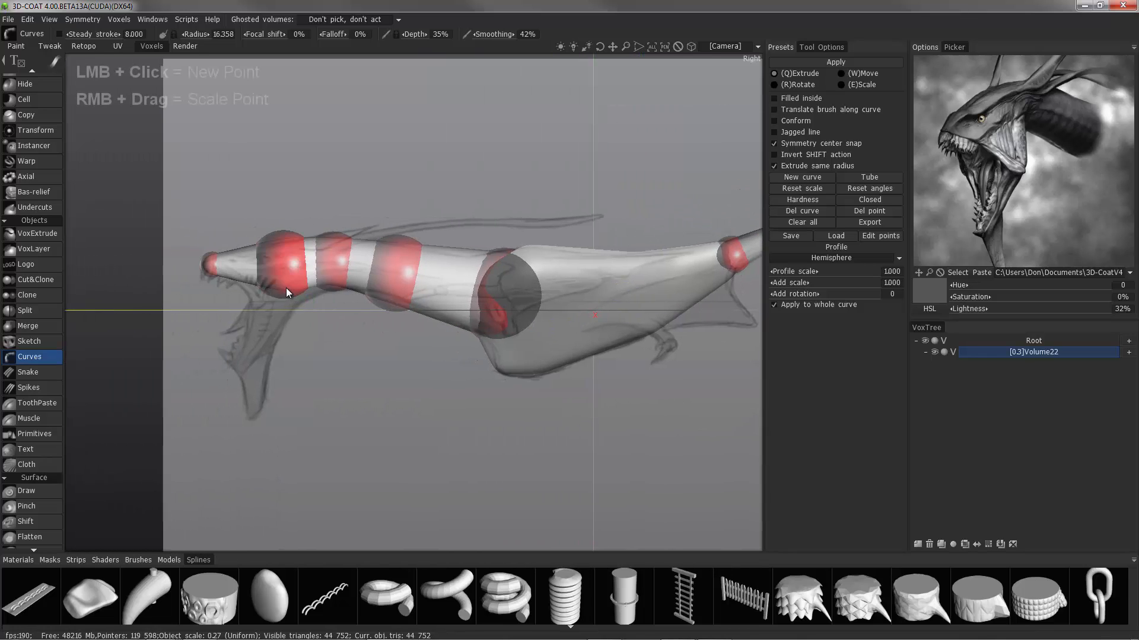
{"action": "left_click_drag", "start_coordinate": [283, 288], "coordinate": [242, 378]}
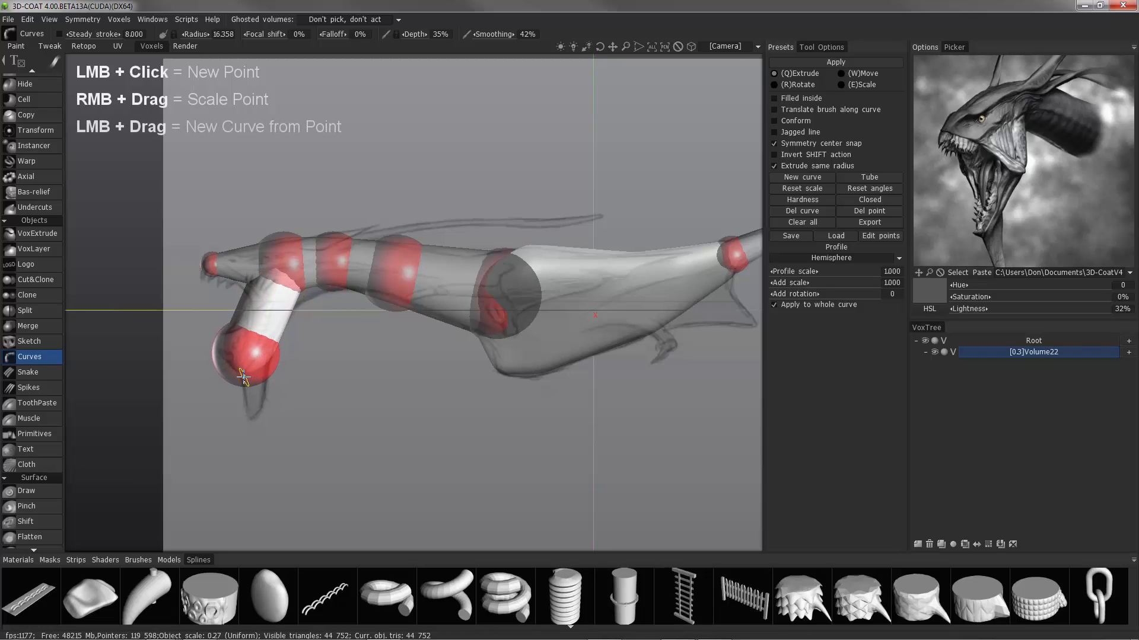
{"action": "right_click_drag", "start_coordinate": [247, 363], "coordinate": [137, 357]}
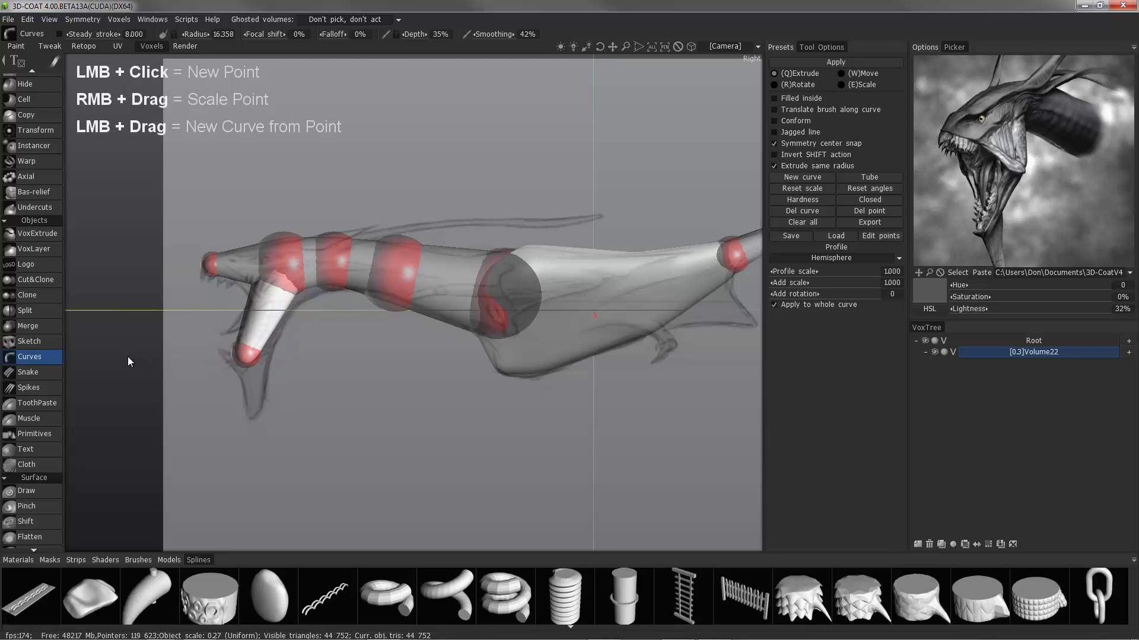
{"action": "left_click", "coordinate": [268, 312]}
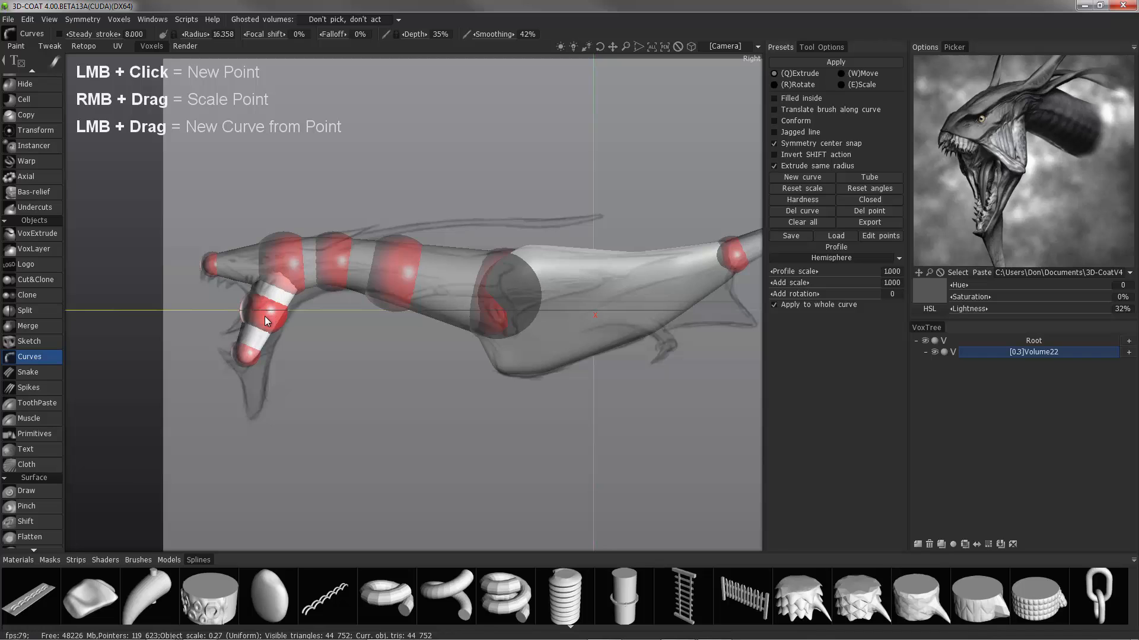
Move the jaw's middle point up toward the jaw hinge and enlarge it, and nudge the skull point slightly toward the snout
{"action": "middle_click_drag", "start_coordinate": [264, 316], "coordinate": [275, 301]}
{"action": "right_click_drag", "start_coordinate": [283, 303], "coordinate": [317, 305]}
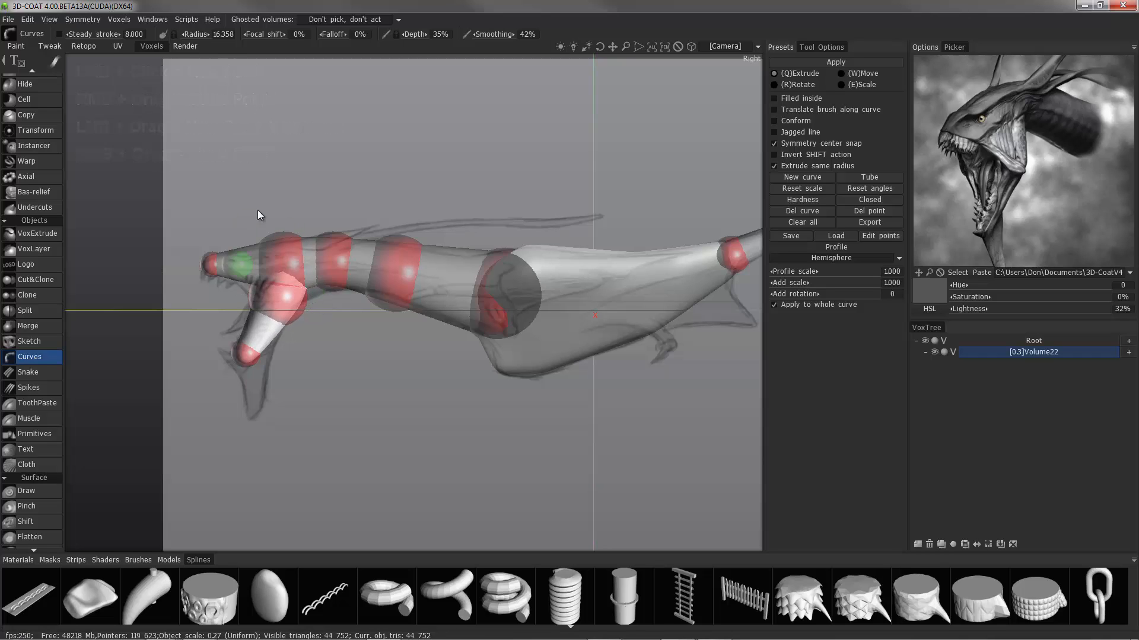
{"action": "left_click", "coordinate": [288, 265]}
{"action": "left_click_drag", "start_coordinate": [292, 261], "coordinate": [290, 261]}
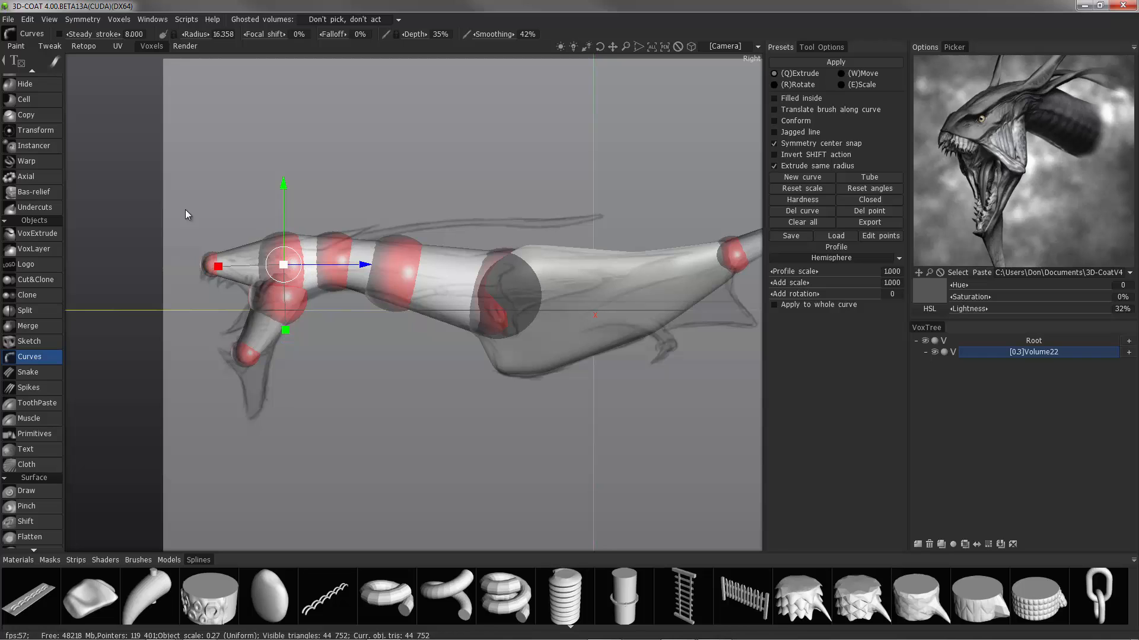
Insert a point on the lower jaw between the hinge and the end point, and align both lower points with the drawing
{"action": "left_click", "coordinate": [247, 355]}
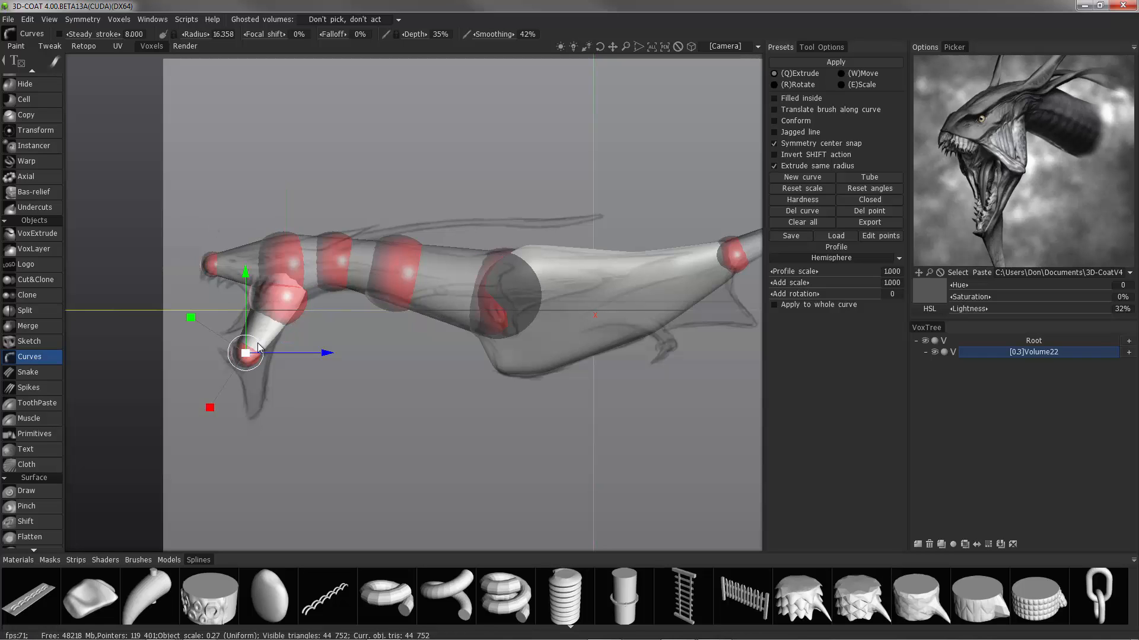
{"action": "left_click_drag", "start_coordinate": [252, 341], "coordinate": [225, 368]}
{"action": "left_click", "coordinate": [256, 333]}
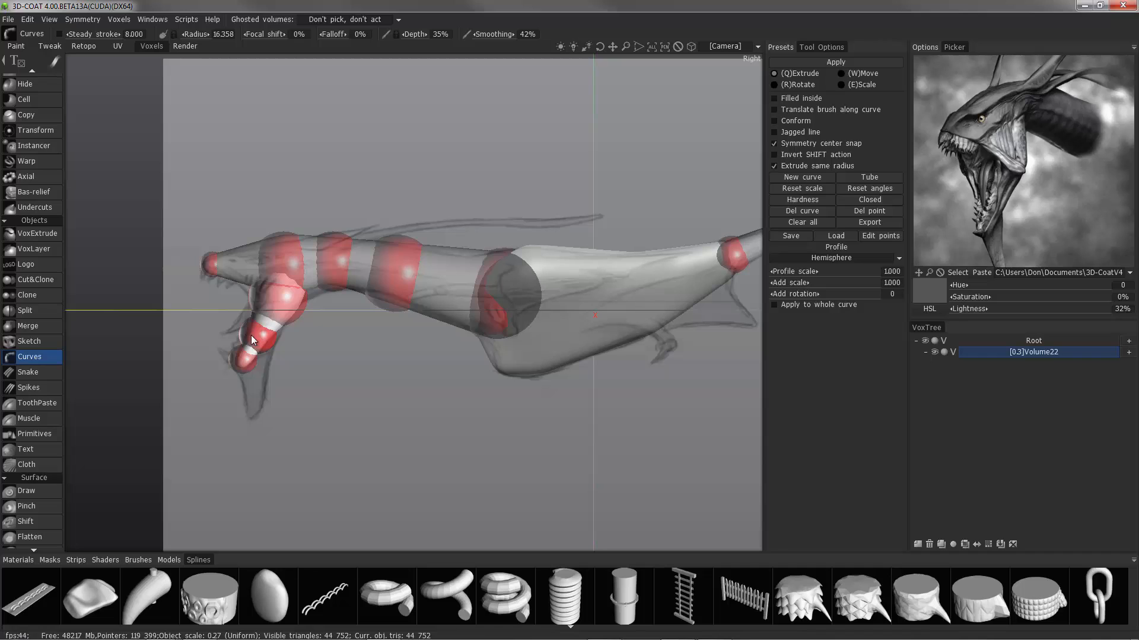
{"action": "left_click_drag", "start_coordinate": [251, 336], "coordinate": [258, 337]}
{"action": "left_click", "coordinate": [263, 335]}
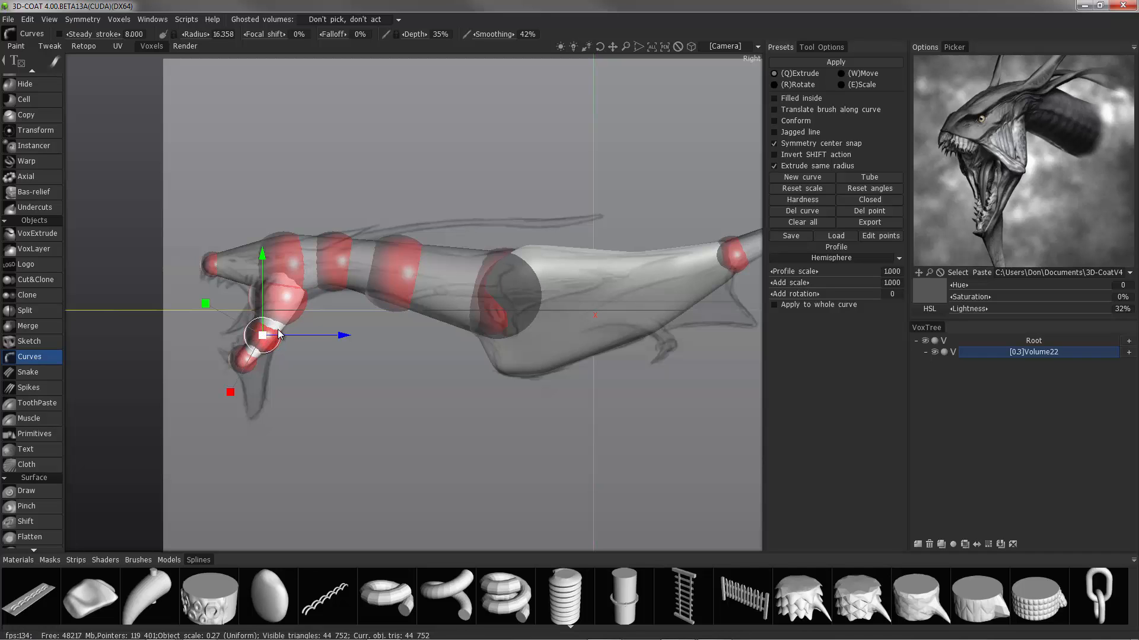
{"action": "left_click_drag", "start_coordinate": [263, 335], "coordinate": [259, 334]}
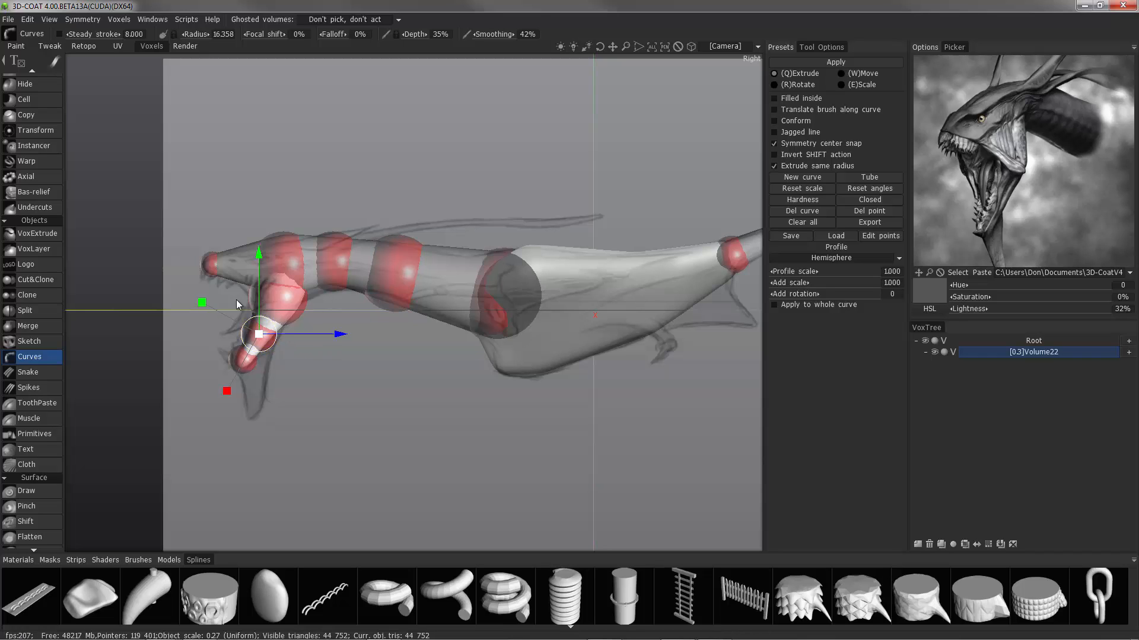
{"action": "key", "text": "Escape"}
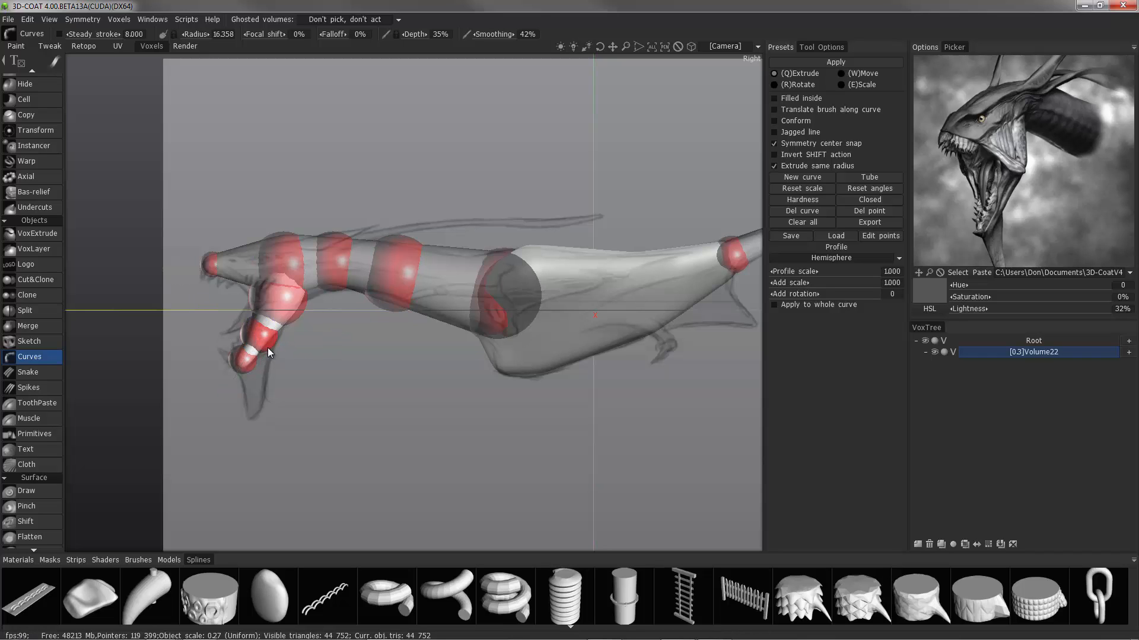
Extend the lower jaw curve down to the drawn jaw tip, shrink the end point, and insert a point midway along the new segment
{"action": "left_click_drag", "start_coordinate": [246, 364], "coordinate": [255, 411]}
{"action": "right_click_drag", "start_coordinate": [255, 413], "coordinate": [152, 408]}
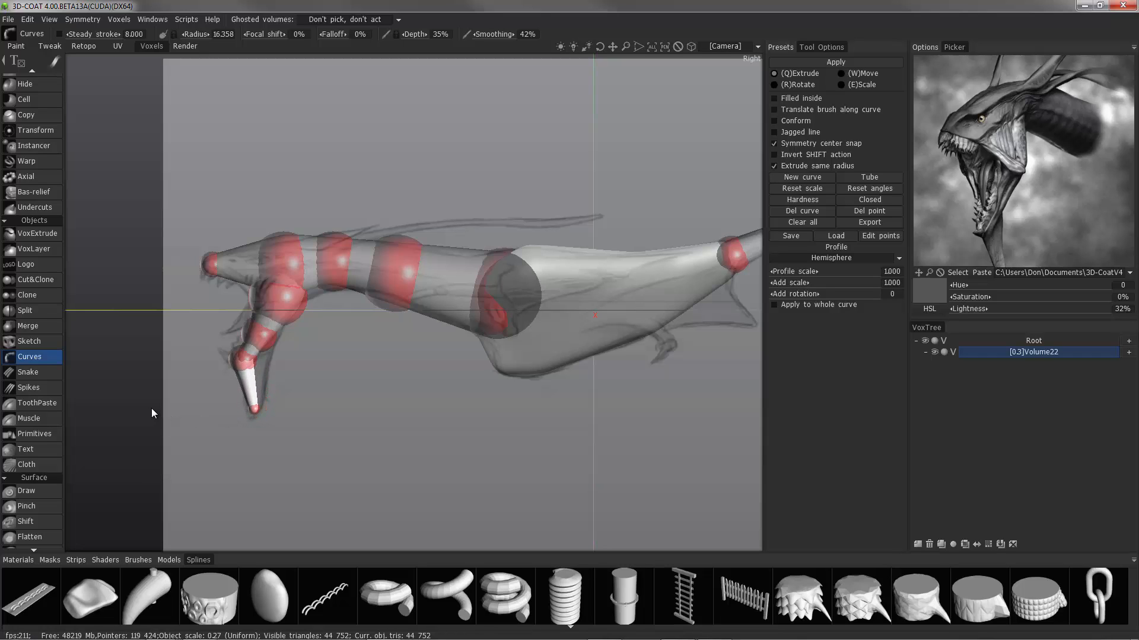
{"action": "left_click", "coordinate": [252, 384]}
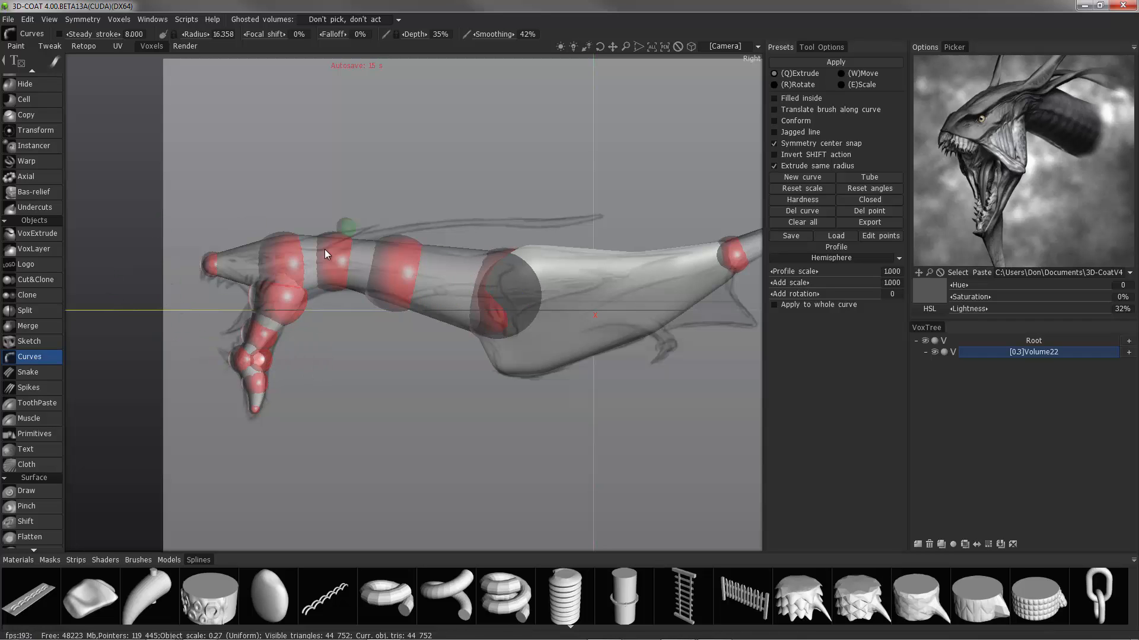
Insert a point midway along the snout, and slightly lower and slim the neck point just behind the skull
{"action": "scroll", "coordinate": [325, 249], "scroll_direction": "down", "scroll_amount": 2}
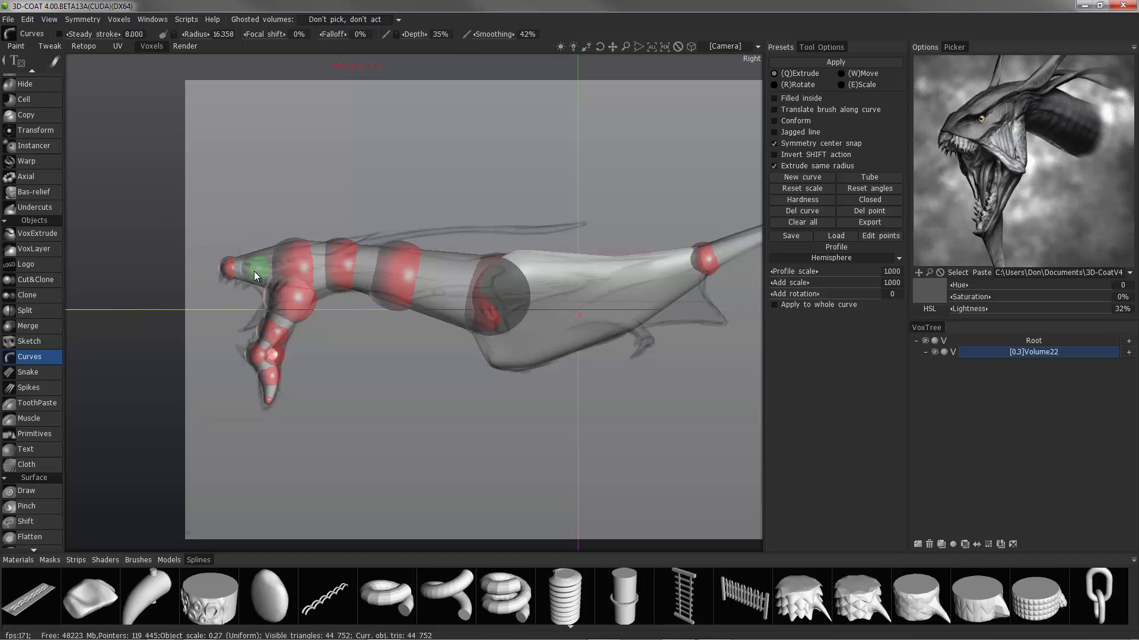
{"action": "left_click", "coordinate": [253, 268]}
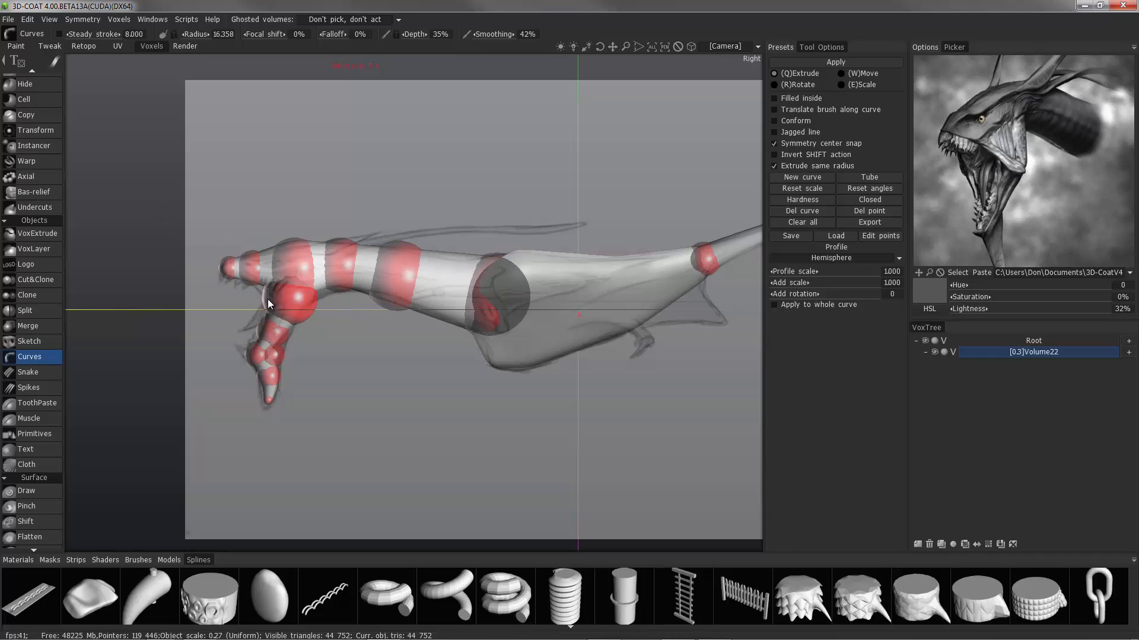
{"action": "left_click", "coordinate": [254, 270]}
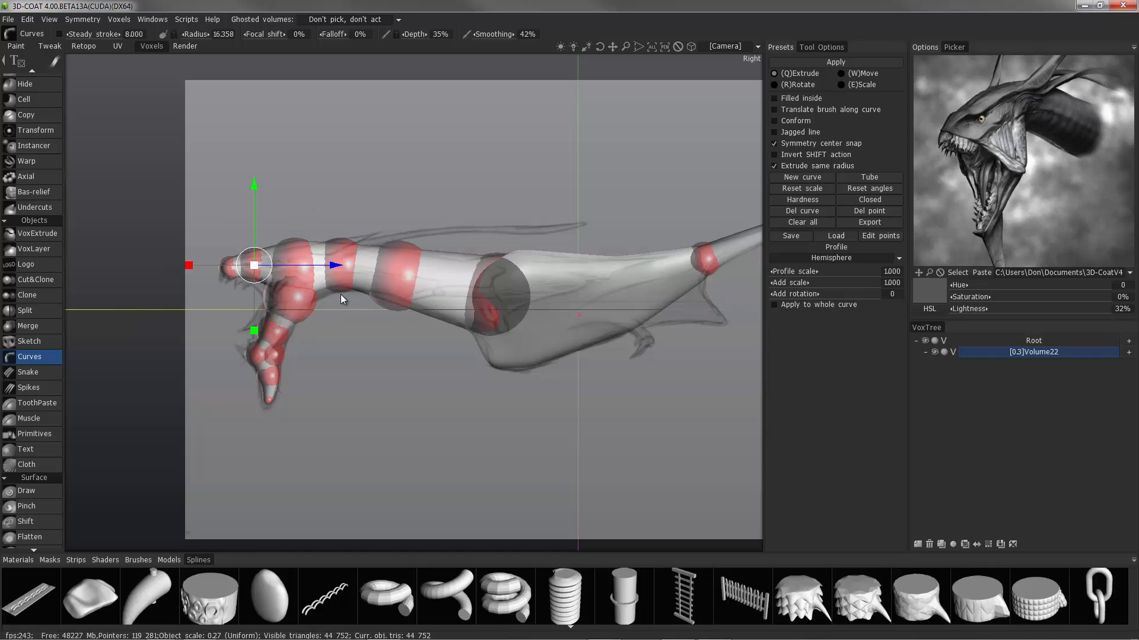
{"action": "left_click", "coordinate": [342, 267]}
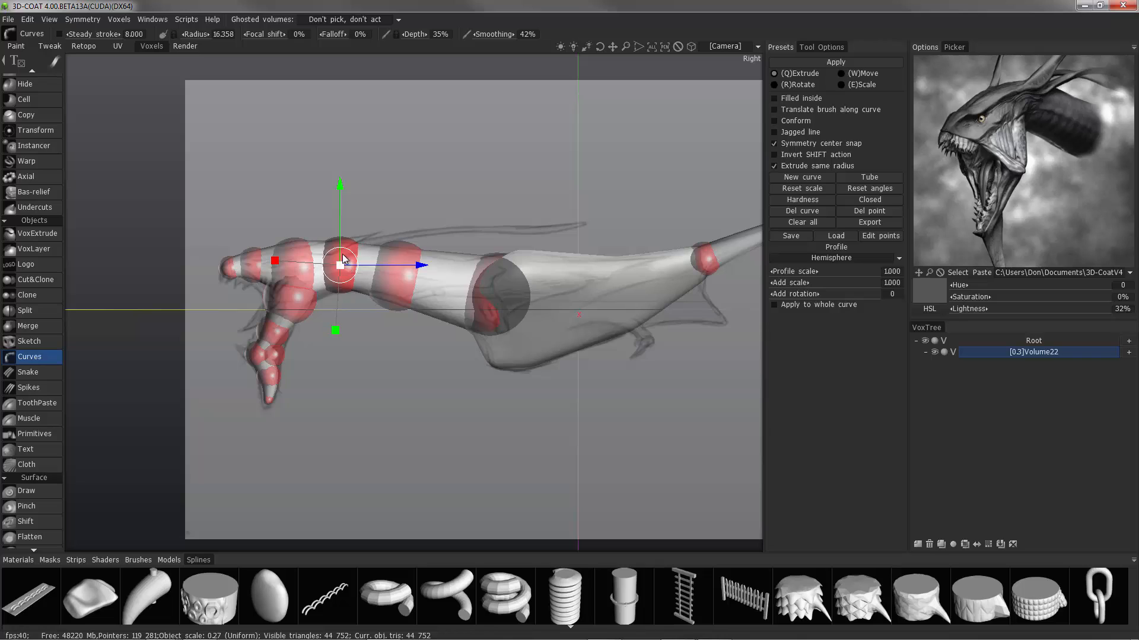
{"action": "left_click_drag", "start_coordinate": [340, 183], "coordinate": [341, 186]}
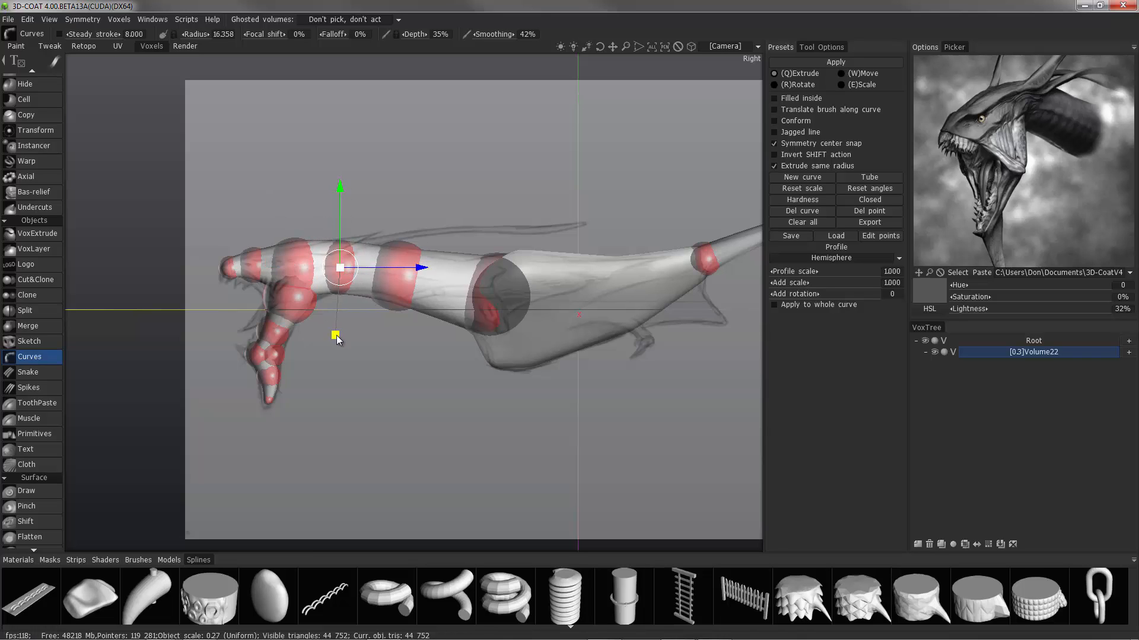
Fine-tune the neck's base point inside the torso and the point at the tail root against the side drawing
{"action": "left_click", "coordinate": [497, 297]}
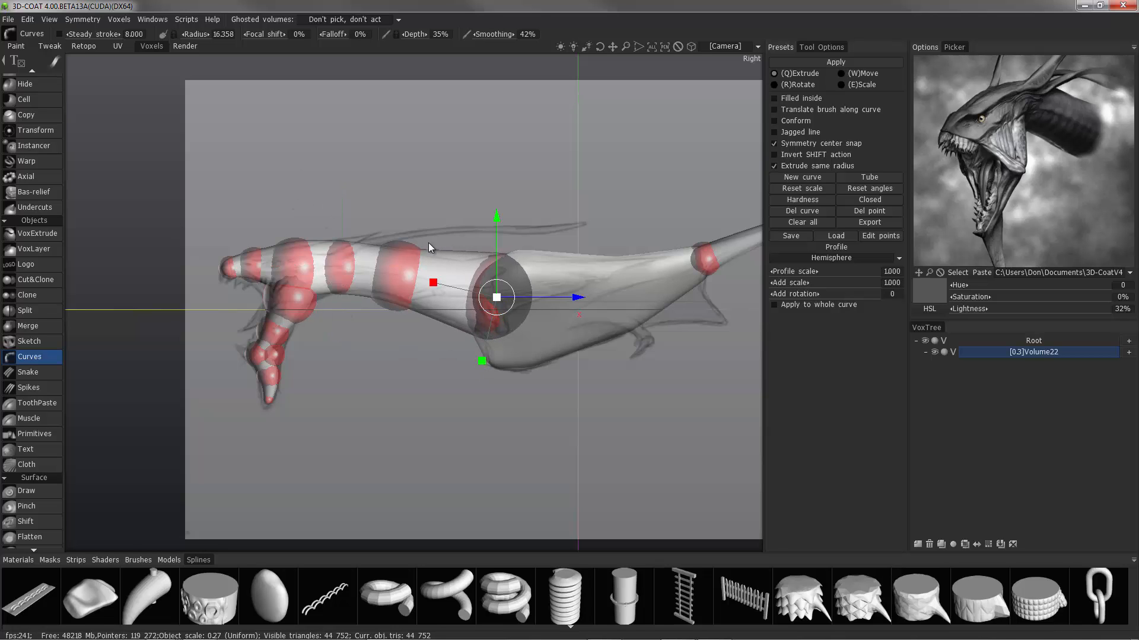
{"action": "middle_click_drag", "start_coordinate": [707, 273], "coordinate": [564, 276]}
{"action": "middle_click_drag", "start_coordinate": [690, 259], "coordinate": [549, 280]}
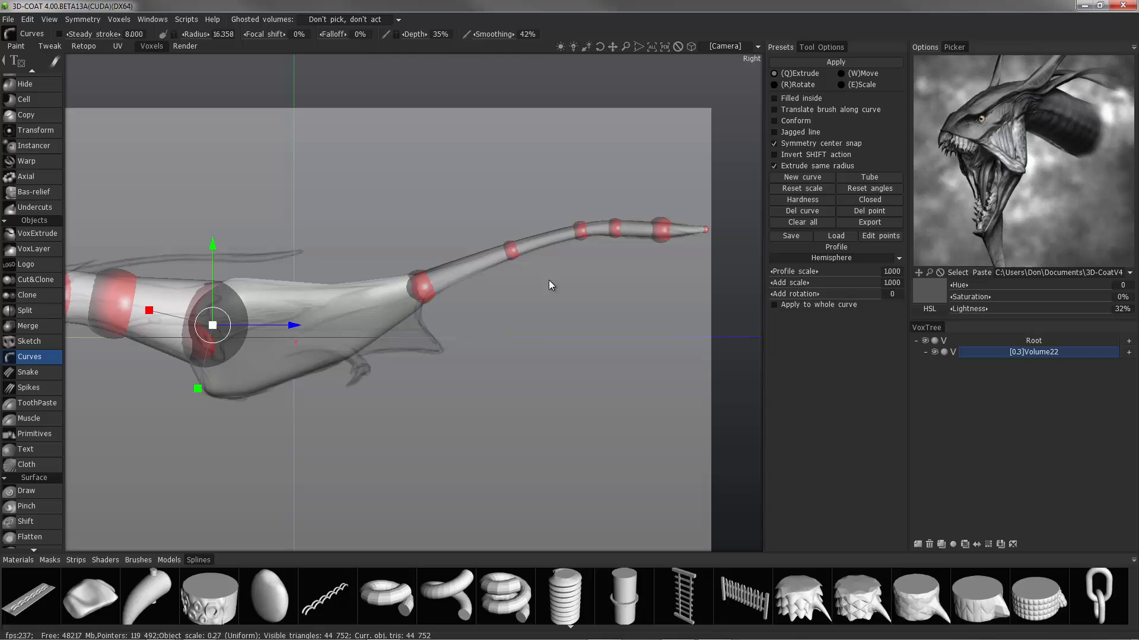
{"action": "left_click", "coordinate": [422, 285]}
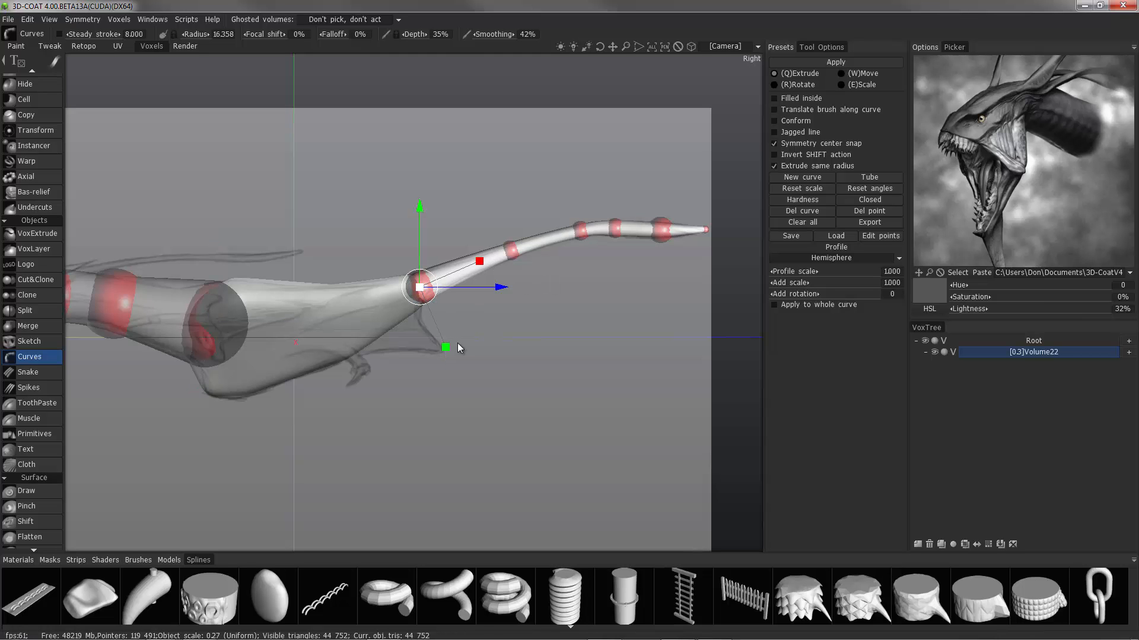
In the top view, adjust the profile widths of the large neck point and the middle snout point to the drawing
{"action": "key", "text": "KP_7"}
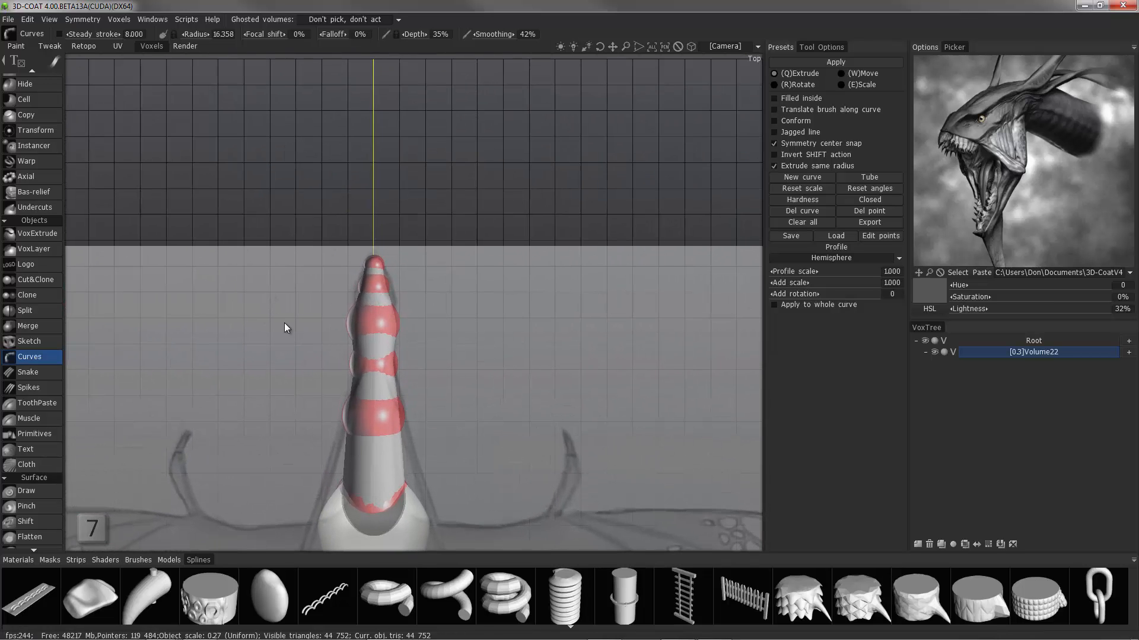
{"action": "left_click", "coordinate": [372, 416]}
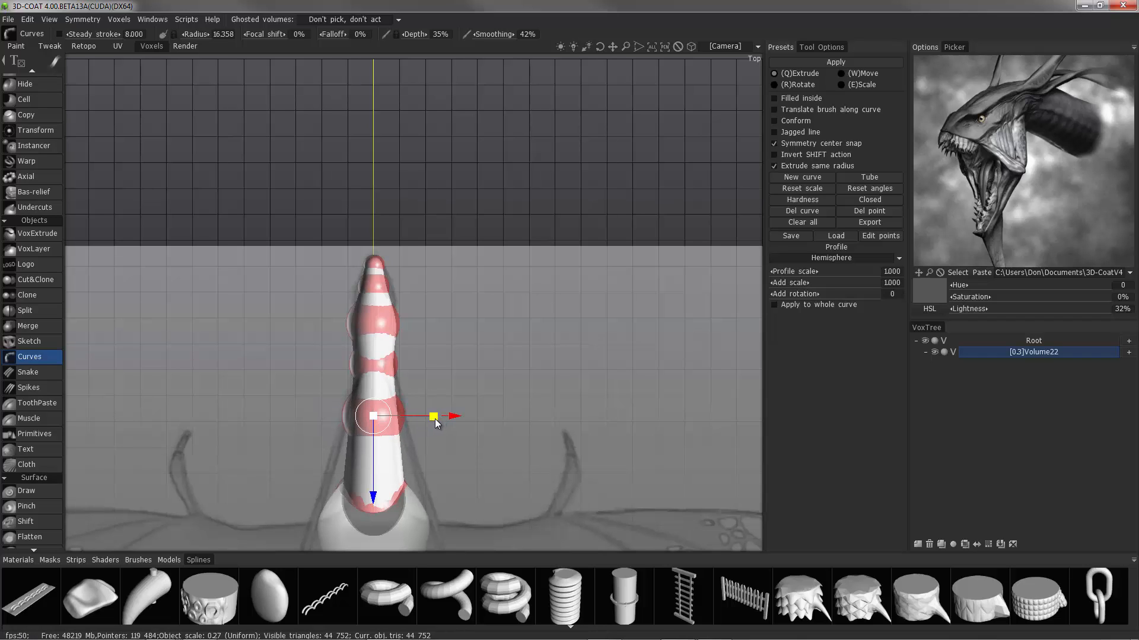
{"action": "left_click", "coordinate": [372, 287]}
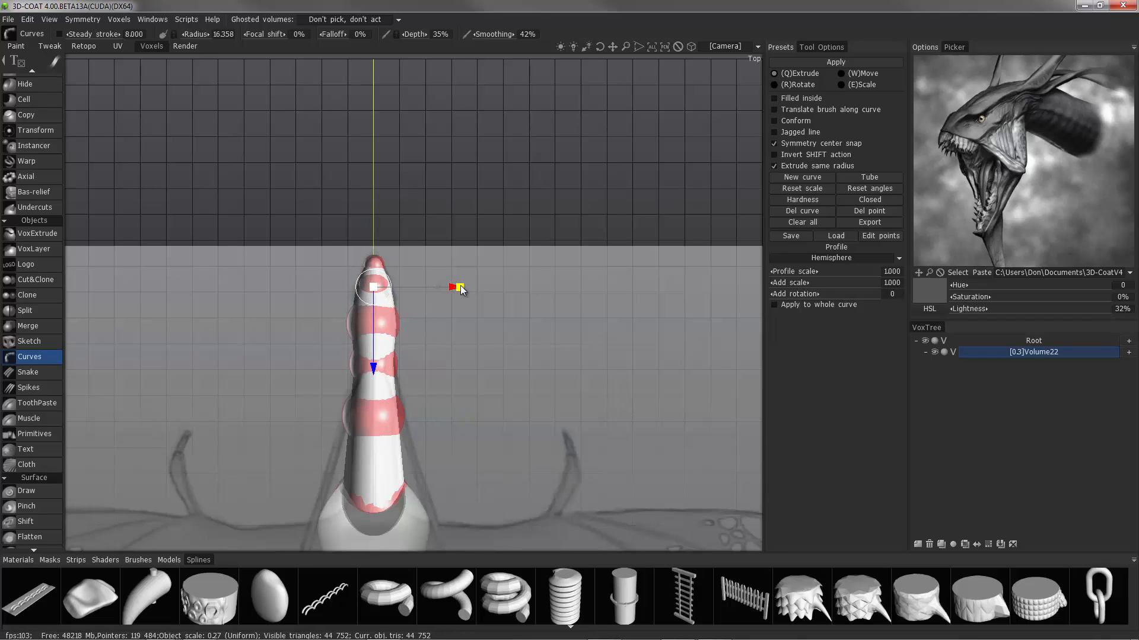
Nudge the jaw hinge point sideways toward the centre line and adjust the skull point's profile width from above
{"action": "left_click", "coordinate": [385, 321]}
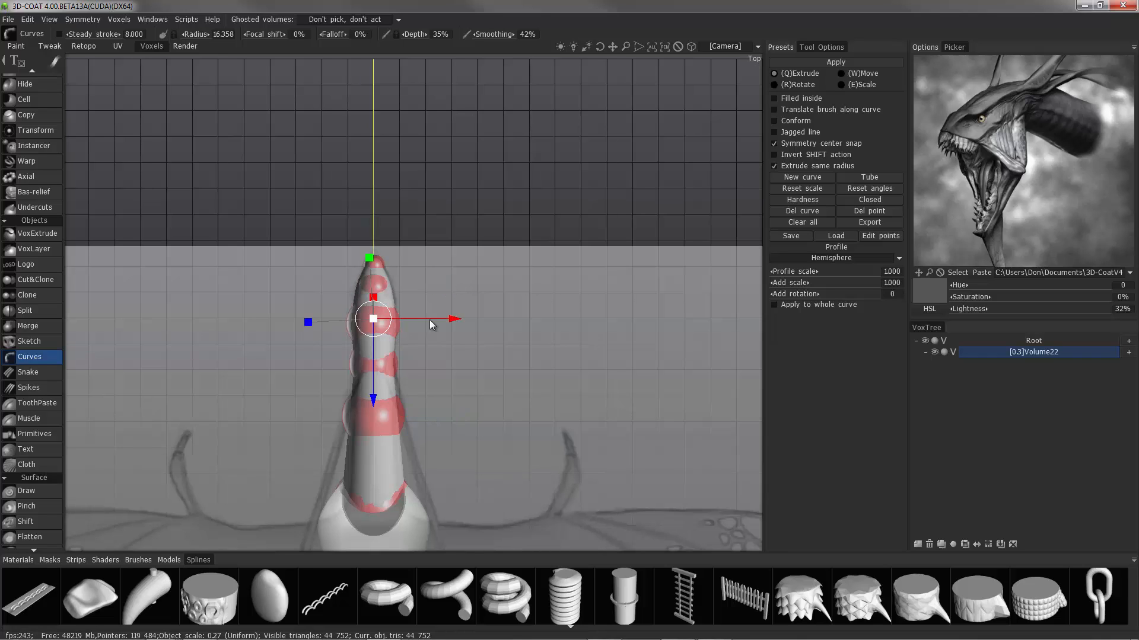
{"action": "left_click_drag", "start_coordinate": [310, 324], "coordinate": [299, 325]}
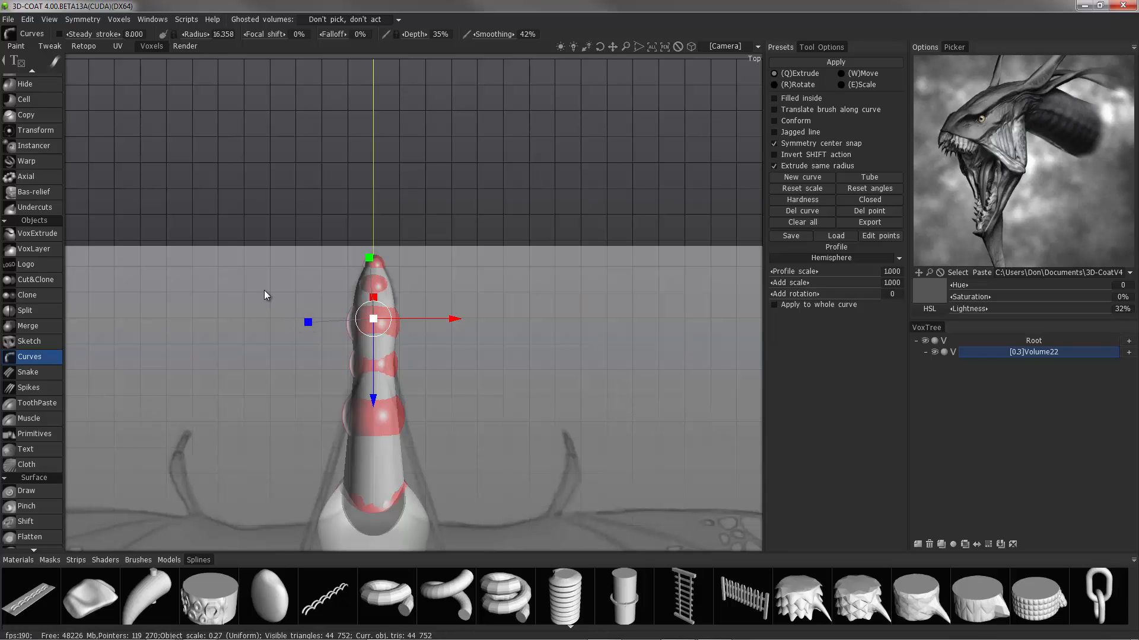
{"action": "left_click_drag", "start_coordinate": [400, 325], "coordinate": [398, 327]}
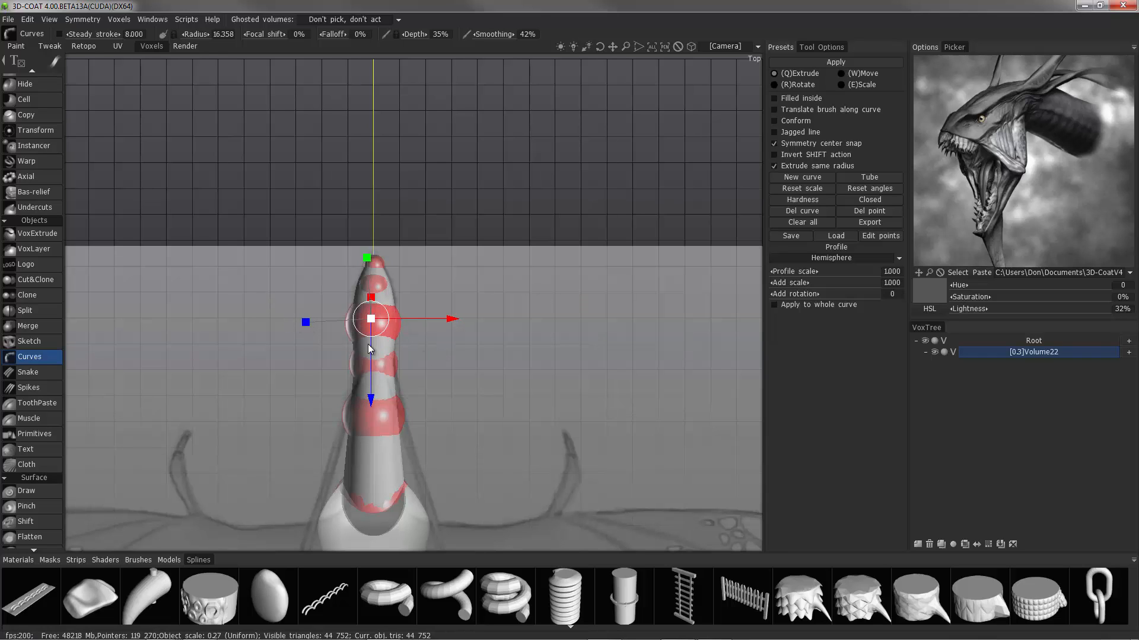
{"action": "left_click_drag", "start_coordinate": [293, 321], "coordinate": [302, 320]}
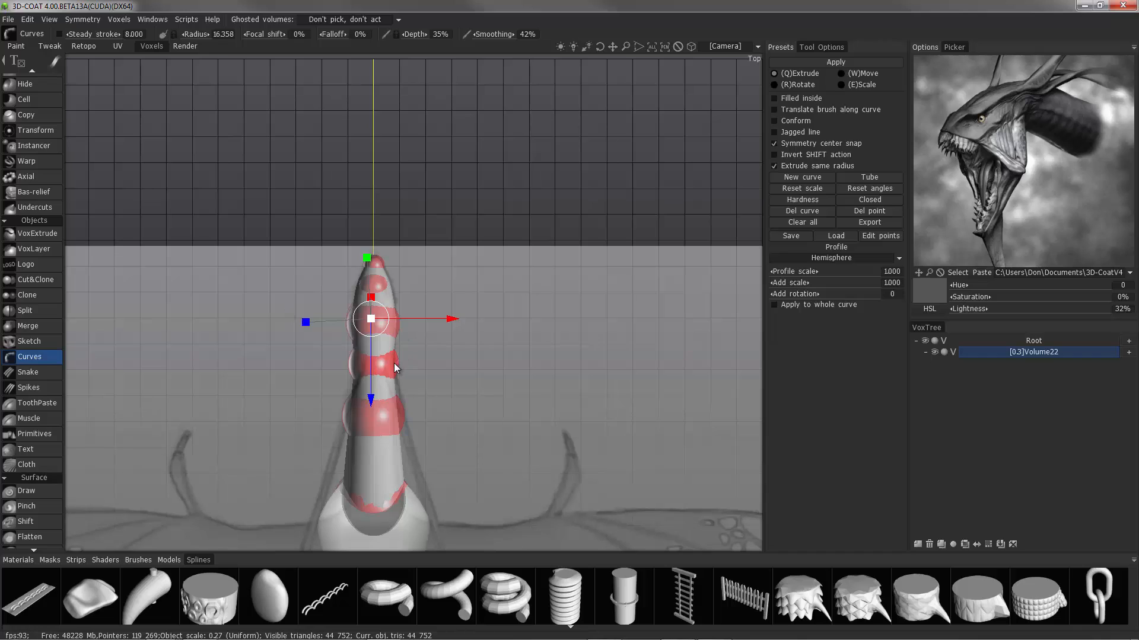
{"action": "left_click", "coordinate": [368, 317]}
{"action": "left_click", "coordinate": [398, 324]}
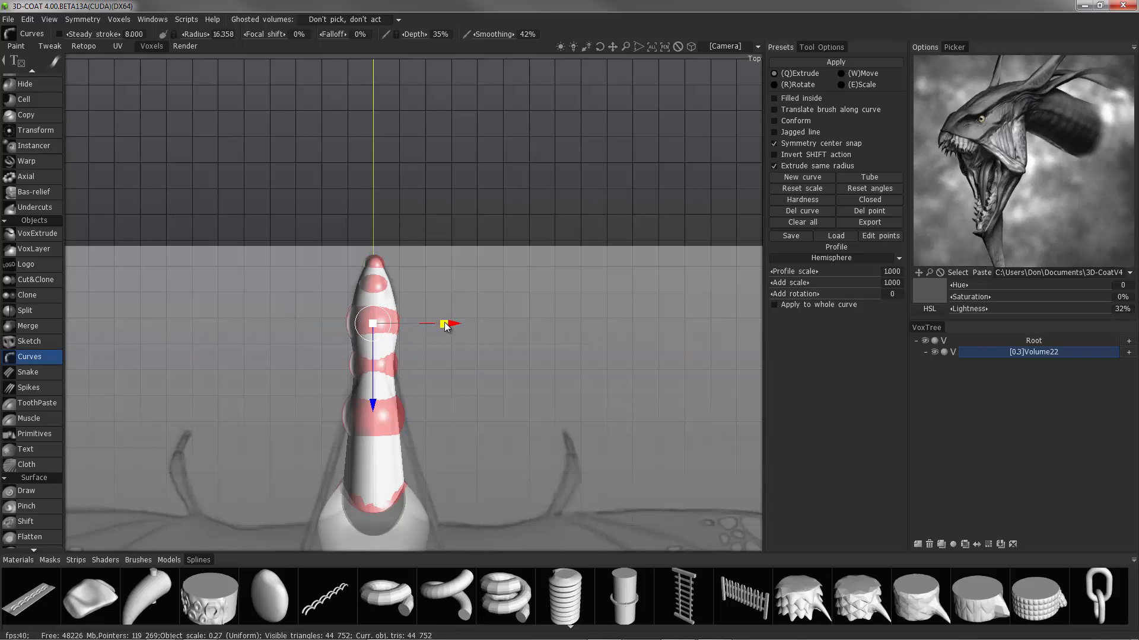
Adjust the neck's base point from above so that it sits deeper in the front of the torso
{"action": "middle_click_drag", "start_coordinate": [280, 461], "coordinate": [282, 304]}
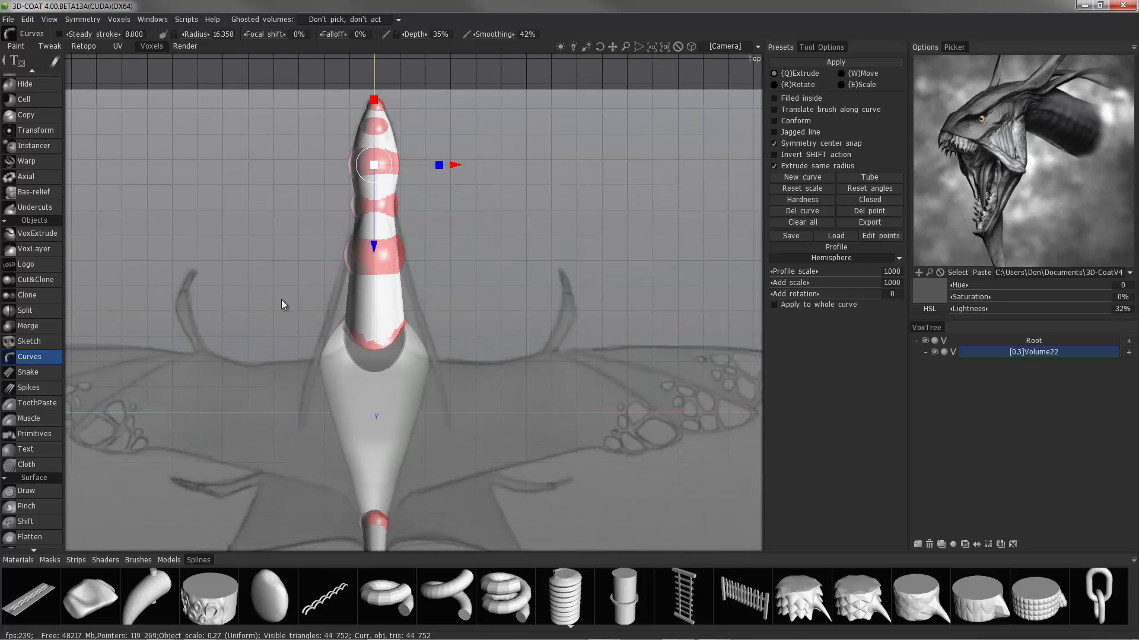
{"action": "left_click", "coordinate": [377, 349]}
{"action": "left_click", "coordinate": [377, 349]}
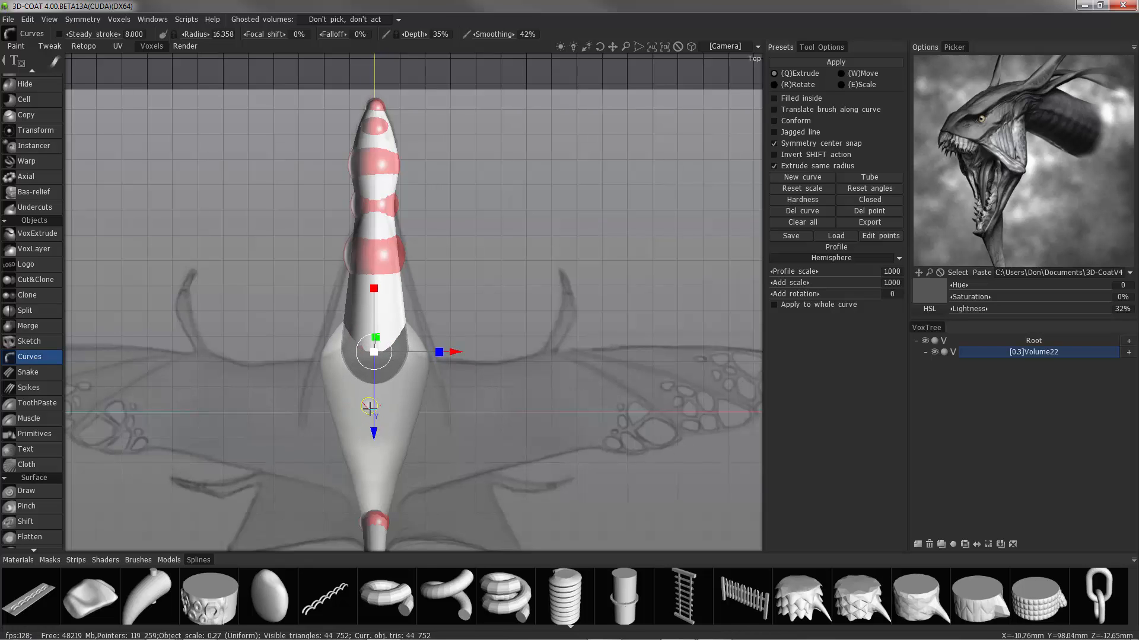
Shift the point at the base of the tail fin slightly backward and move the tail's end point toward the drawn tip
{"action": "scroll", "coordinate": [279, 504], "scroll_direction": "down", "scroll_amount": 1}
{"action": "middle_click_drag", "start_coordinate": [277, 512], "coordinate": [277, 272]}
{"action": "middle_click_drag", "start_coordinate": [337, 462], "coordinate": [338, 371]}
{"action": "right_click_drag", "start_coordinate": [338, 371], "coordinate": [276, 294]}
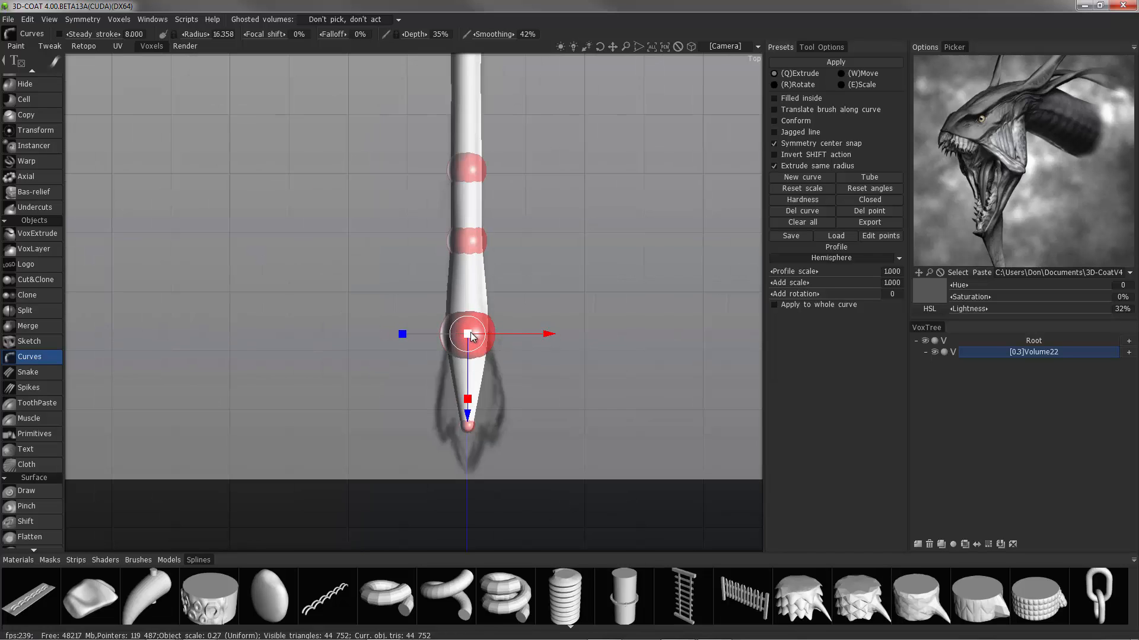
{"action": "left_click_drag", "start_coordinate": [413, 335], "coordinate": [467, 337]}
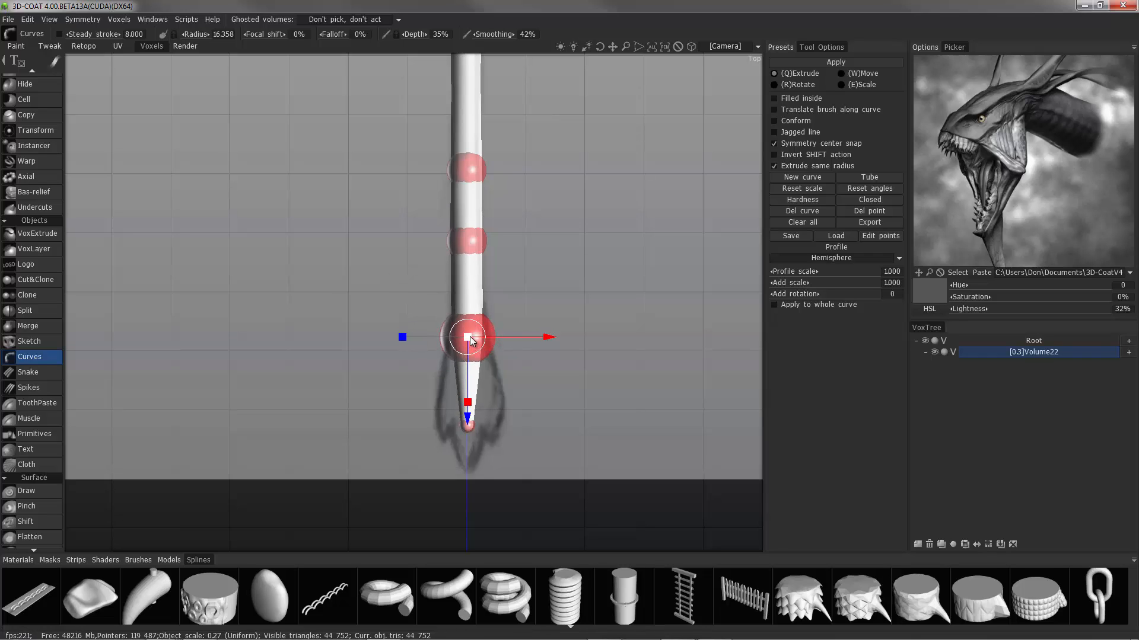
{"action": "left_click", "coordinate": [470, 427]}
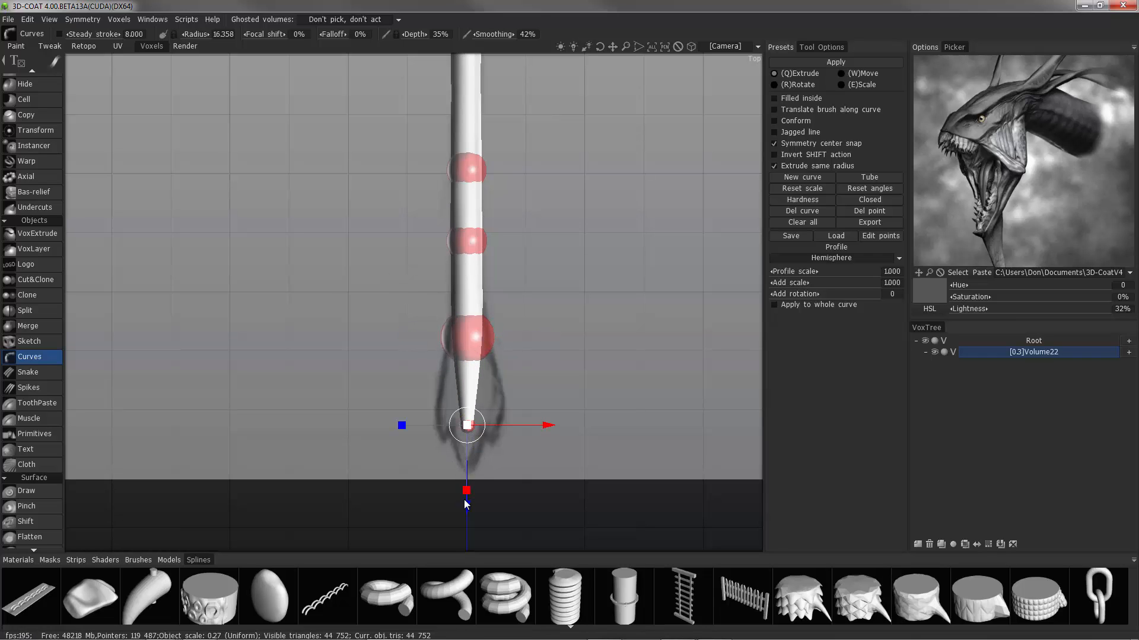
{"action": "left_click_drag", "start_coordinate": [468, 508], "coordinate": [467, 535]}
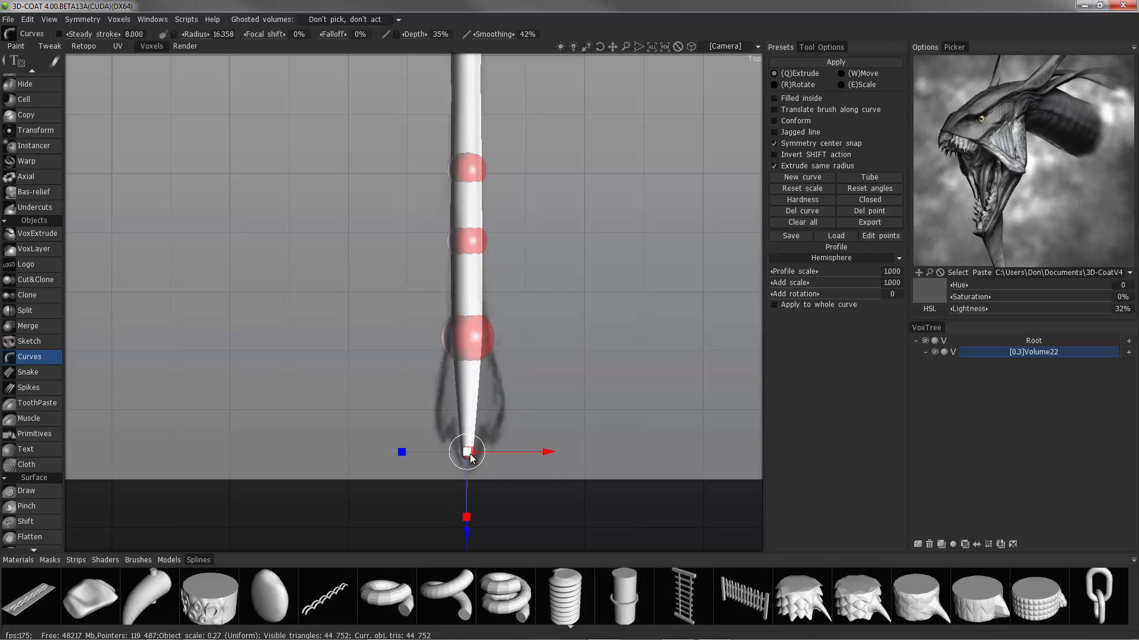
Branch a curve from the fin-base point along one side of the tail fin, shrink its end, and bow it outward with a midway point
{"action": "left_click_drag", "start_coordinate": [475, 351], "coordinate": [440, 424]}
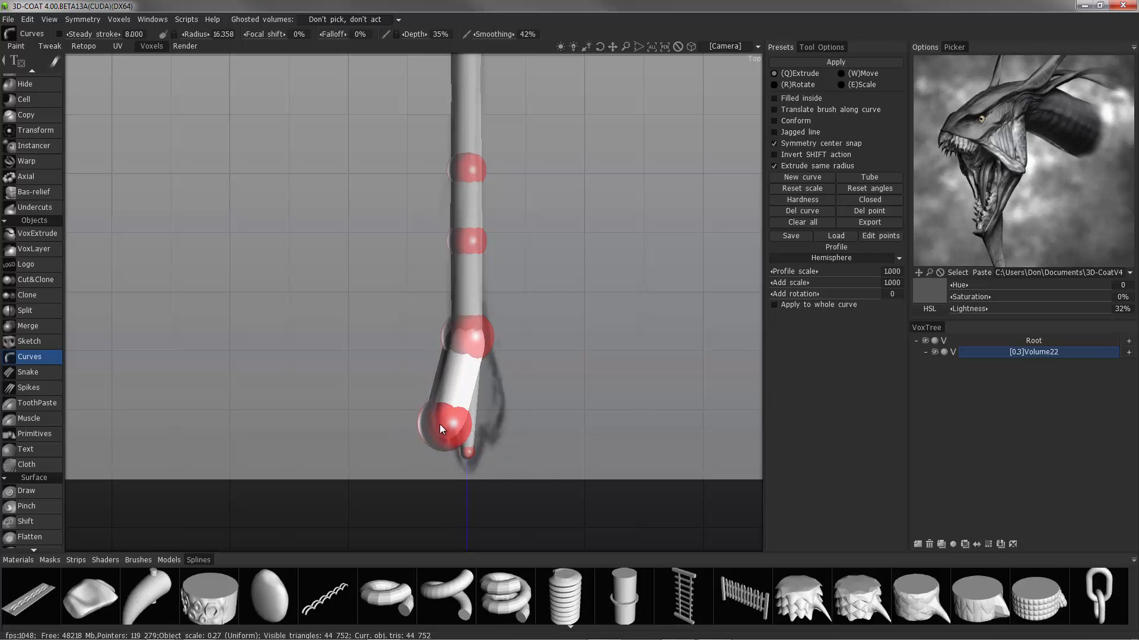
{"action": "right_click_drag", "start_coordinate": [440, 431], "coordinate": [254, 399]}
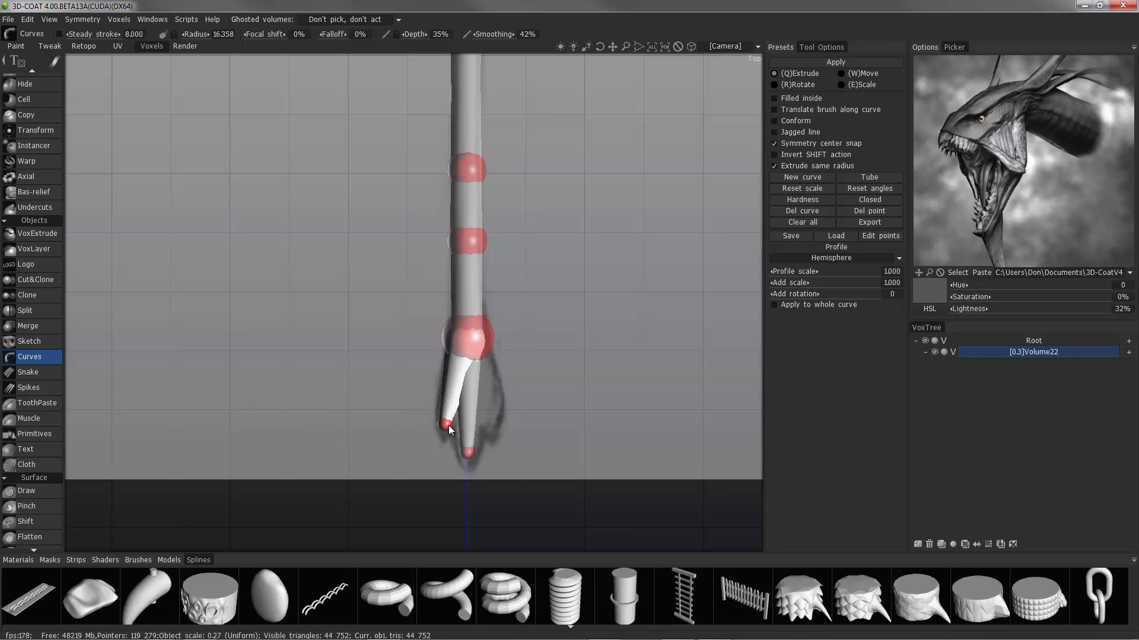
{"action": "left_click_drag", "start_coordinate": [449, 425], "coordinate": [440, 434]}
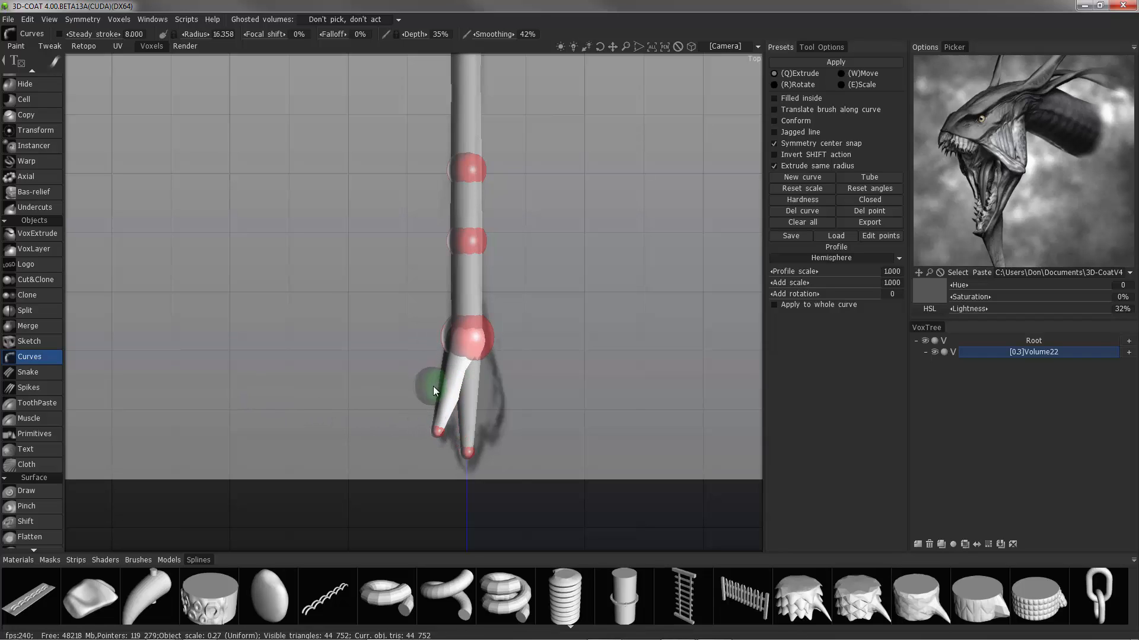
{"action": "left_click", "coordinate": [448, 391]}
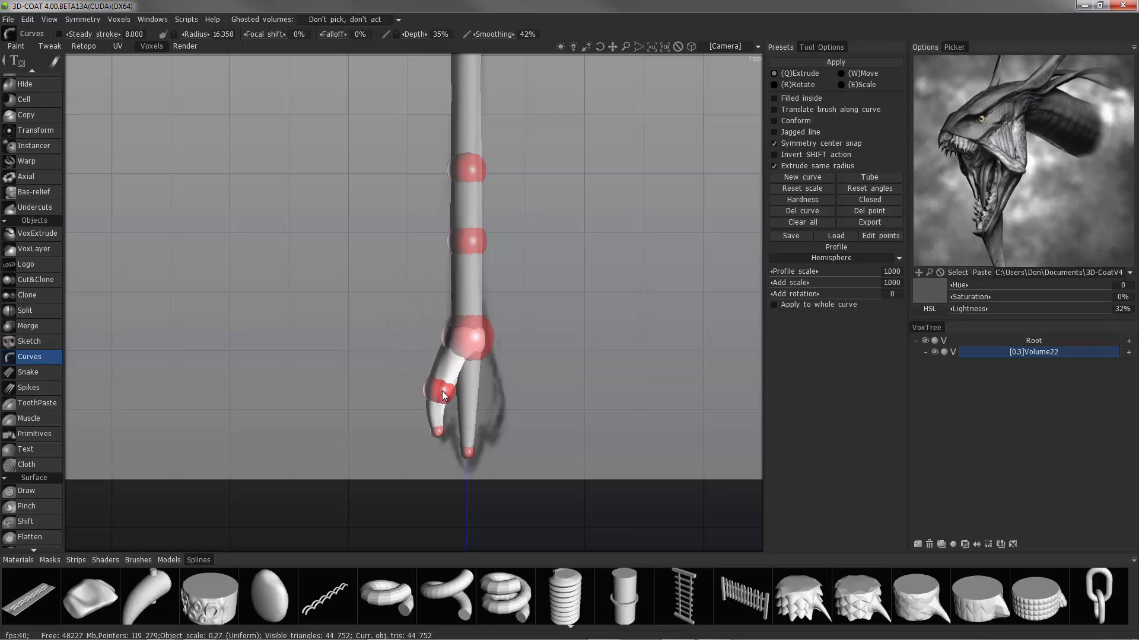
{"action": "left_click_drag", "start_coordinate": [446, 392], "coordinate": [443, 394]}
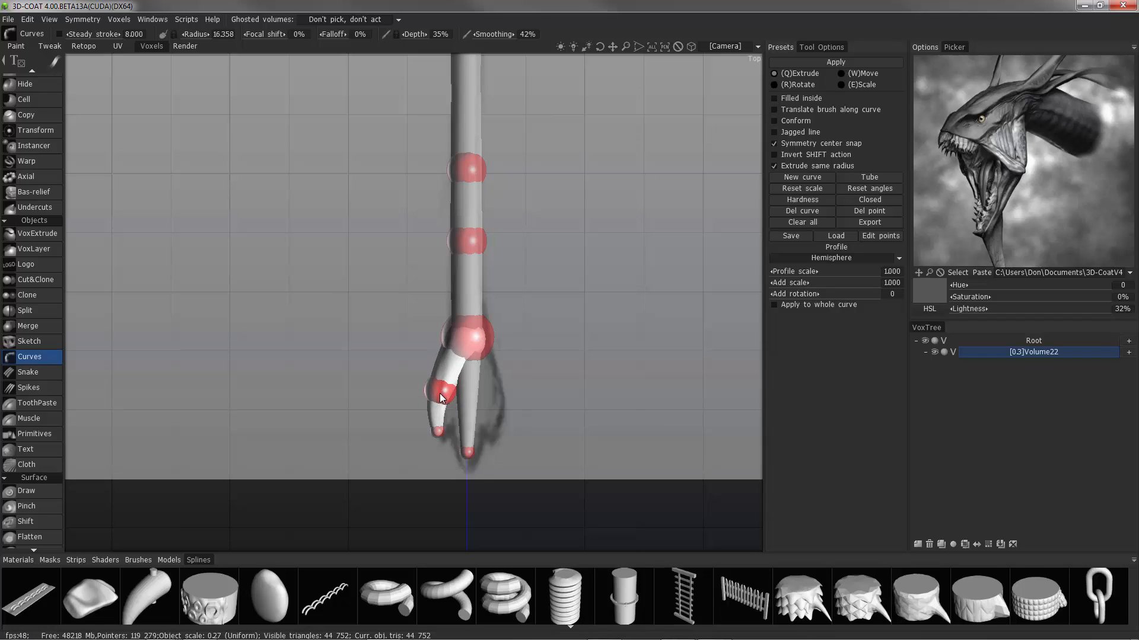
{"action": "left_click_drag", "start_coordinate": [506, 410], "coordinate": [517, 415]}
{"action": "left_click", "coordinate": [468, 453]}
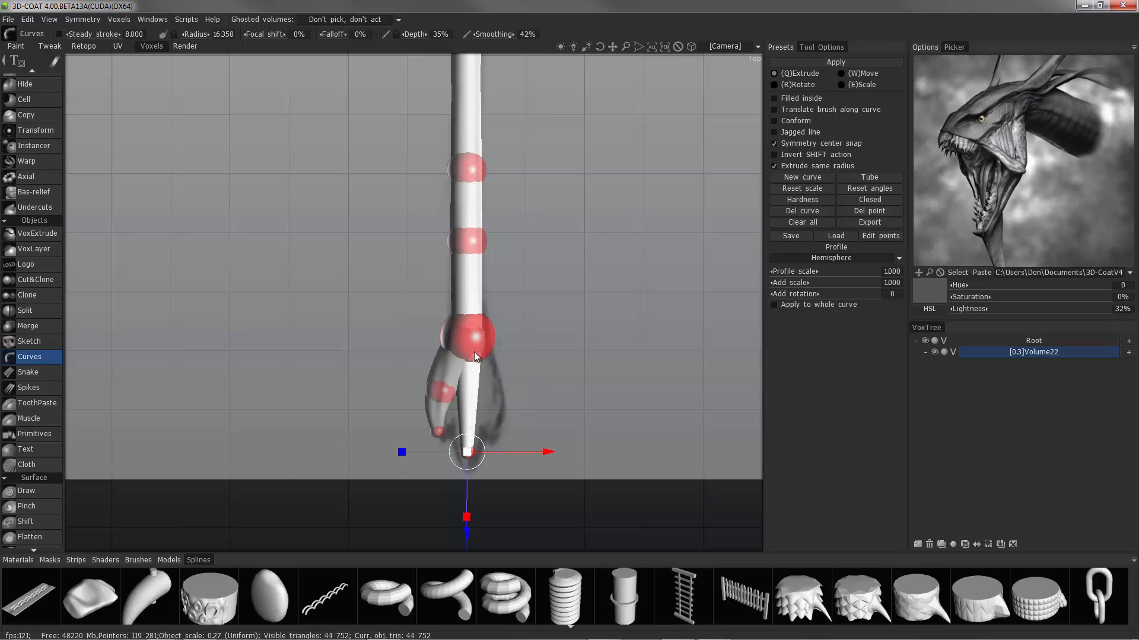
Insert a midway point in the last tail segment between the fin base and the tip, and widen its profile sideways
{"action": "left_click", "coordinate": [470, 449]}
{"action": "left_click", "coordinate": [473, 401]}
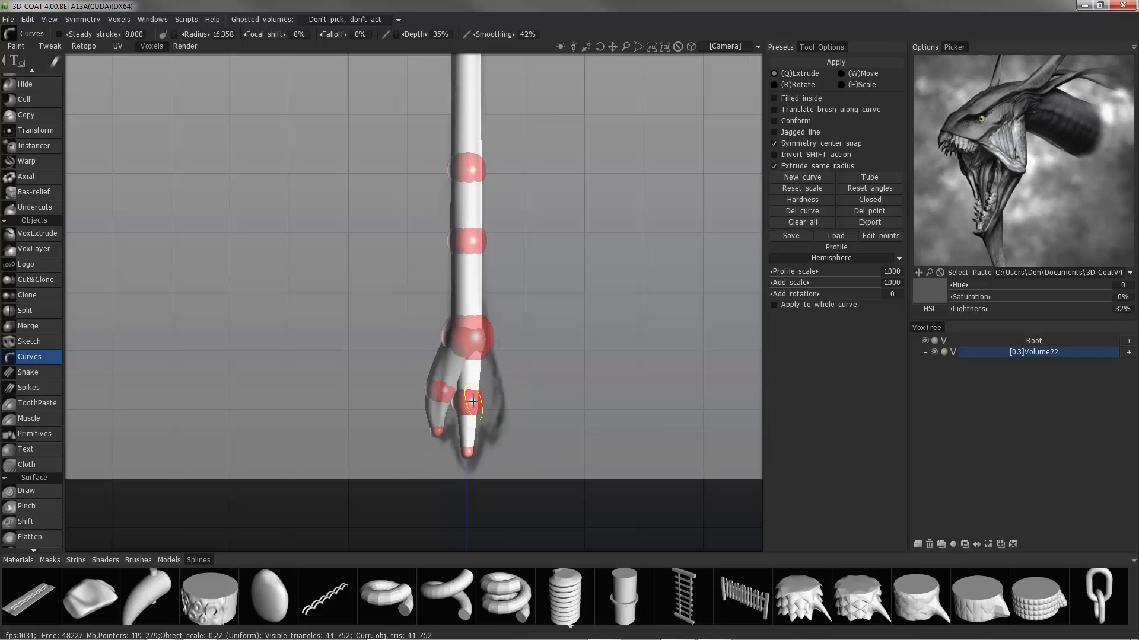
{"action": "left_click", "coordinate": [470, 403]}
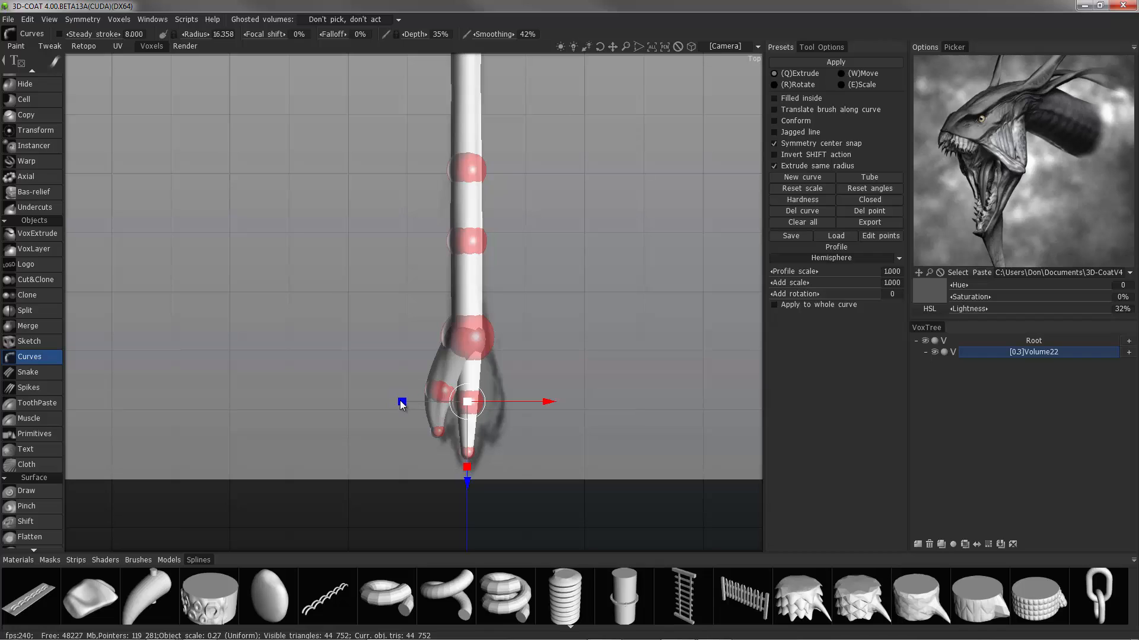
{"action": "left_click_drag", "start_coordinate": [400, 403], "coordinate": [336, 403]}
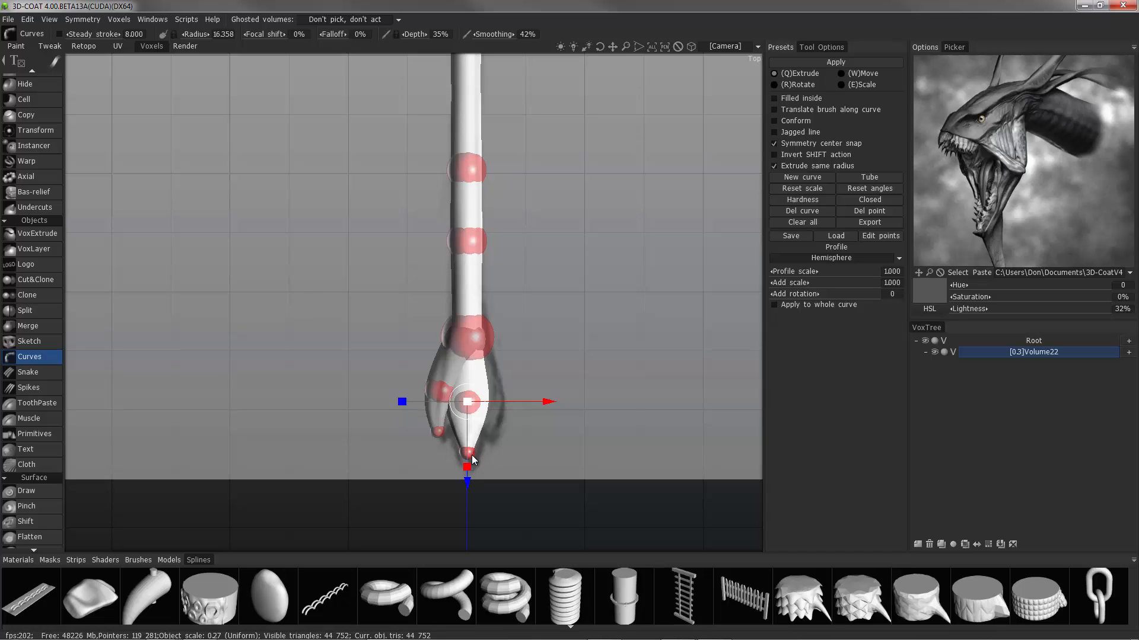
Apply the neck, head, jaw and tail curves to the voxel volume after checking the tail from the side
{"action": "key", "text": "6"}
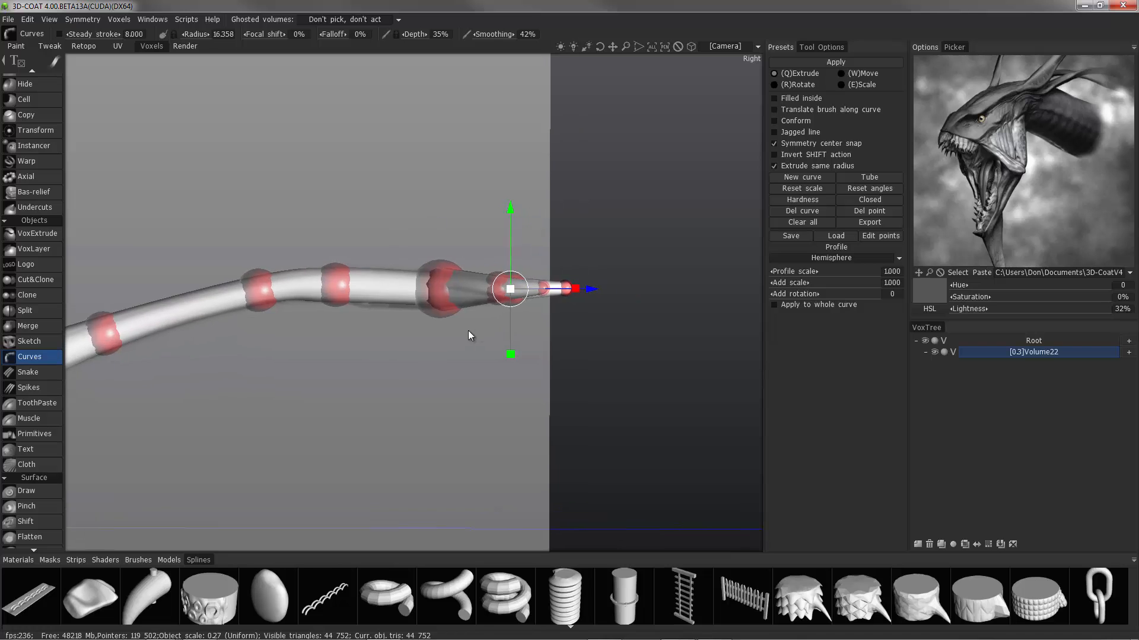
{"action": "left_click_drag", "start_coordinate": [323, 336], "coordinate": [315, 287], "text": "alt"}
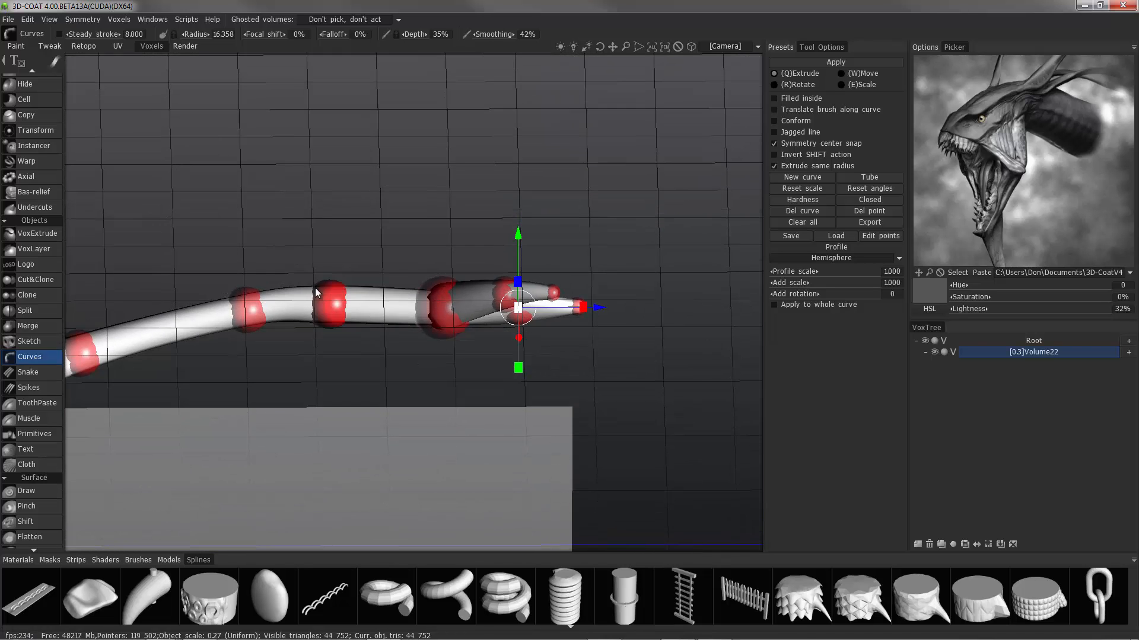
{"action": "left_click", "coordinate": [331, 304]}
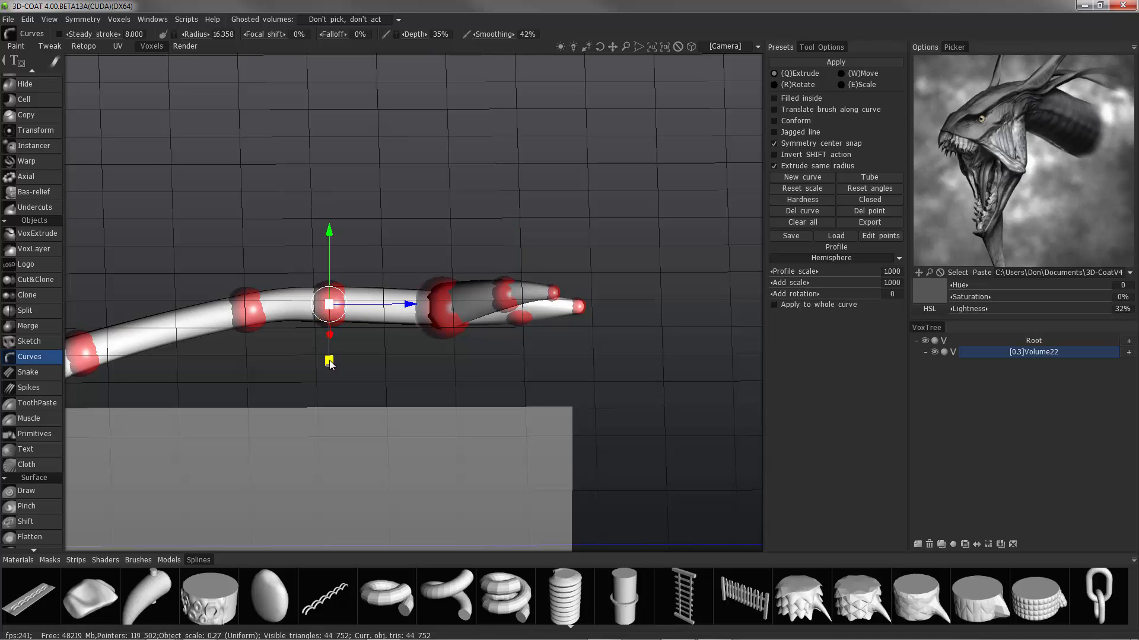
{"action": "left_click_drag", "start_coordinate": [331, 357], "coordinate": [338, 254], "text": "alt"}
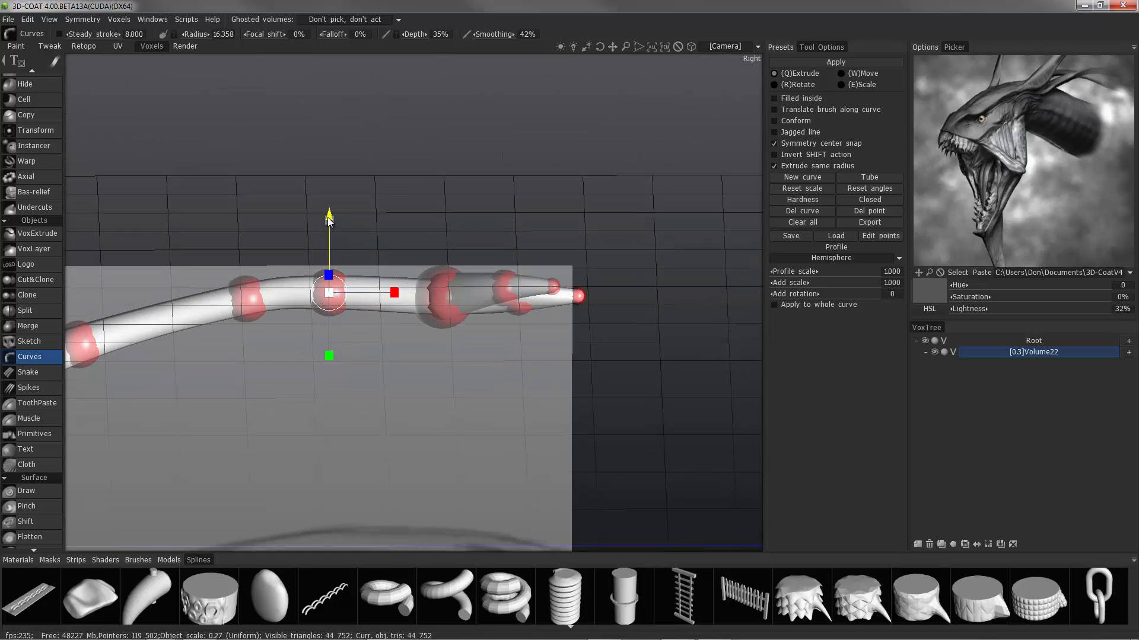
{"action": "mouse_move", "coordinate": [328, 214]}
{"action": "left_mouse_down", "text": "alt"}
{"action": "mouse_move", "coordinate": [422, 253]}
{"action": "mouse_move", "coordinate": [336, 297]}
{"action": "mouse_move", "coordinate": [340, 356]}
{"action": "mouse_move", "coordinate": [314, 274]}
{"action": "mouse_move", "coordinate": [334, 228]}
{"action": "mouse_move", "coordinate": [298, 190]}
{"action": "mouse_move", "coordinate": [279, 261]}
{"action": "mouse_move", "coordinate": [230, 325]}
{"action": "mouse_move", "coordinate": [203, 333]}
{"action": "mouse_move", "coordinate": [236, 309]}
{"action": "mouse_move", "coordinate": [504, 335]}
{"action": "mouse_move", "coordinate": [613, 349]}
{"action": "mouse_move", "coordinate": [706, 389]}
{"action": "mouse_move", "coordinate": [663, 378]}
{"action": "mouse_move", "coordinate": [628, 404]}
{"action": "left_mouse_up", "text": "alt"}
{"action": "left_click", "coordinate": [138, 560]}
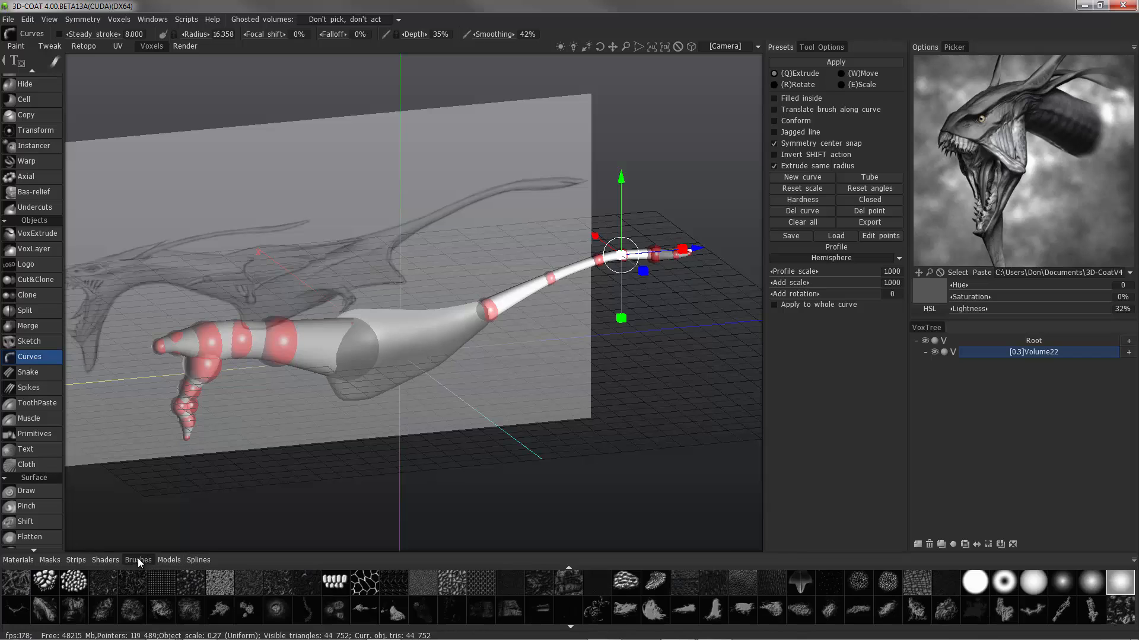
{"action": "left_click", "coordinate": [837, 64]}
{"action": "left_click_drag", "start_coordinate": [653, 298], "coordinate": [666, 297], "text": "alt"}
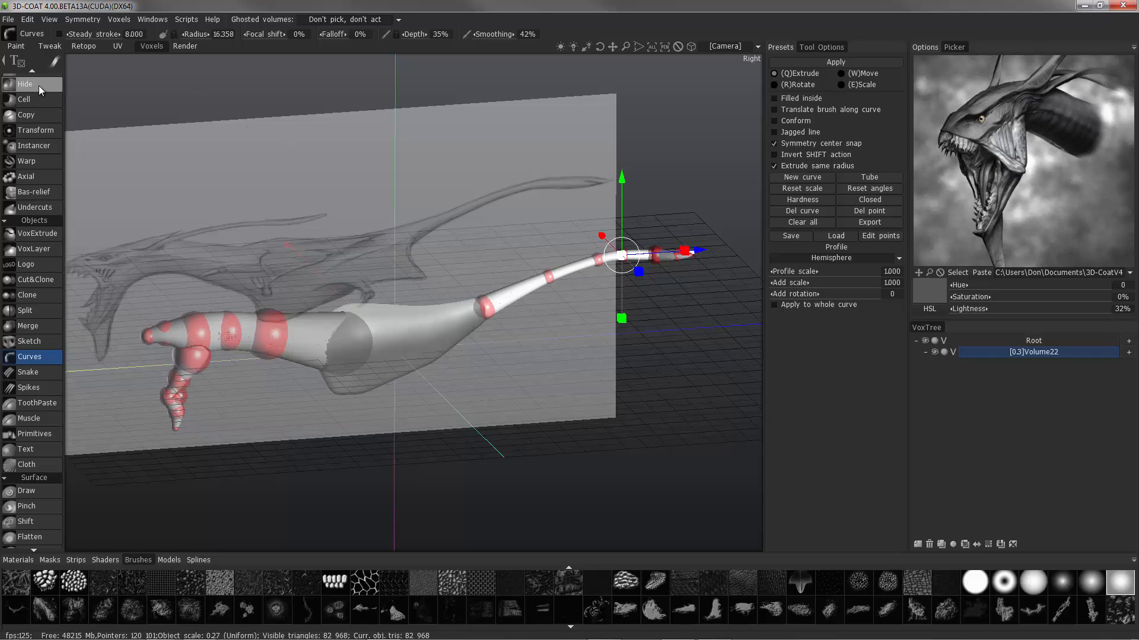
Resample the voxel volume to a higher density, raising the density modulation factor above 1.15 with Smooth resampling quality
{"action": "scroll", "coordinate": [55, 278], "scroll_direction": "up", "scroll_amount": 5}
{"action": "scroll", "coordinate": [55, 278], "scroll_direction": "up", "scroll_amount": 2}
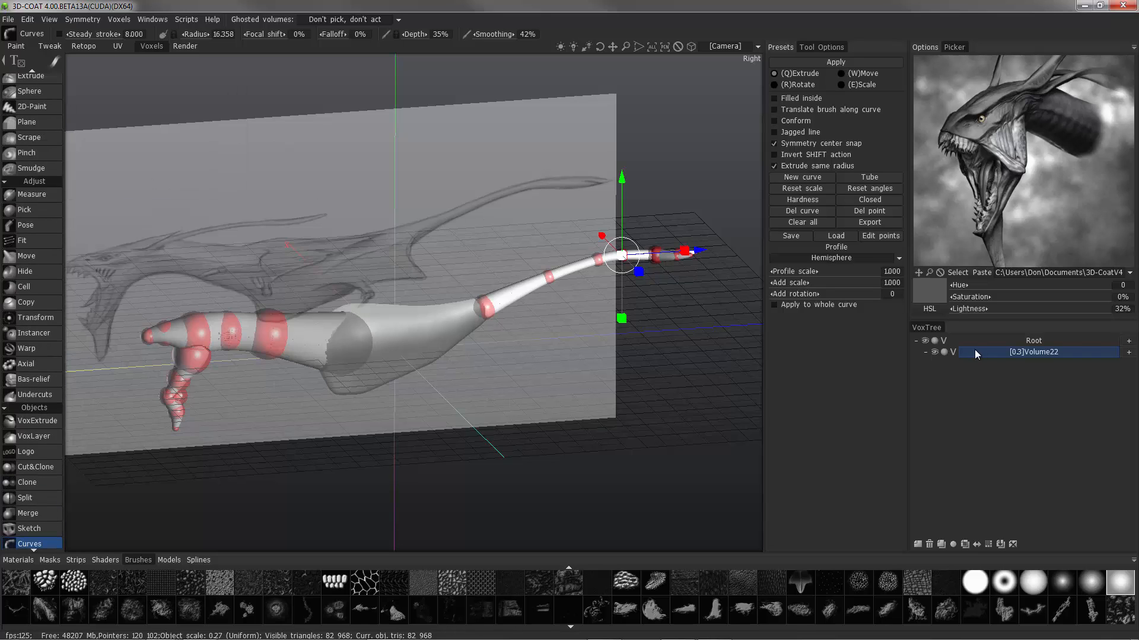
{"action": "scroll", "coordinate": [39, 540], "scroll_direction": "down", "scroll_amount": 11}
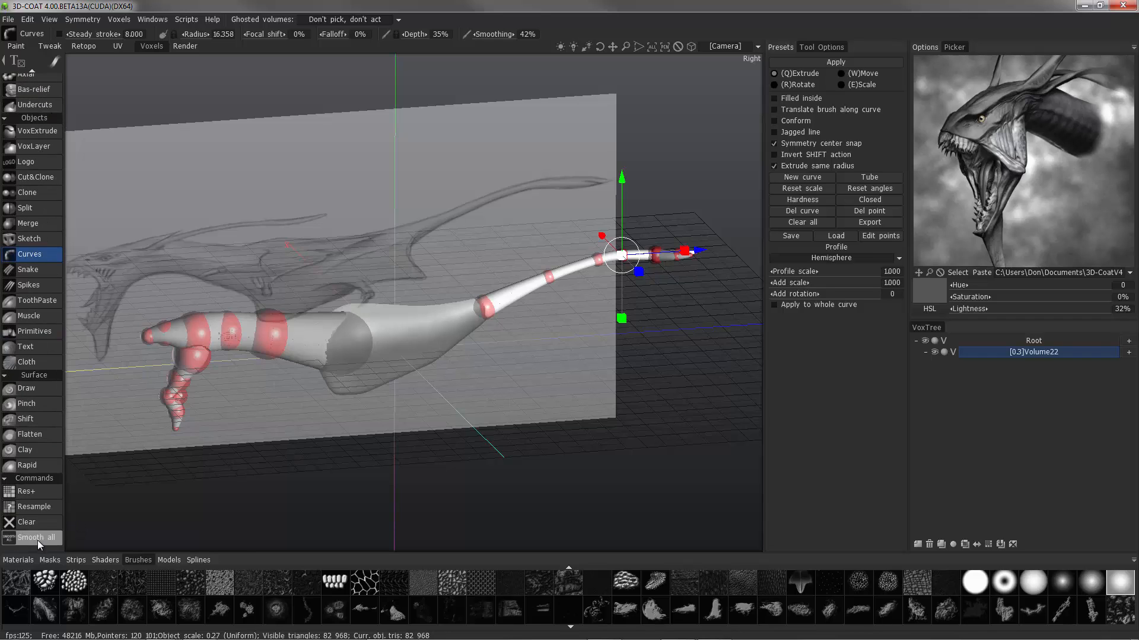
{"action": "left_click", "coordinate": [31, 507]}
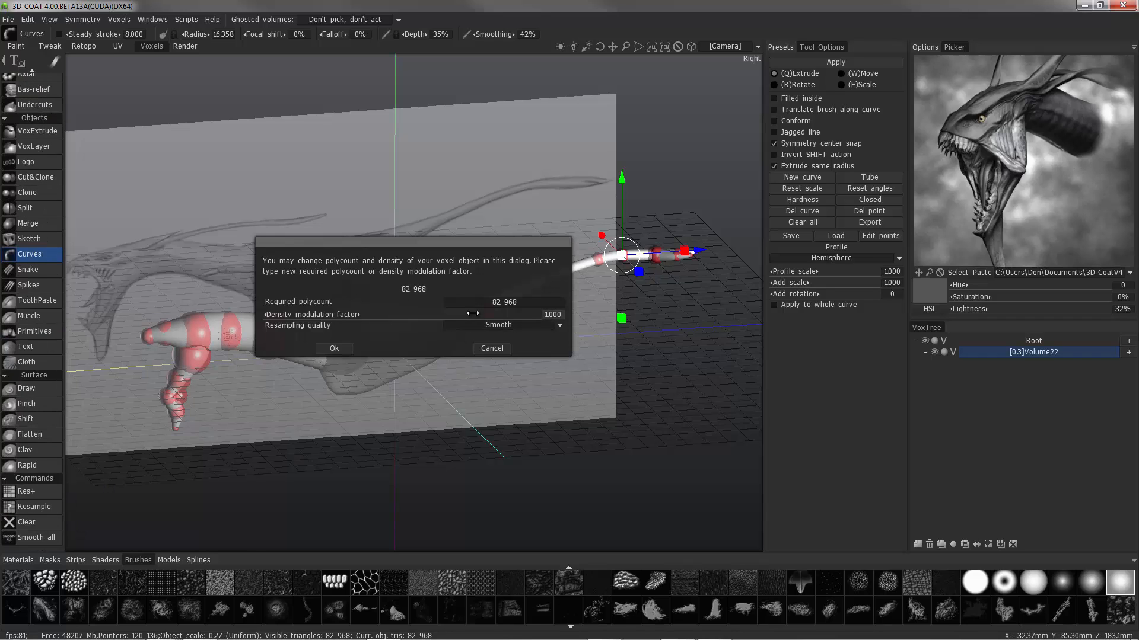
{"action": "left_click_drag", "start_coordinate": [473, 314], "coordinate": [475, 314]}
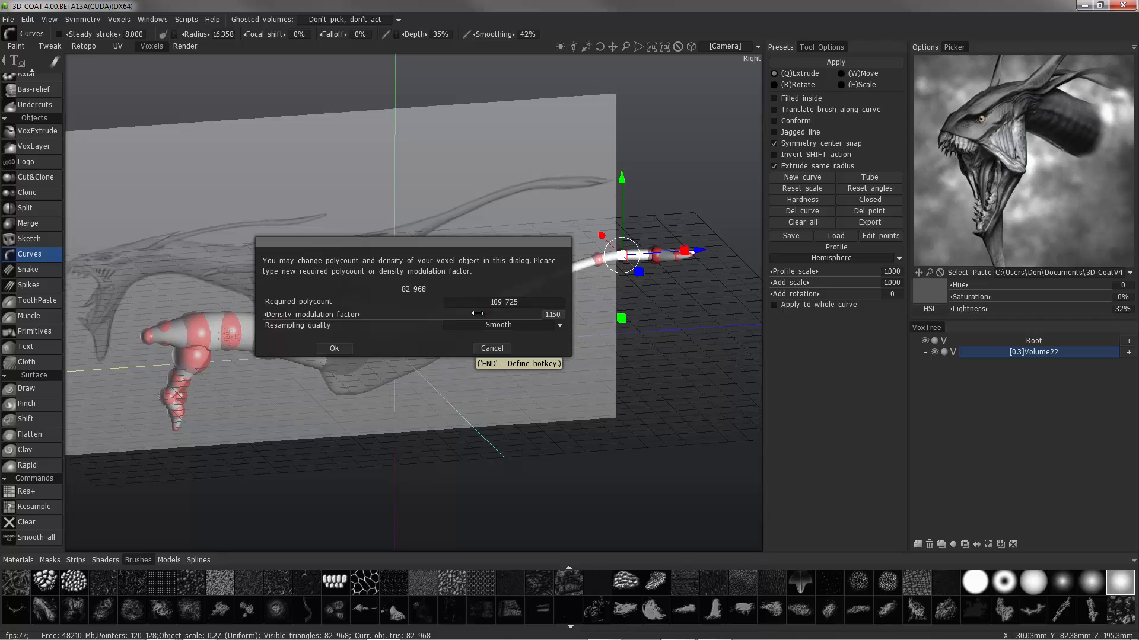
{"action": "left_click_drag", "start_coordinate": [477, 313], "coordinate": [478, 313]}
{"action": "left_click", "coordinate": [334, 349]}
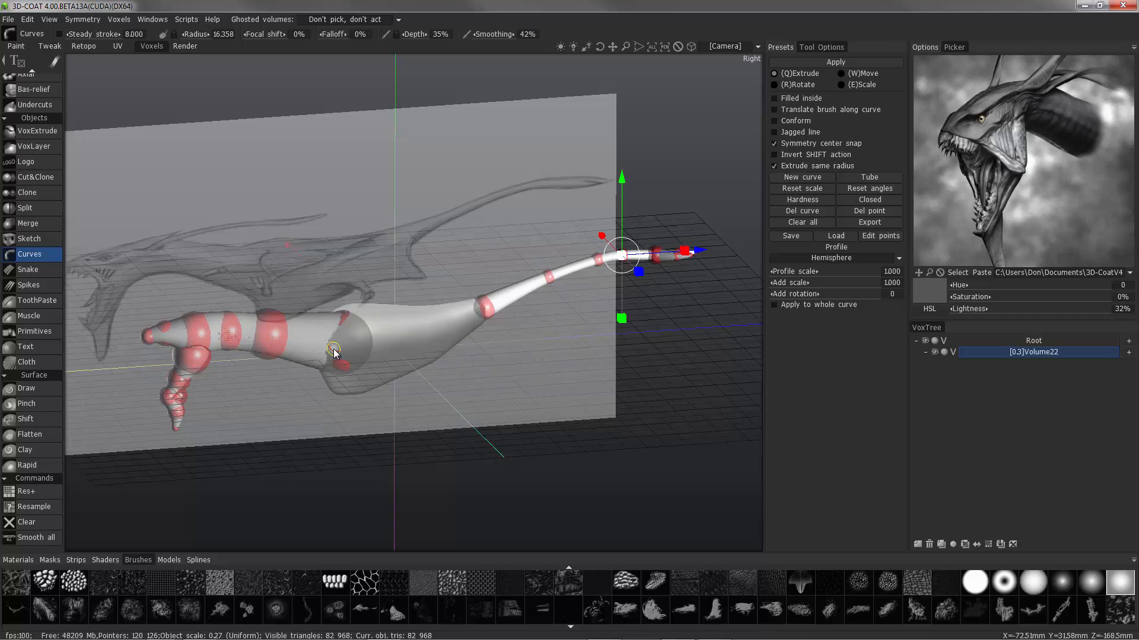
Apply the curves again to the resampled volume and switch to the Grow tool to show the plain body
{"action": "left_click_drag", "start_coordinate": [436, 385], "coordinate": [472, 397], "text": "alt"}
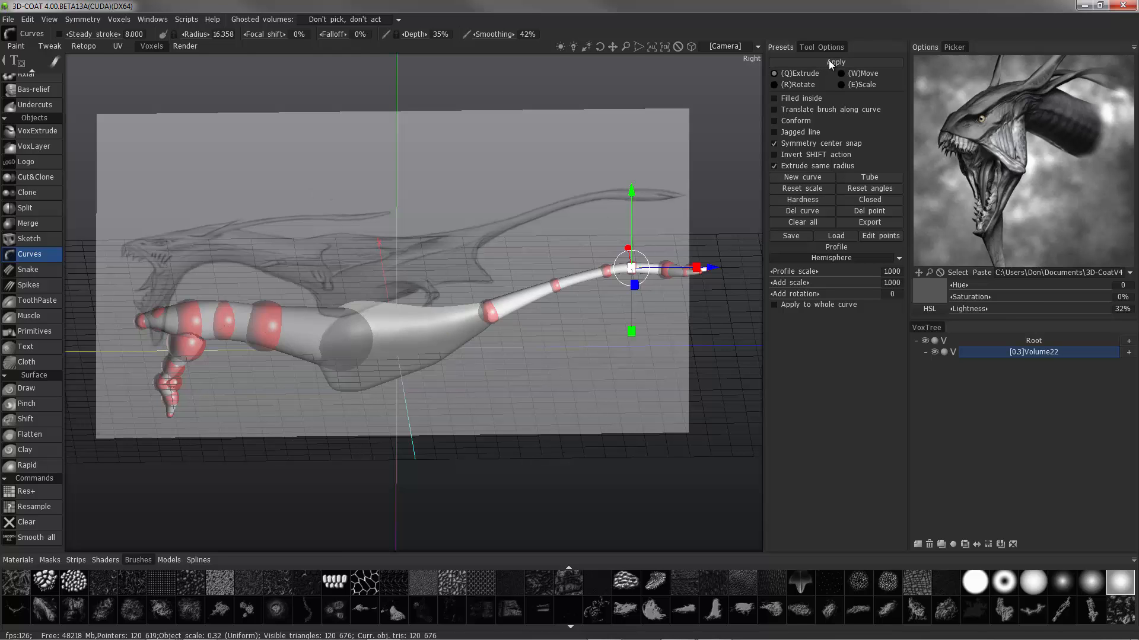
{"action": "left_click_drag", "start_coordinate": [678, 308], "coordinate": [586, 293], "text": "alt"}
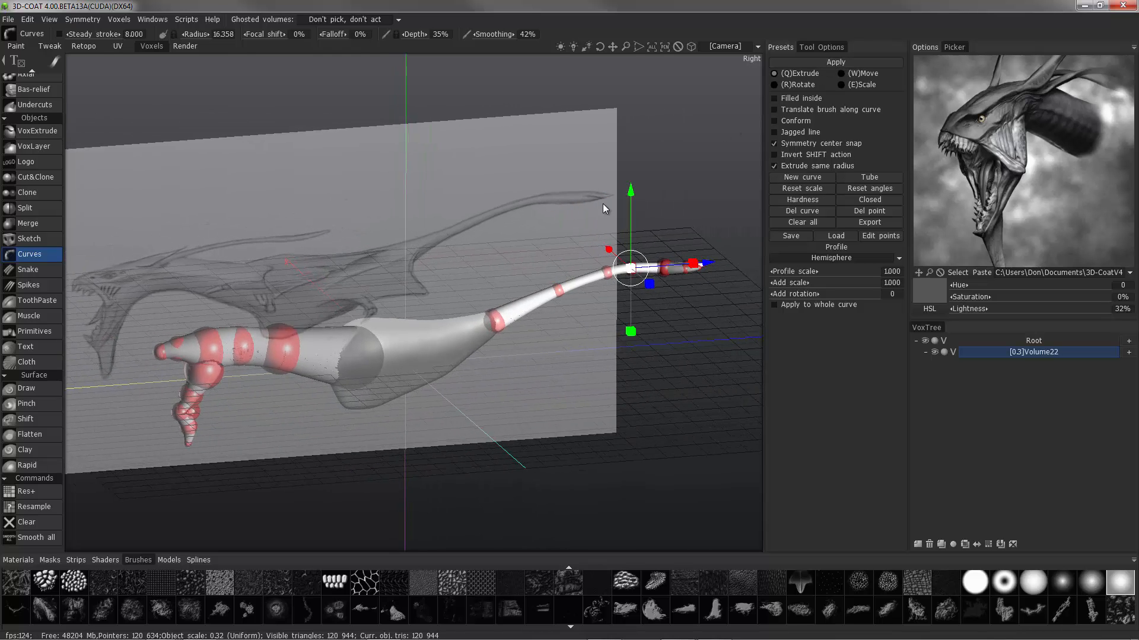
{"action": "scroll", "coordinate": [50, 99], "scroll_direction": "up", "scroll_amount": 10}
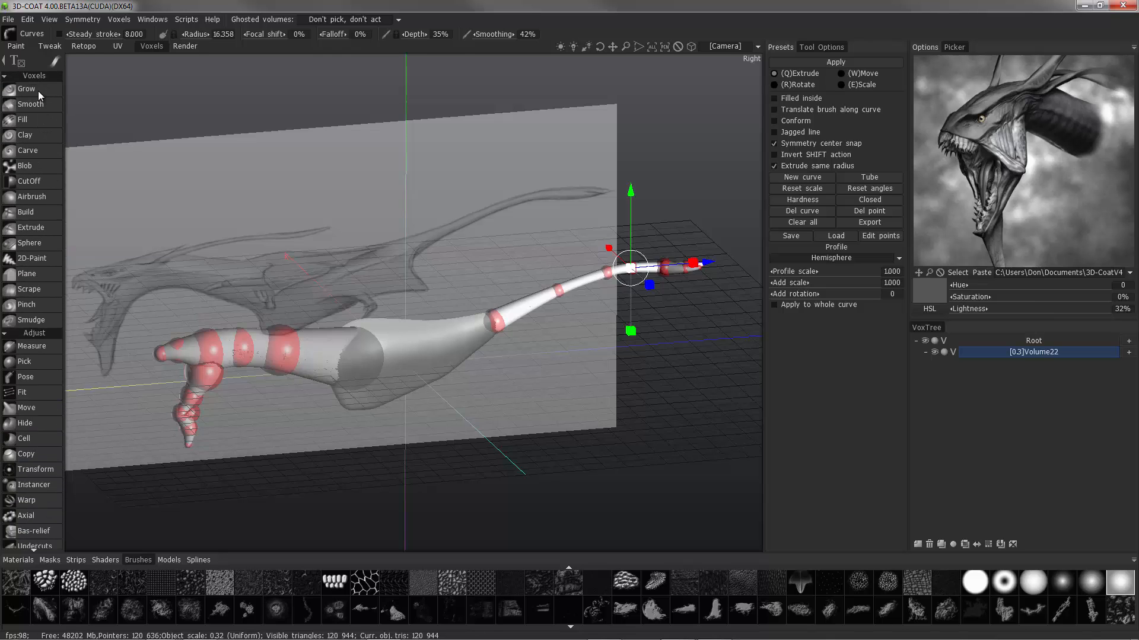
{"action": "left_click", "coordinate": [38, 91]}
{"action": "left_click_drag", "start_coordinate": [566, 291], "coordinate": [320, 154], "text": "alt"}
{"action": "right_click_drag", "start_coordinate": [237, 284], "coordinate": [151, 242], "text": "alt"}
{"action": "left_click_drag", "start_coordinate": [151, 246], "coordinate": [449, 314], "text": "alt"}
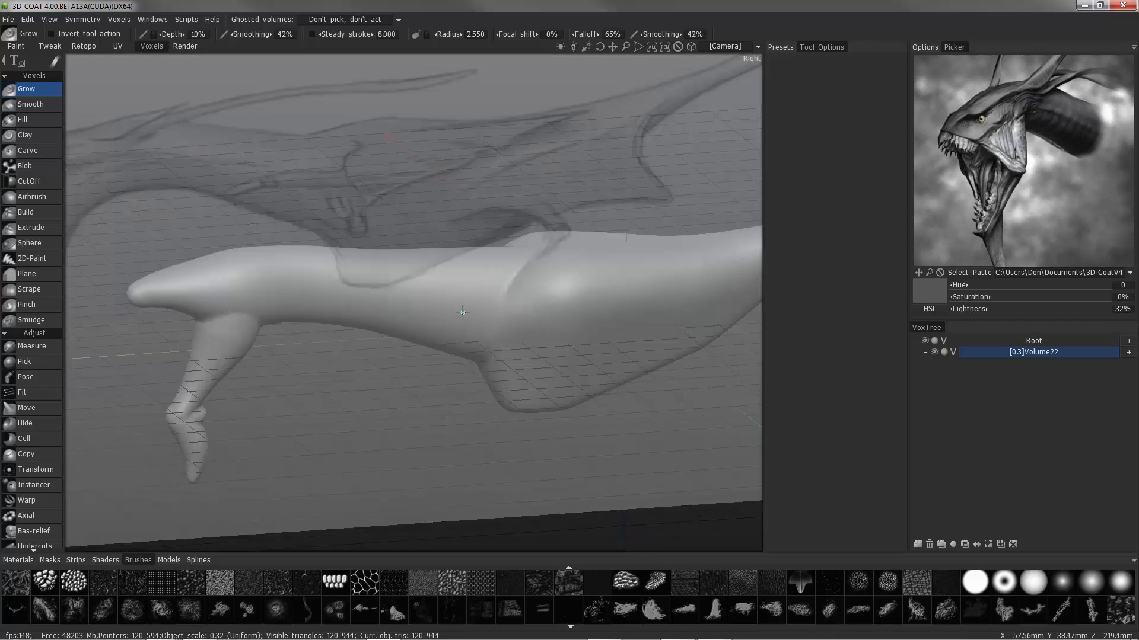
Hide the side reference image and close the reference image settings to view the dragon body on its own
{"action": "left_click", "coordinate": [470, 340]}
{"action": "left_click", "coordinate": [391, 125]}
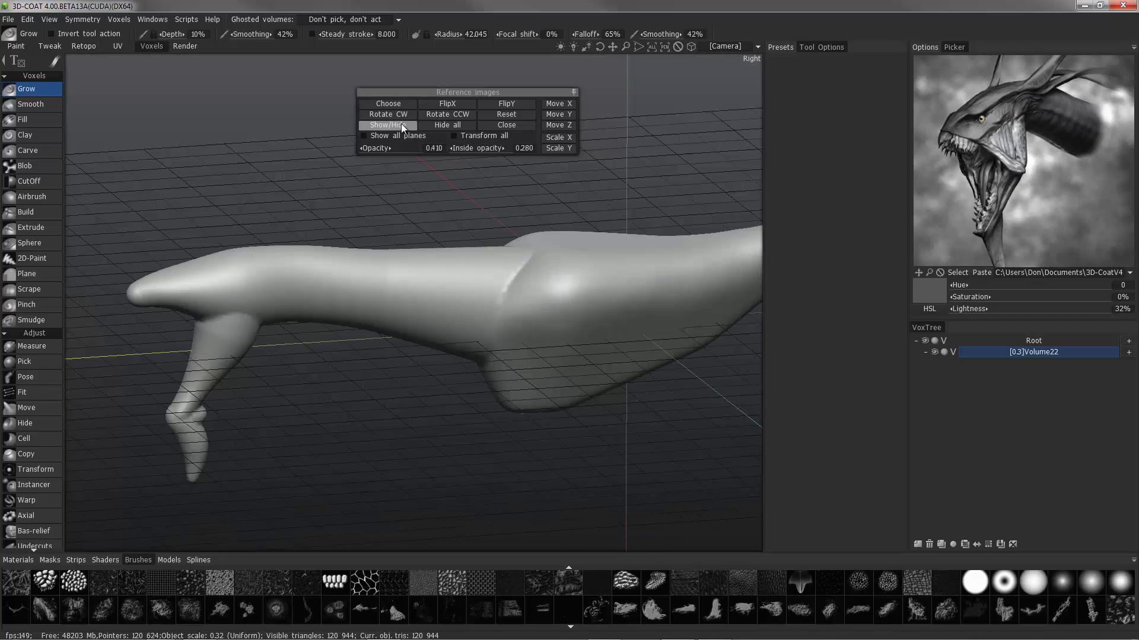
{"action": "left_click", "coordinate": [493, 126]}
{"action": "scroll", "coordinate": [510, 153], "scroll_direction": "down", "scroll_amount": 5}
{"action": "left_click_drag", "start_coordinate": [425, 281], "coordinate": [491, 286], "text": "alt"}
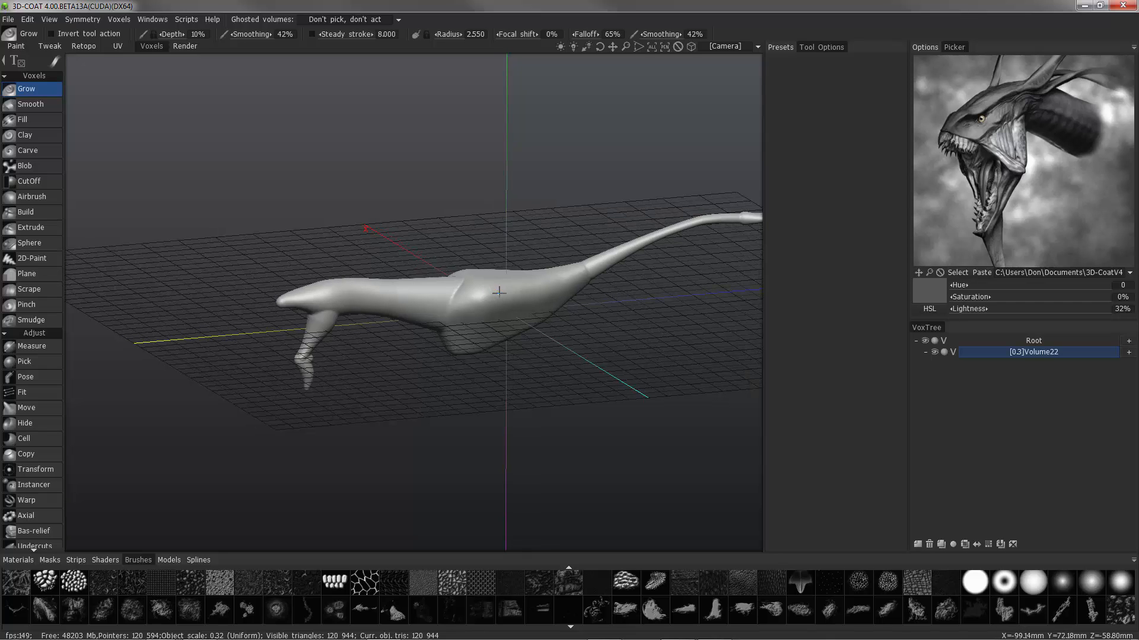